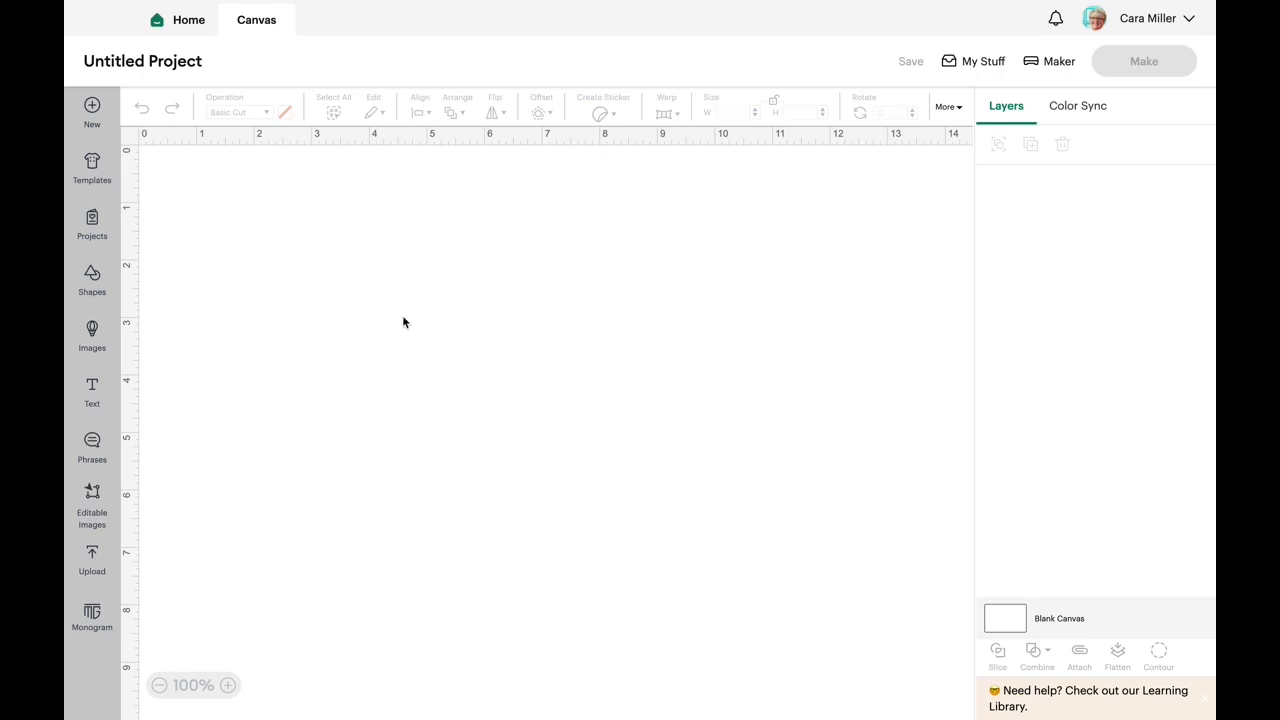
- Open the image uploads and check the details and collection choices of the first upload, April 1 FB Simple
{"action": "left_click", "coordinate": [100, 571]}
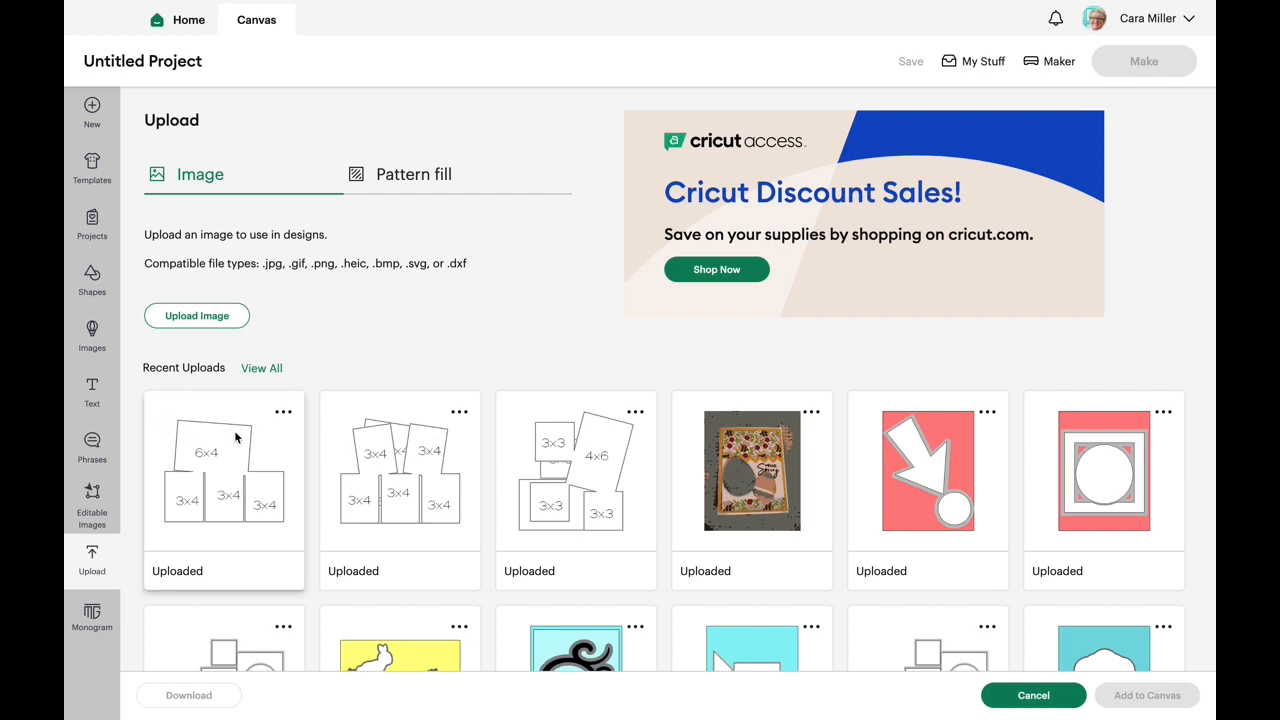
{"action": "left_click", "coordinate": [285, 413]}
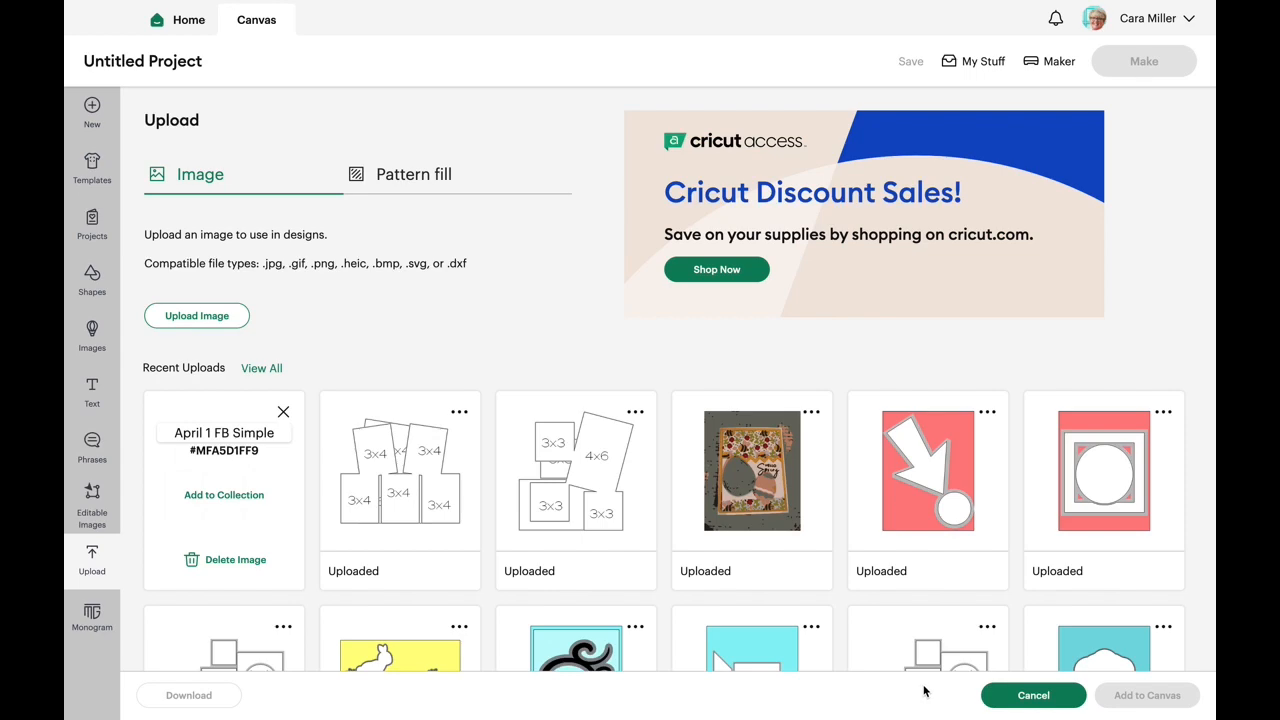
{"action": "left_click", "coordinate": [271, 492]}
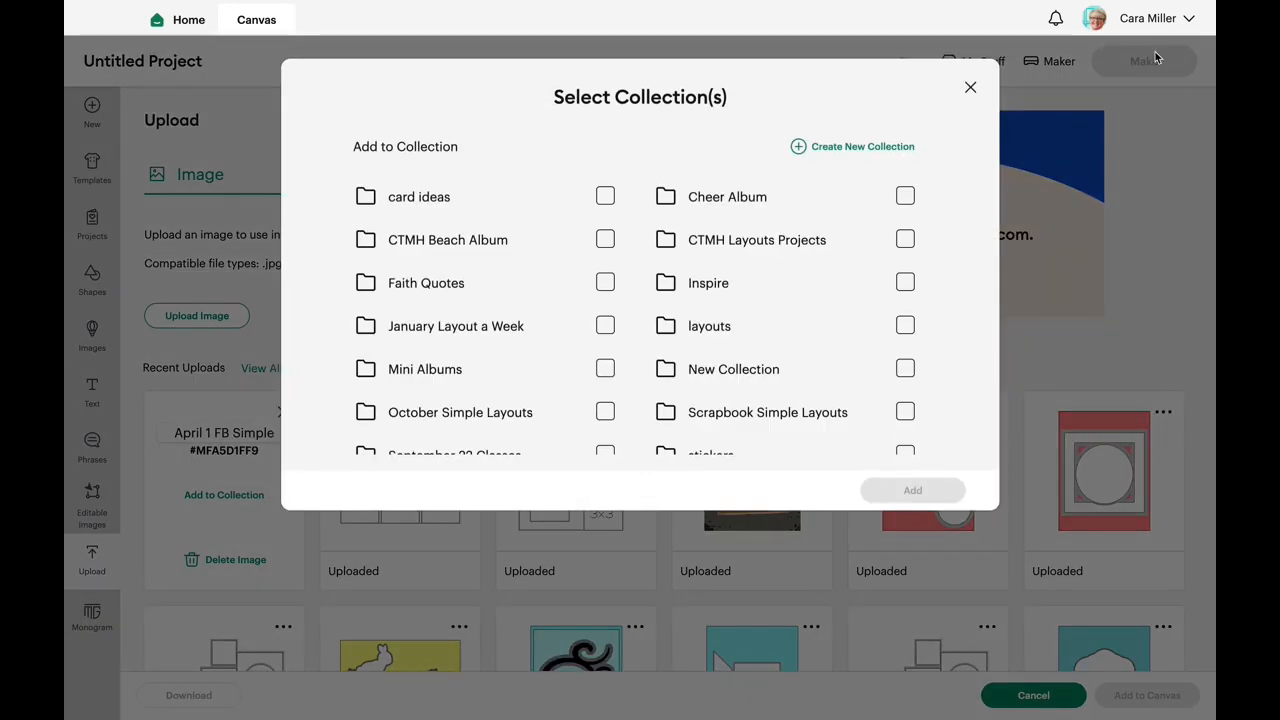
{"action": "left_click", "coordinate": [970, 87]}
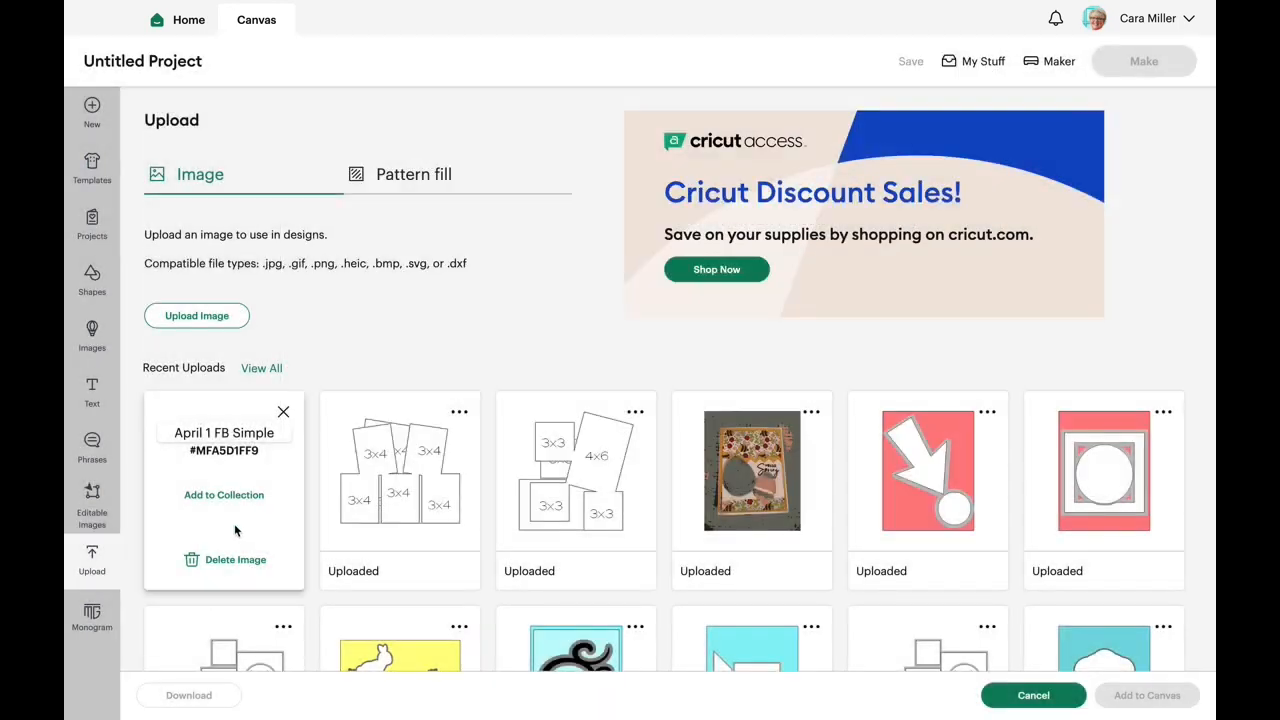
{"action": "left_click", "coordinate": [285, 413]}
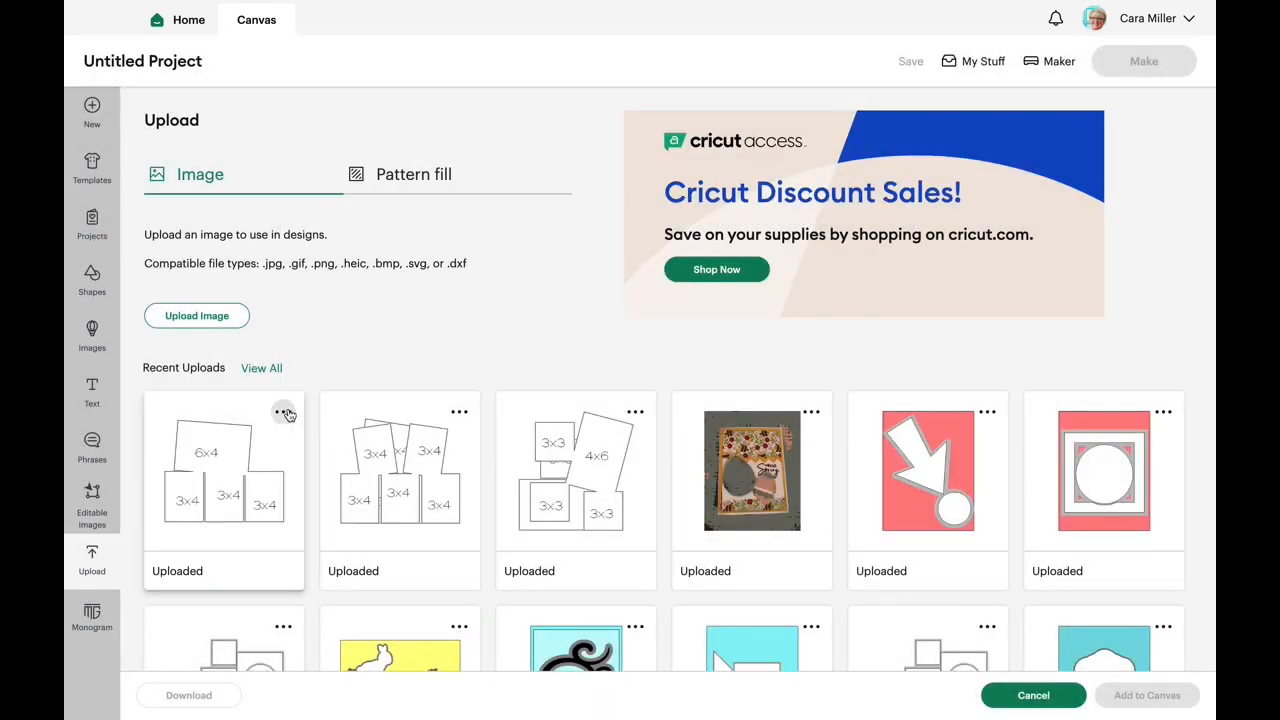
- Add the April 1 FB Simple upload, with one 6x4 box and three 3x4 boxes, to the canvas
{"action": "left_click", "coordinate": [256, 496]}
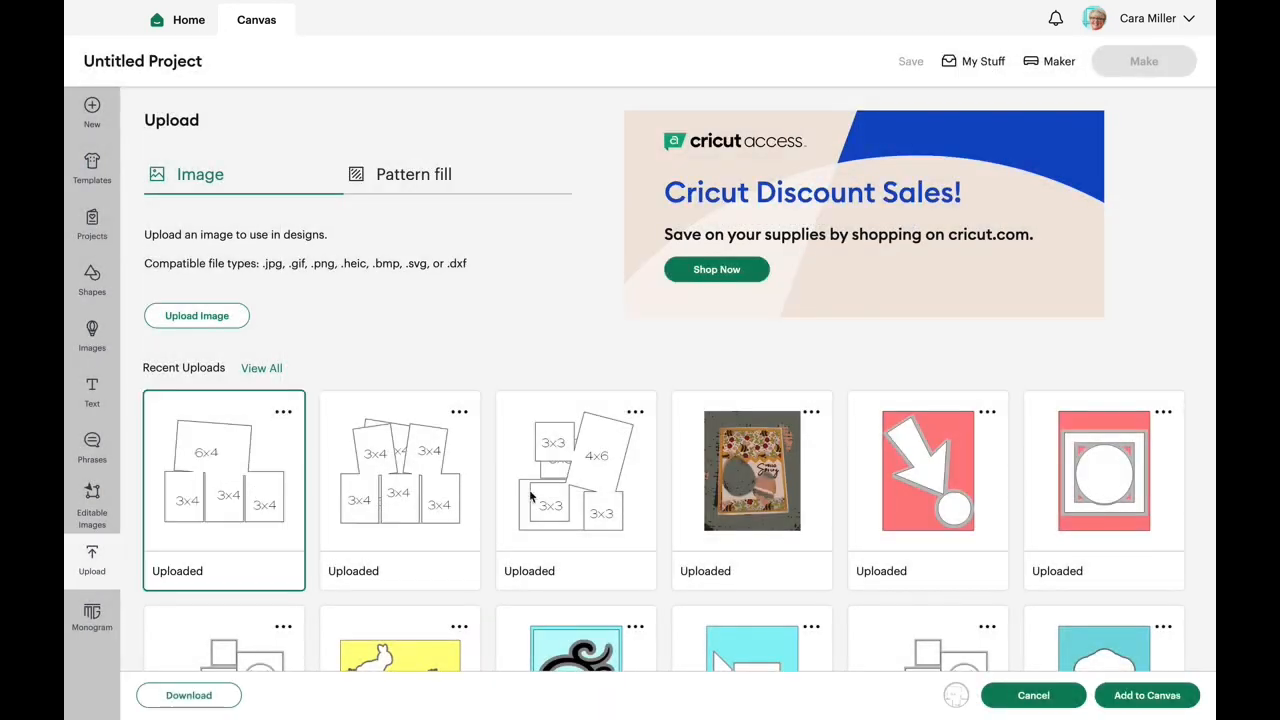
{"action": "left_click", "coordinate": [1156, 705]}
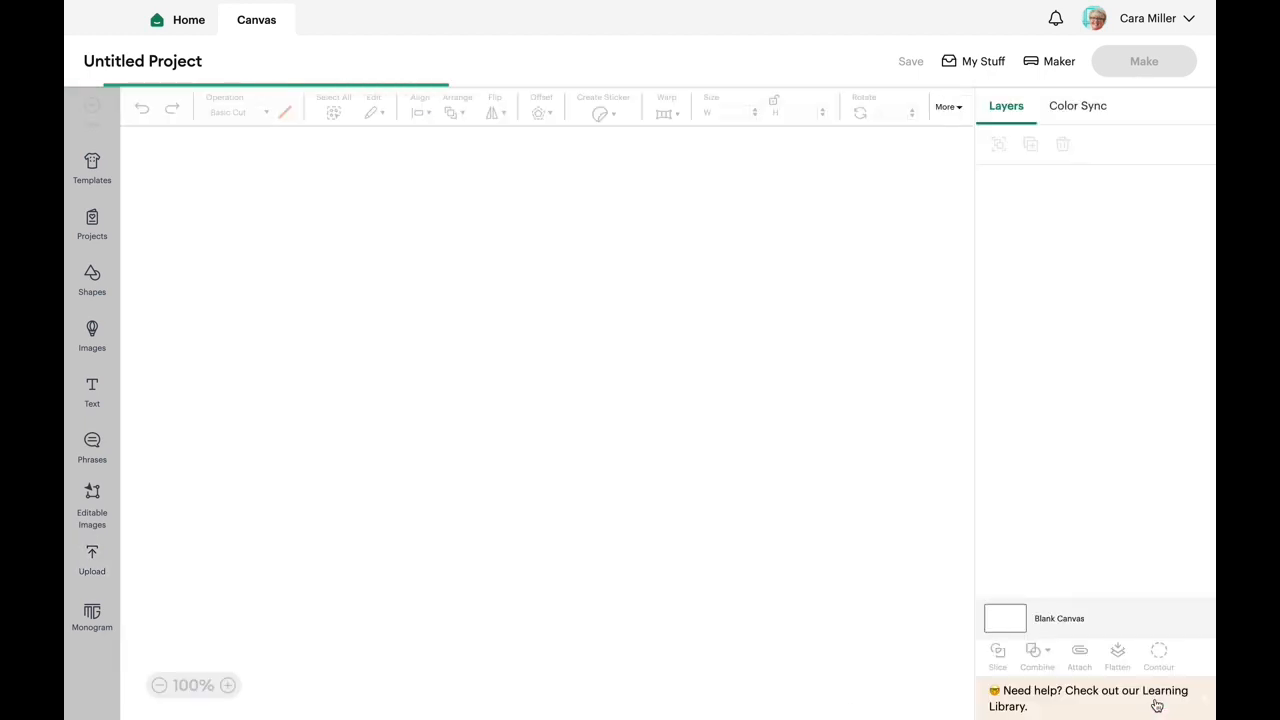
{"action": "left_click", "coordinate": [159, 686]}
{"action": "left_click", "coordinate": [853, 450]}
{"action": "left_click_drag", "start_coordinate": [583, 446], "coordinate": [580, 436]}
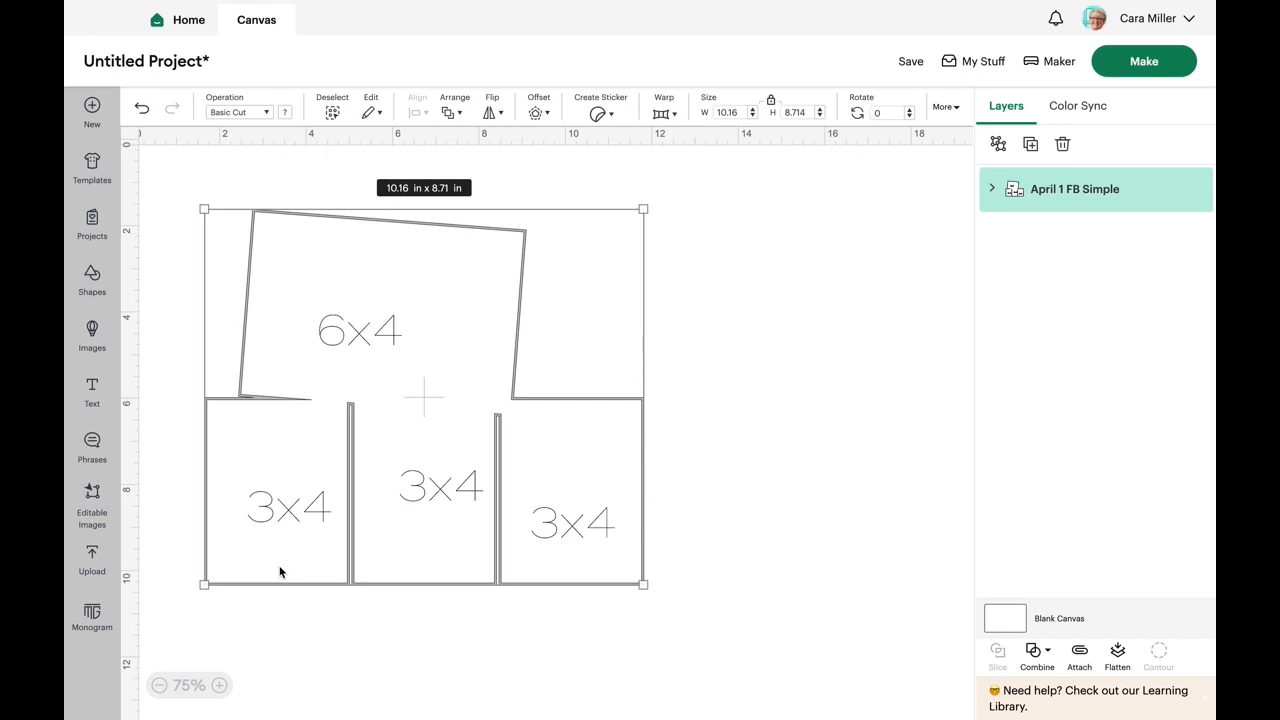
{"action": "left_click", "coordinate": [710, 444]}
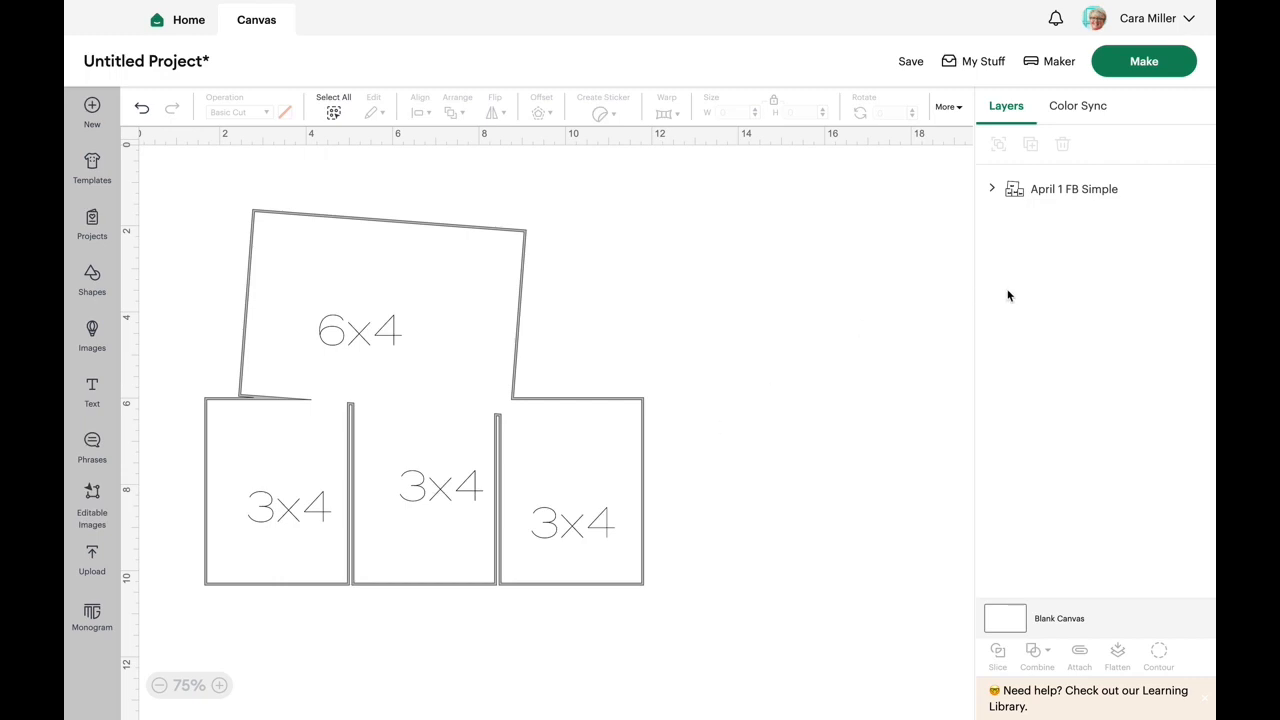
- Expand the April 1 FB Simple group and toggle the size-label layer's visibility to check what it contains
{"action": "left_click", "coordinate": [994, 192]}
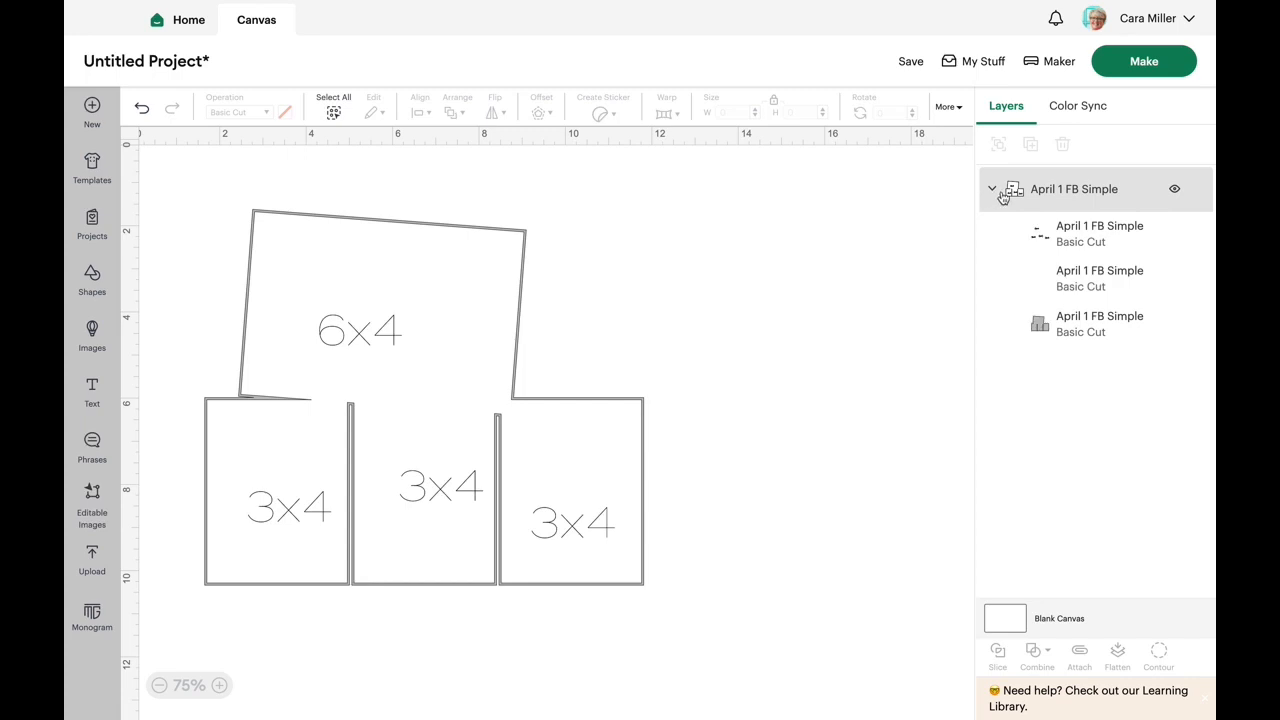
{"action": "left_click", "coordinate": [491, 270]}
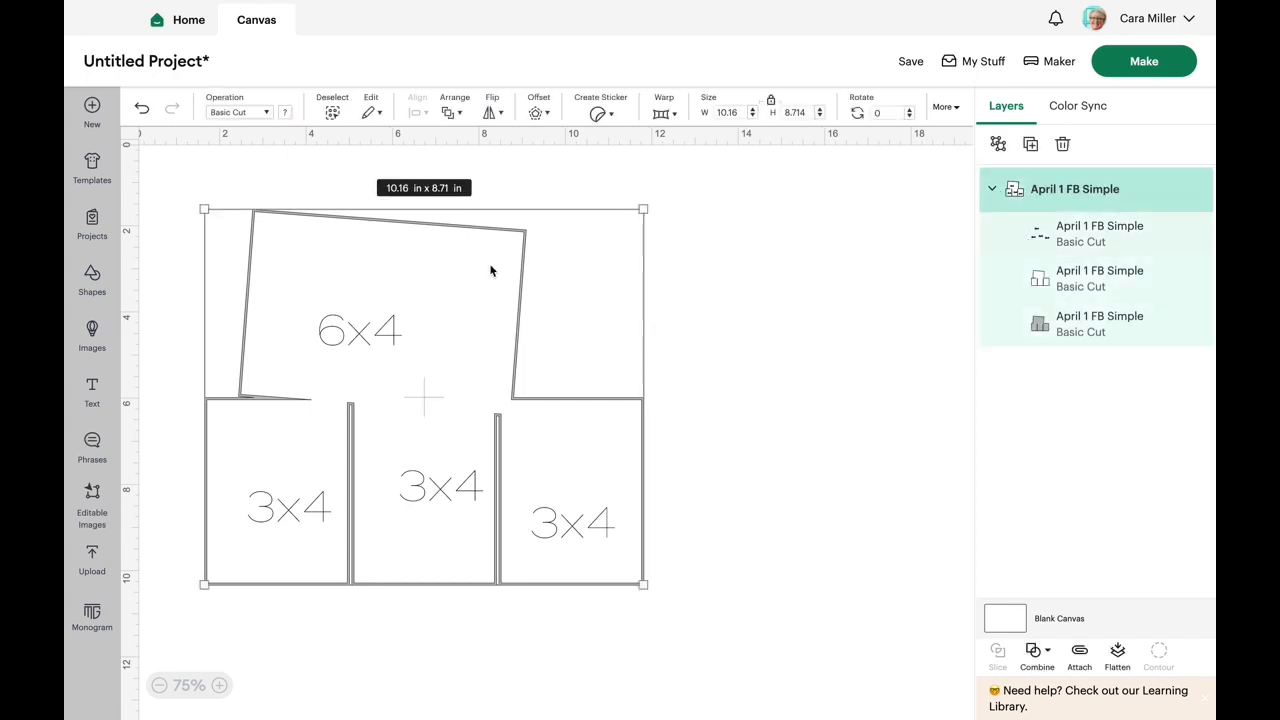
{"action": "left_click", "coordinate": [834, 289]}
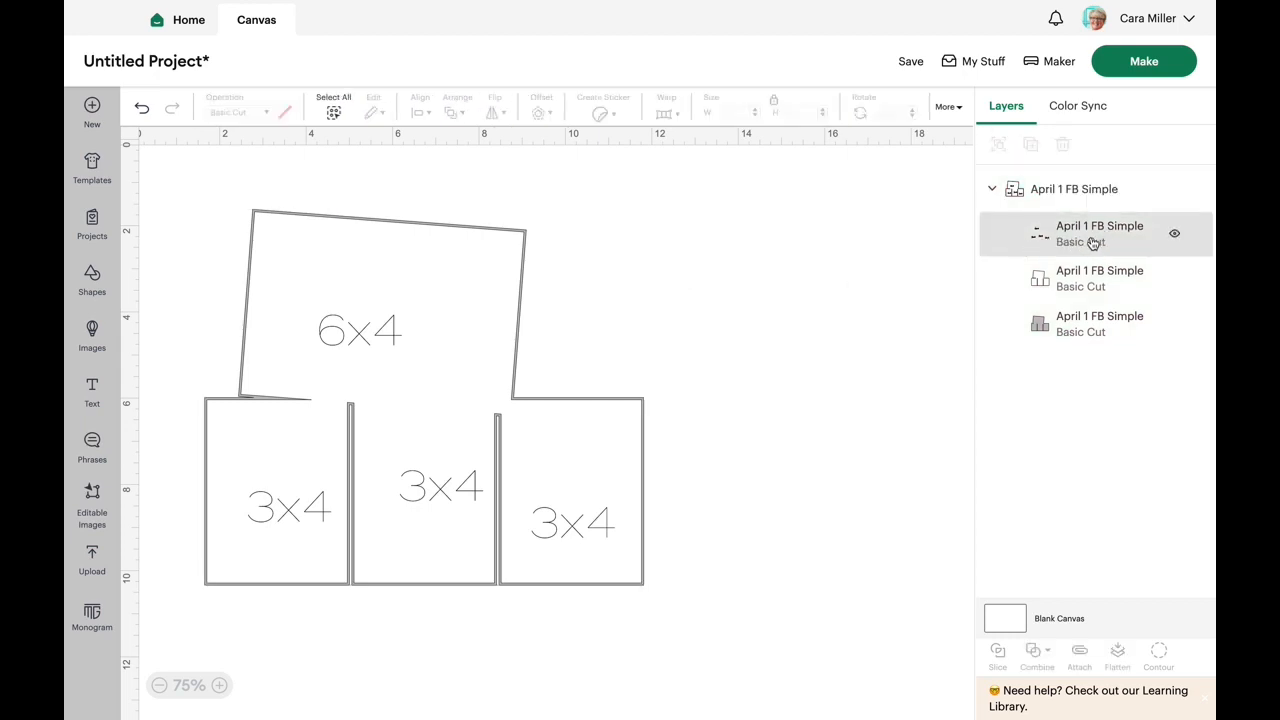
{"action": "left_click", "coordinate": [1176, 236]}
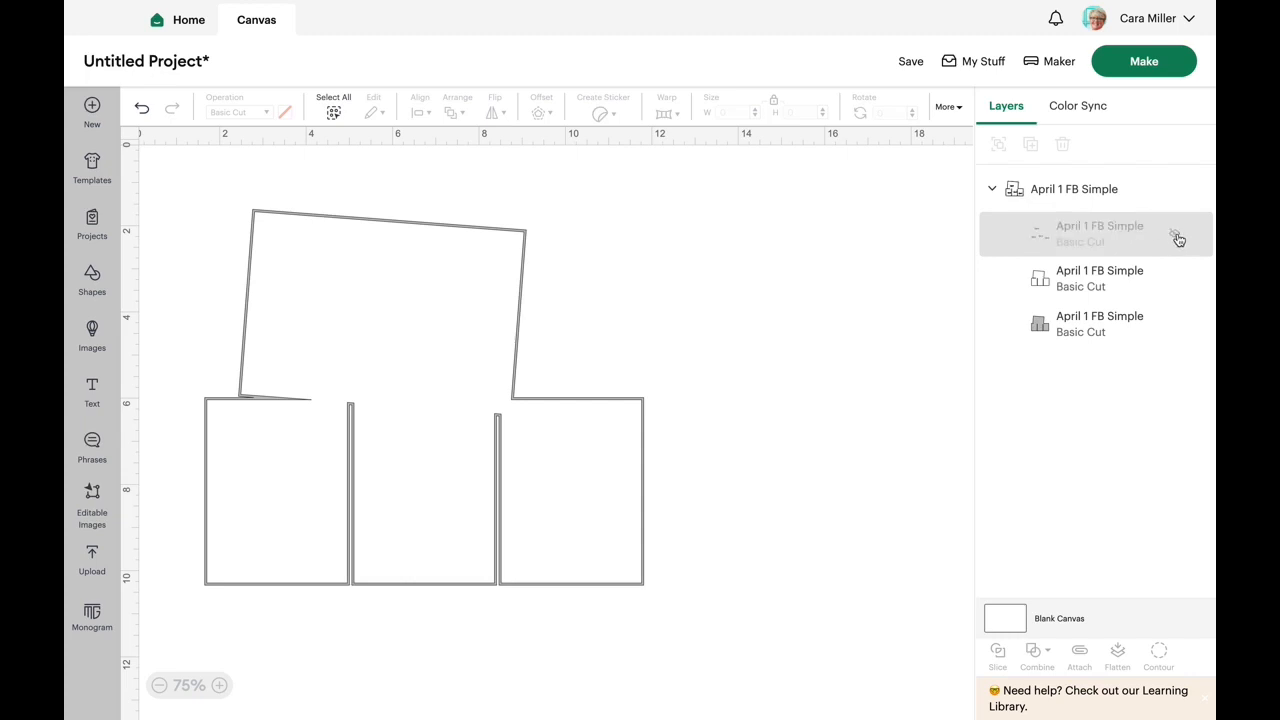
{"action": "left_click", "coordinate": [1176, 236]}
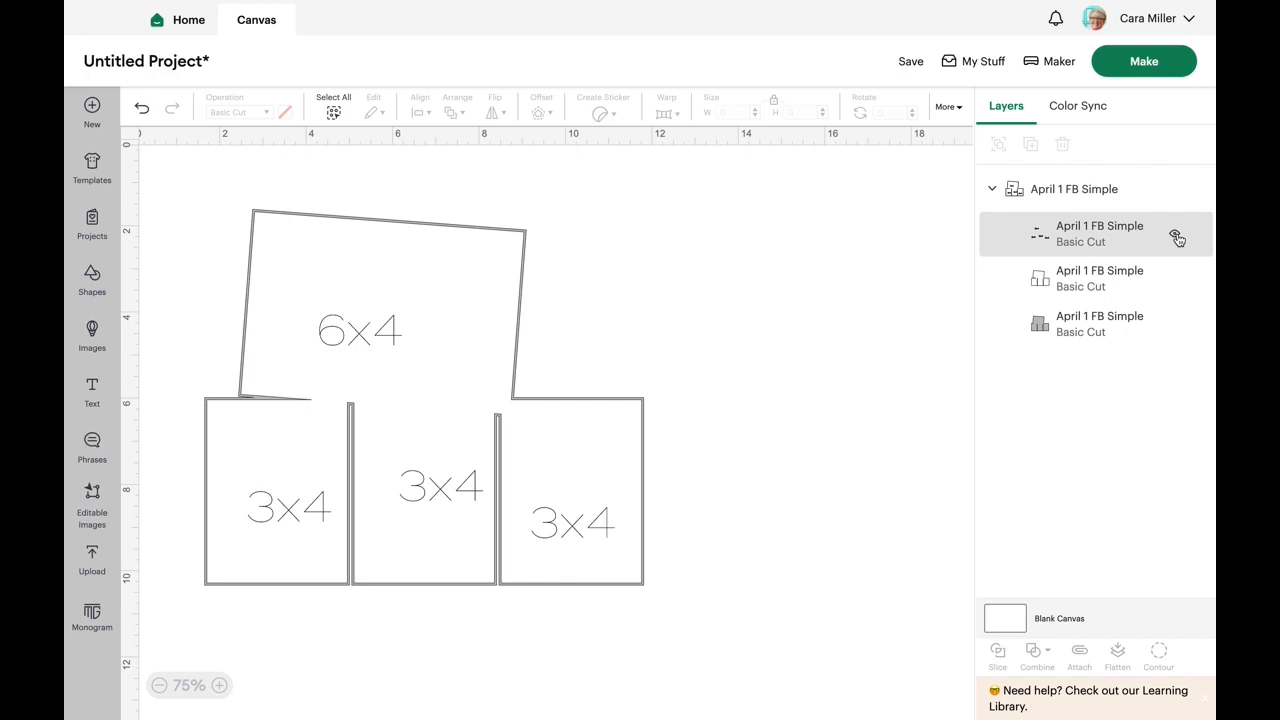
{"action": "left_click", "coordinate": [1178, 238]}
{"action": "left_click", "coordinate": [1177, 236]}
{"action": "left_click", "coordinate": [1178, 238]}
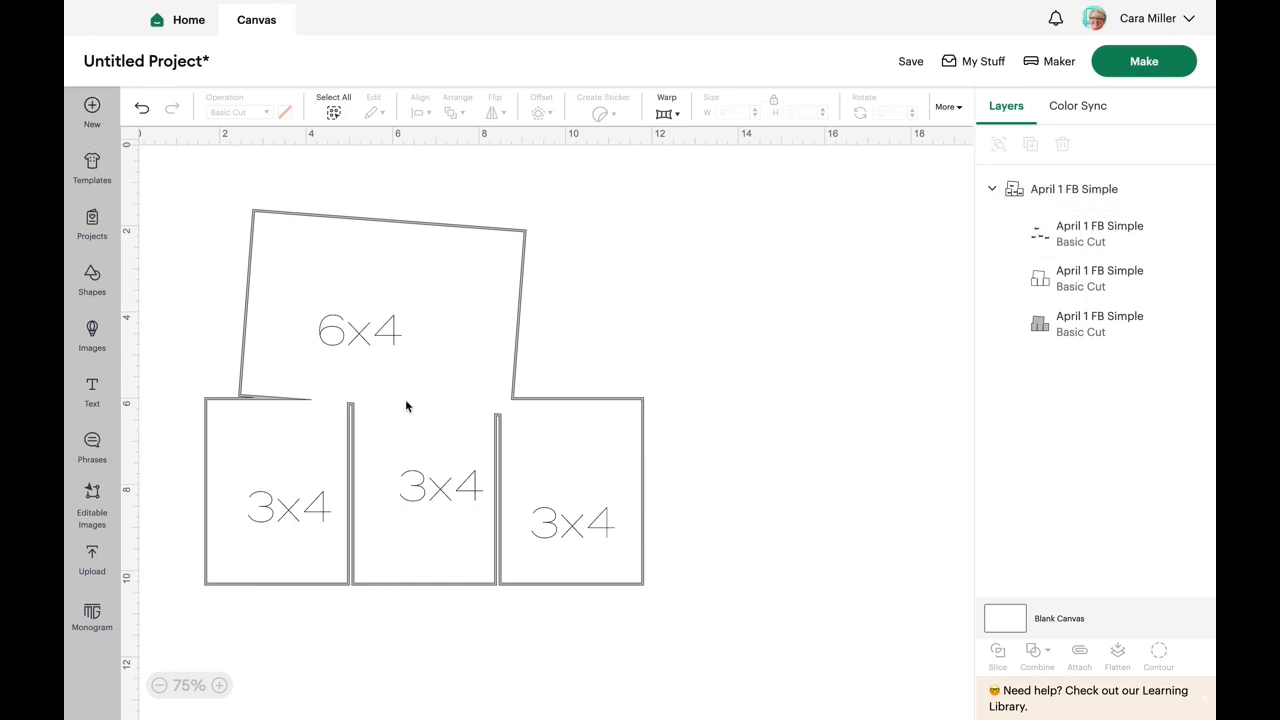
- Set the operation of the layer holding the 6x4 and 3x4 size labels to Guide
{"action": "left_click", "coordinate": [1065, 238]}
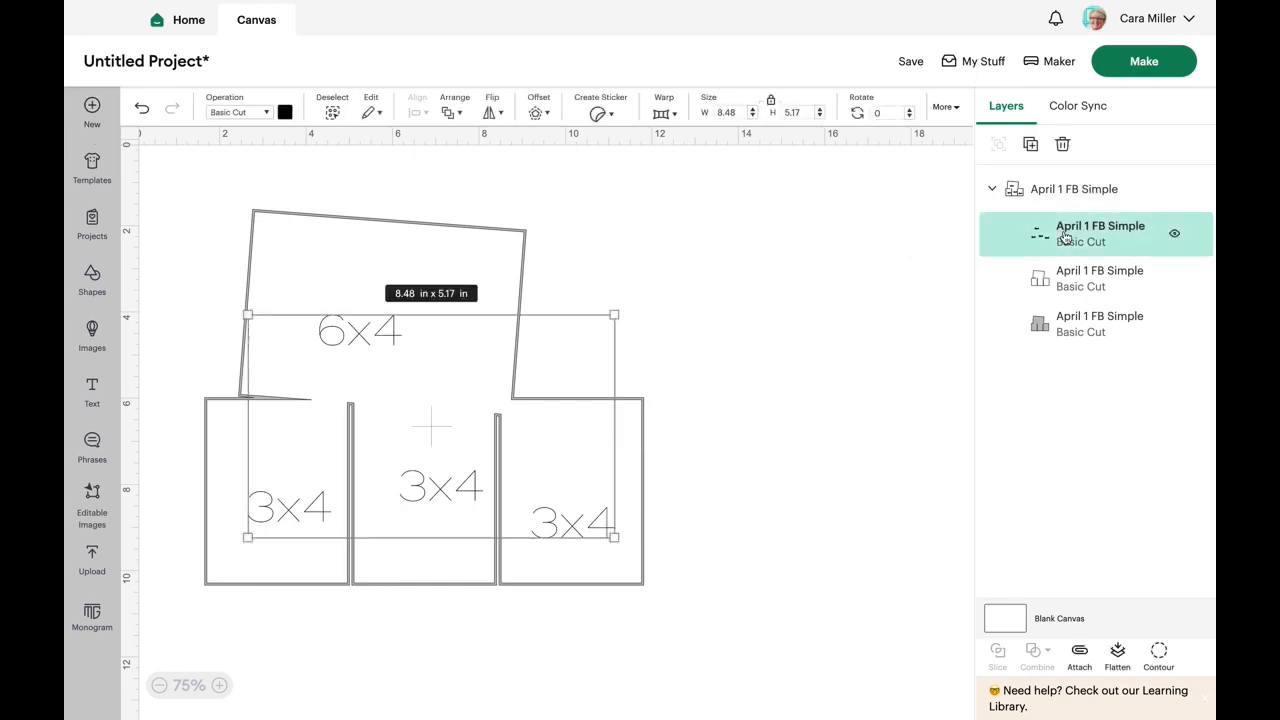
{"action": "left_click", "coordinate": [266, 117]}
{"action": "left_click", "coordinate": [305, 522]}
{"action": "left_click", "coordinate": [812, 385]}
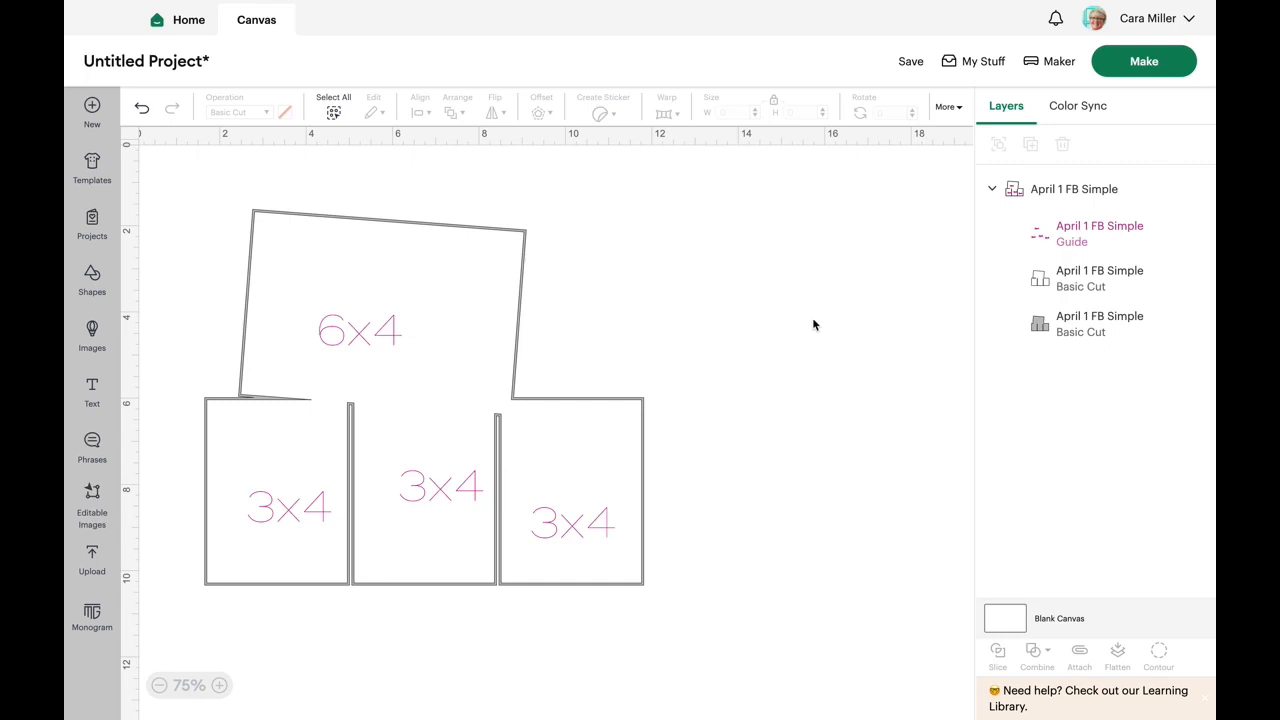
- Inspect the white outline layer and the gray backing layer by selecting each one in turn
{"action": "left_click", "coordinate": [1118, 287]}
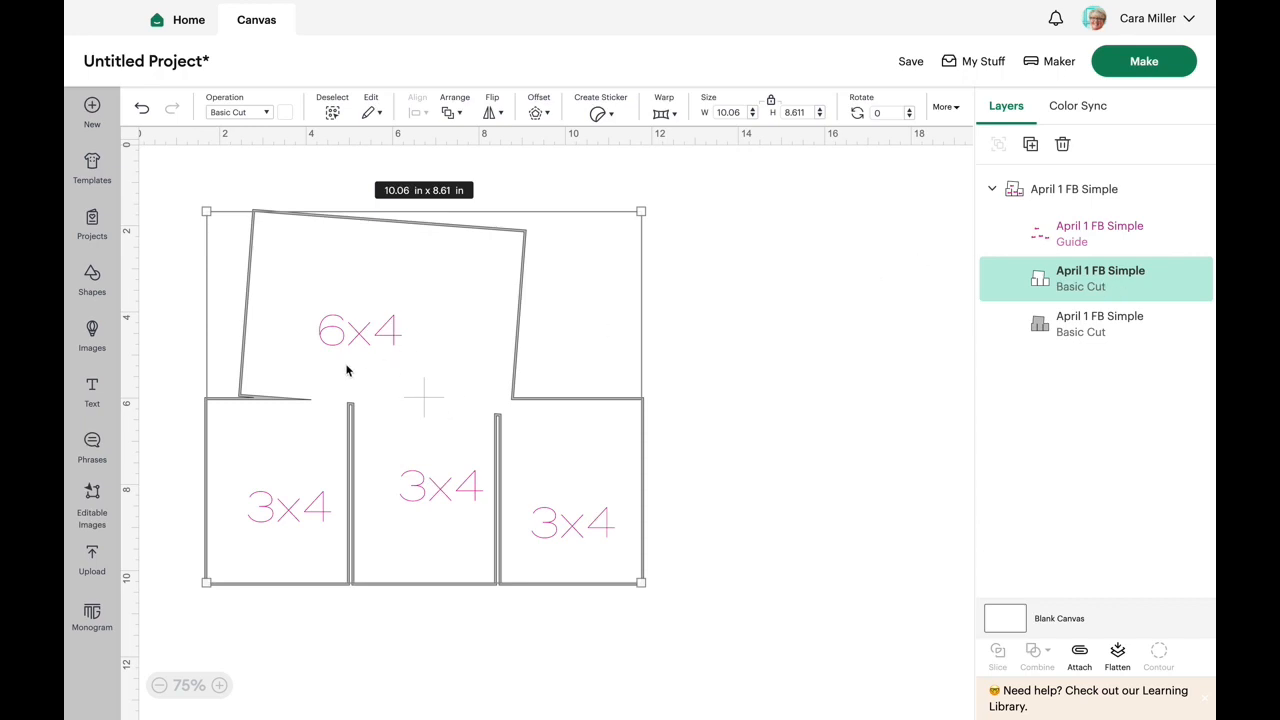
{"action": "left_click", "coordinate": [774, 442]}
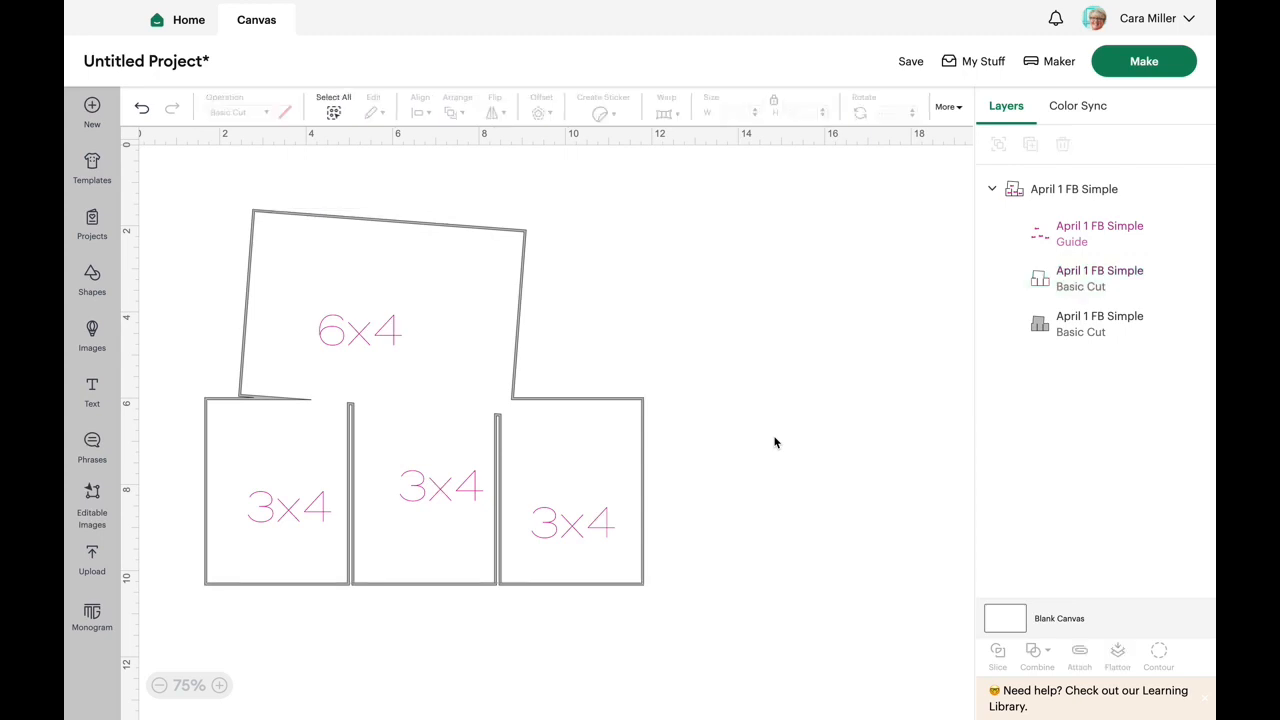
{"action": "left_click", "coordinate": [1080, 335]}
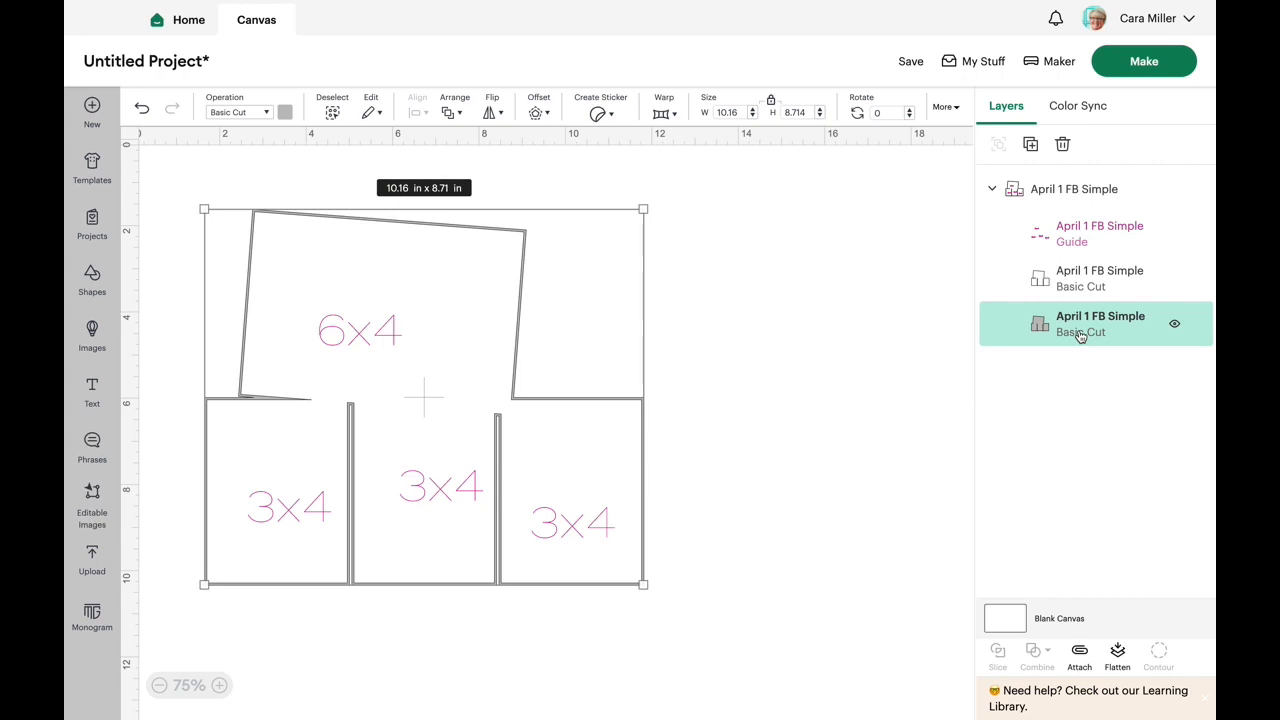
{"action": "left_click", "coordinate": [791, 286]}
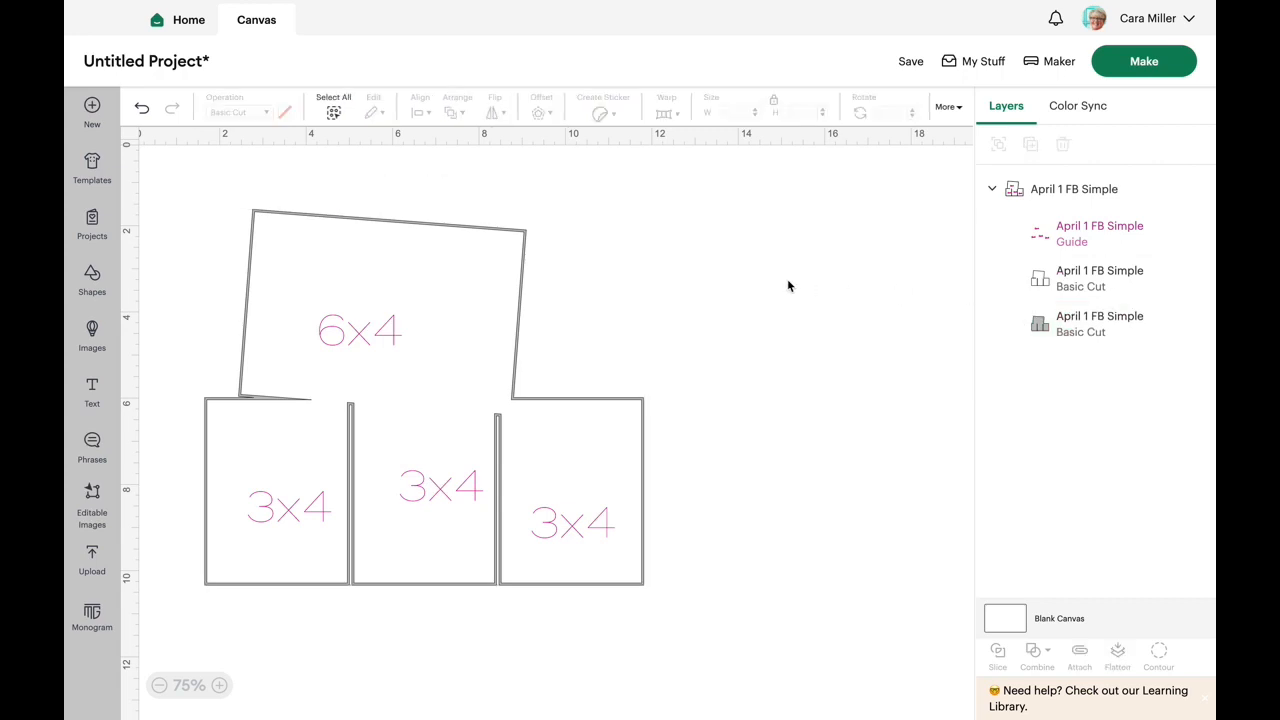
- Ungroup the April 1 FB Simple design into its separate layers
{"action": "left_click", "coordinate": [451, 286]}
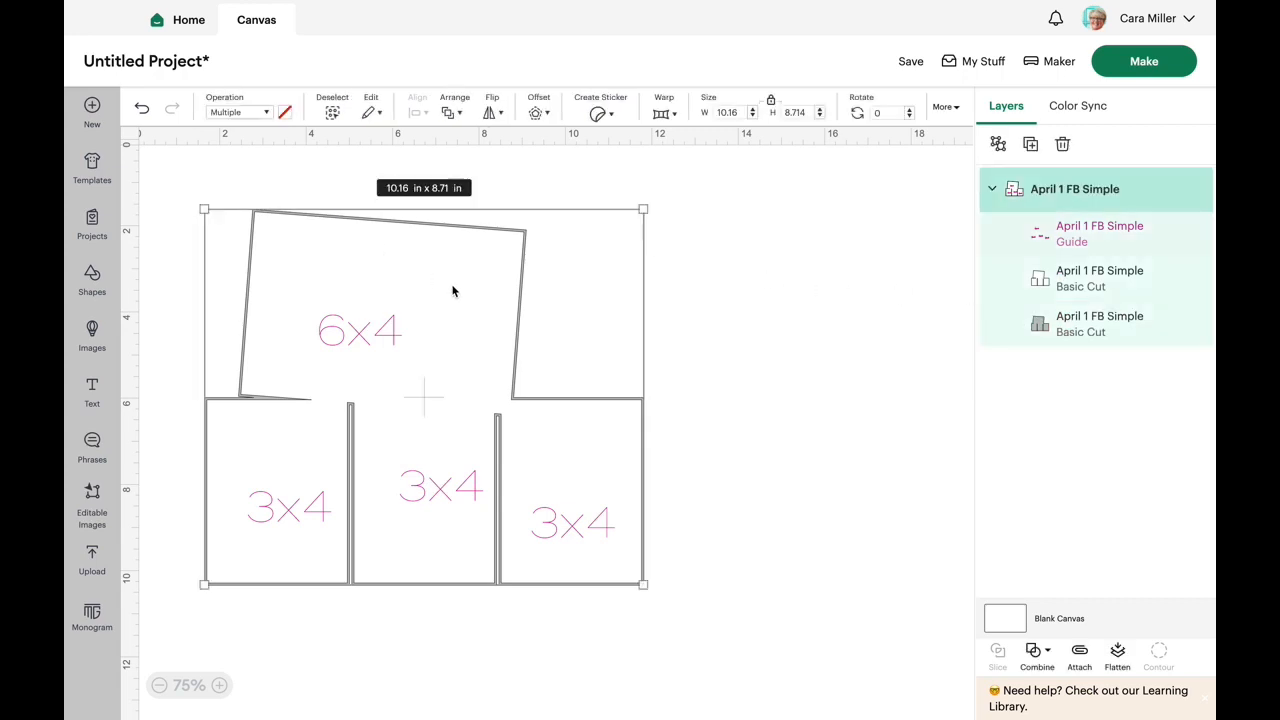
{"action": "left_click", "coordinate": [999, 146]}
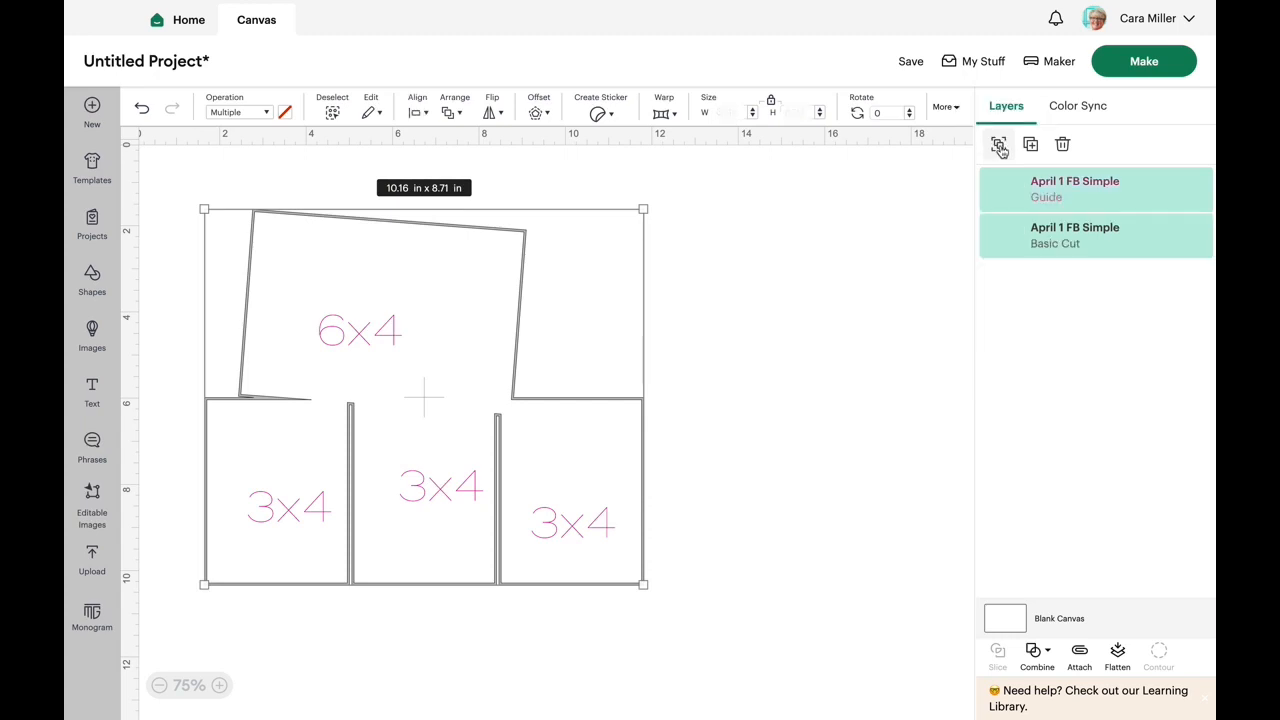
{"action": "left_click", "coordinate": [799, 205]}
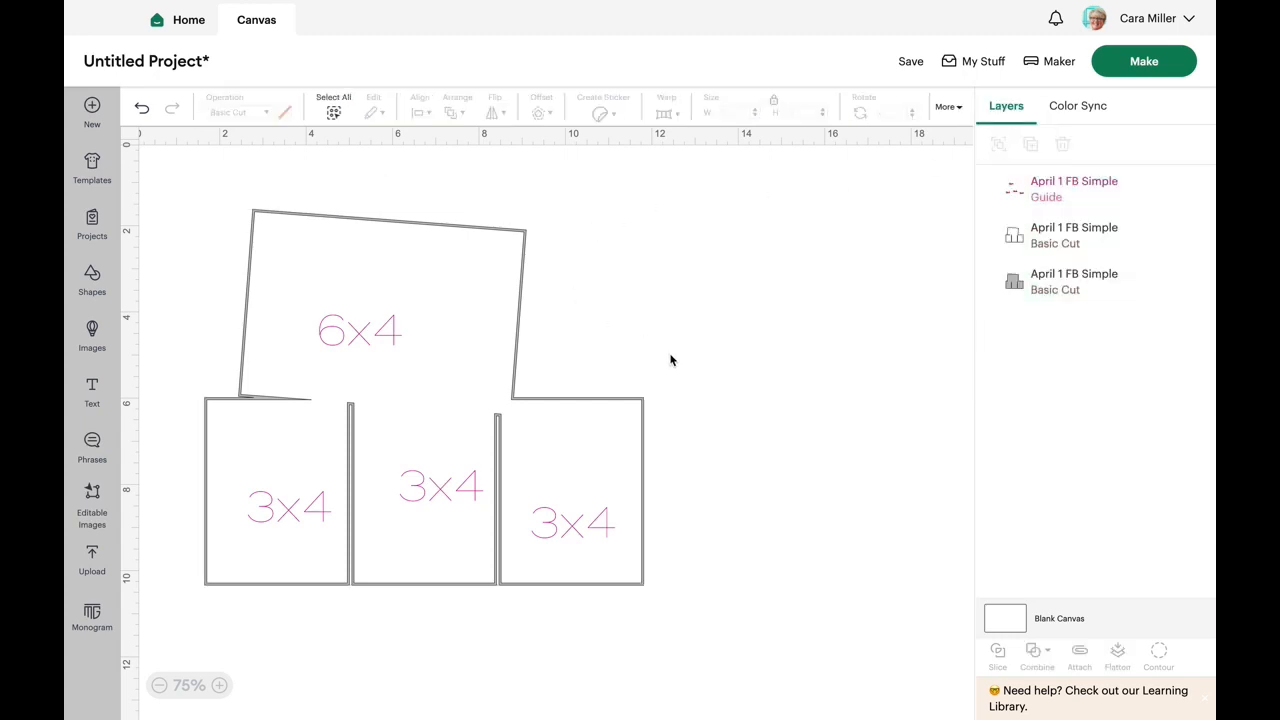
- Hide the gray backing layer and the size-label guide layer, and shift the white outline layer slightly right and down
{"action": "left_click", "coordinate": [1038, 284]}
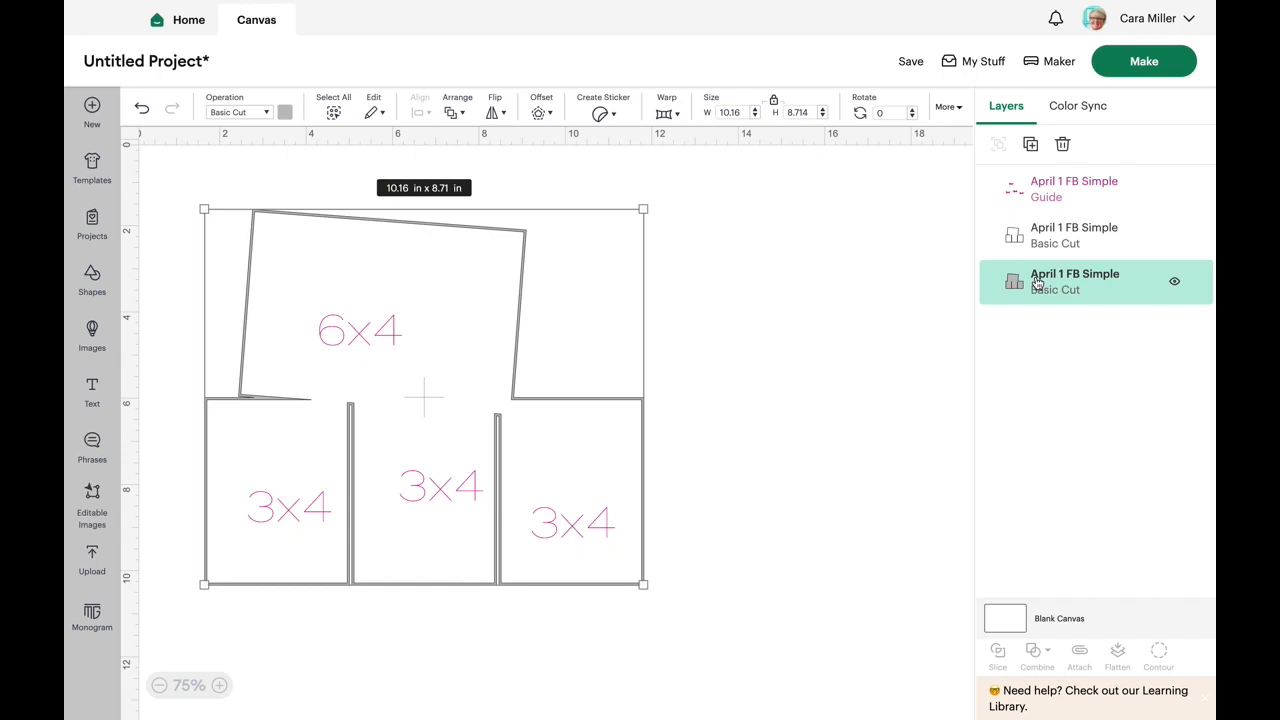
{"action": "left_click", "coordinate": [1174, 283]}
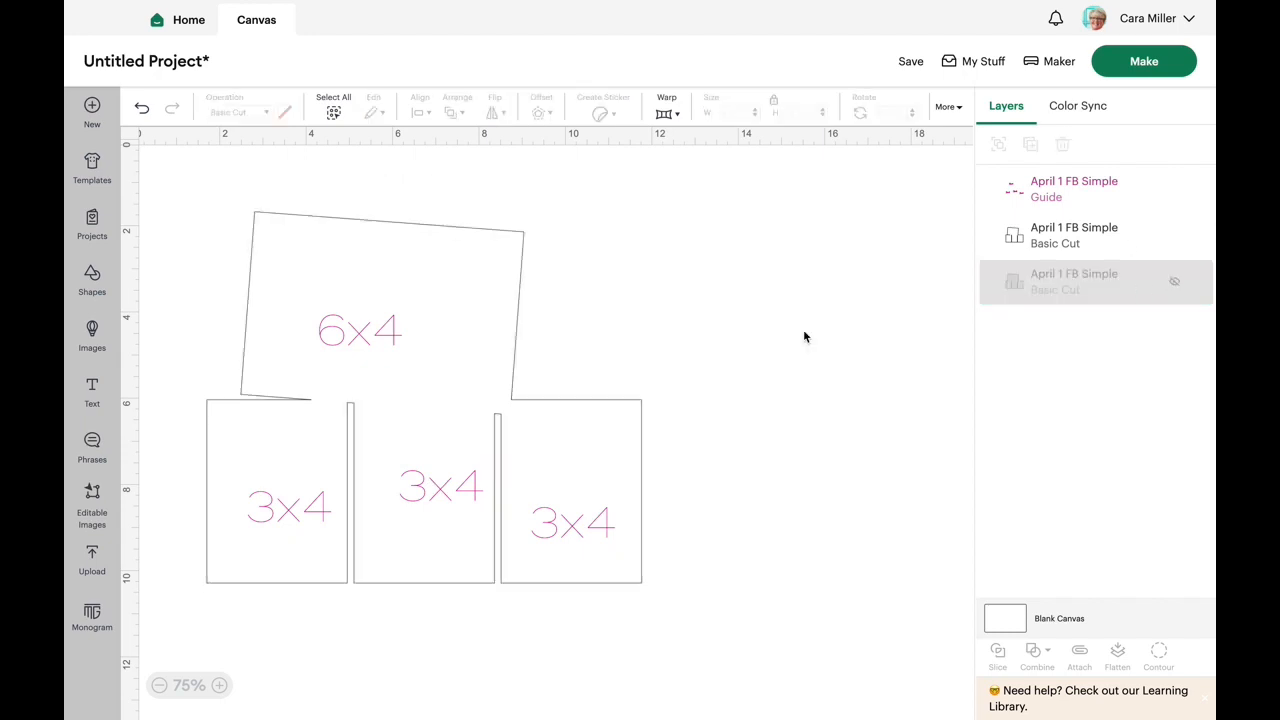
{"action": "left_click", "coordinate": [724, 345]}
{"action": "mouse_move", "coordinate": [409, 340]}
{"action": "left_mouse_down"}
{"action": "mouse_move", "coordinate": [481, 389]}
{"action": "mouse_move", "coordinate": [431, 340]}
{"action": "left_mouse_up"}
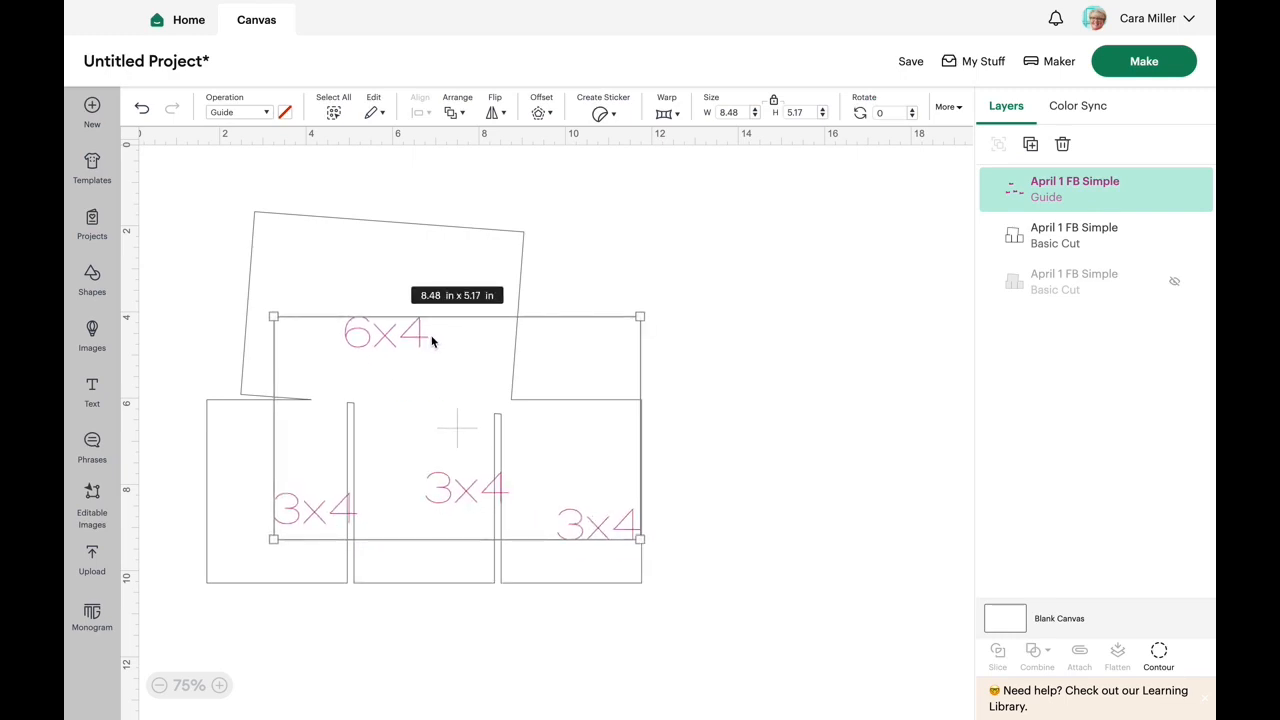
{"action": "left_click", "coordinate": [1174, 190]}
{"action": "left_click_drag", "start_coordinate": [406, 320], "coordinate": [466, 337]}
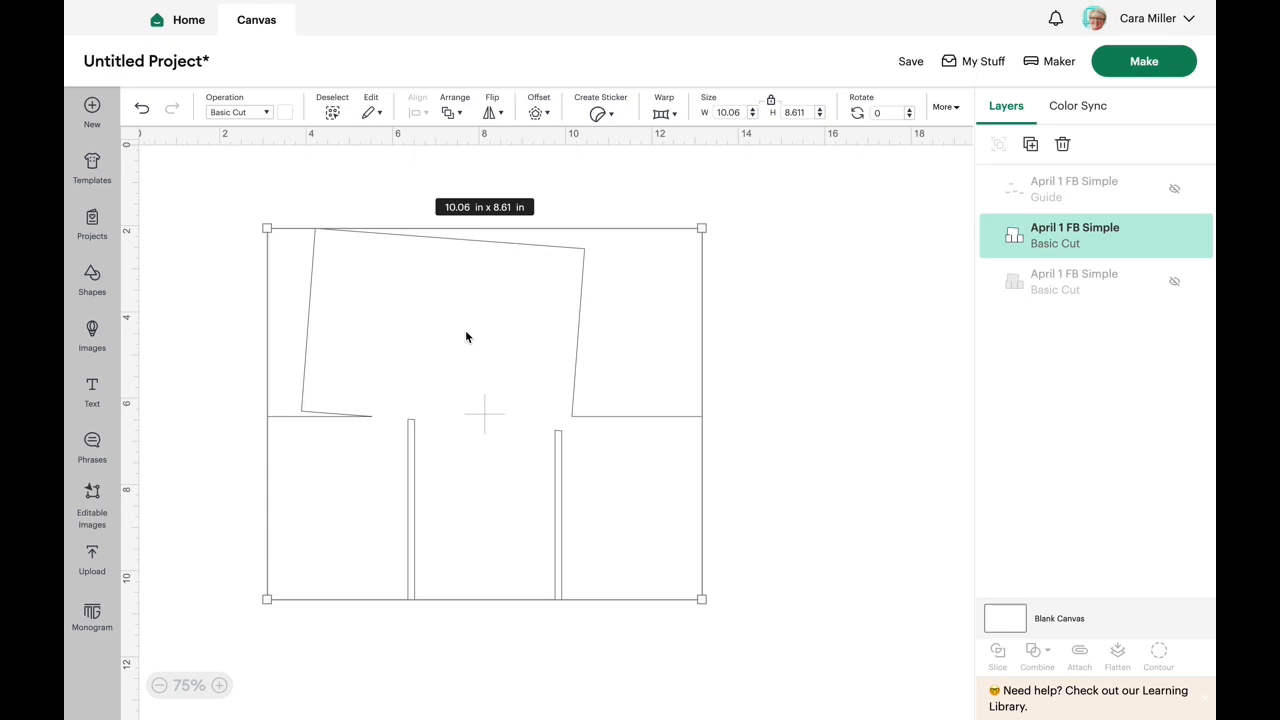
- Insert a square, size it to 12 x 12 in and position it over the white outline layer
{"action": "left_click", "coordinate": [96, 279]}
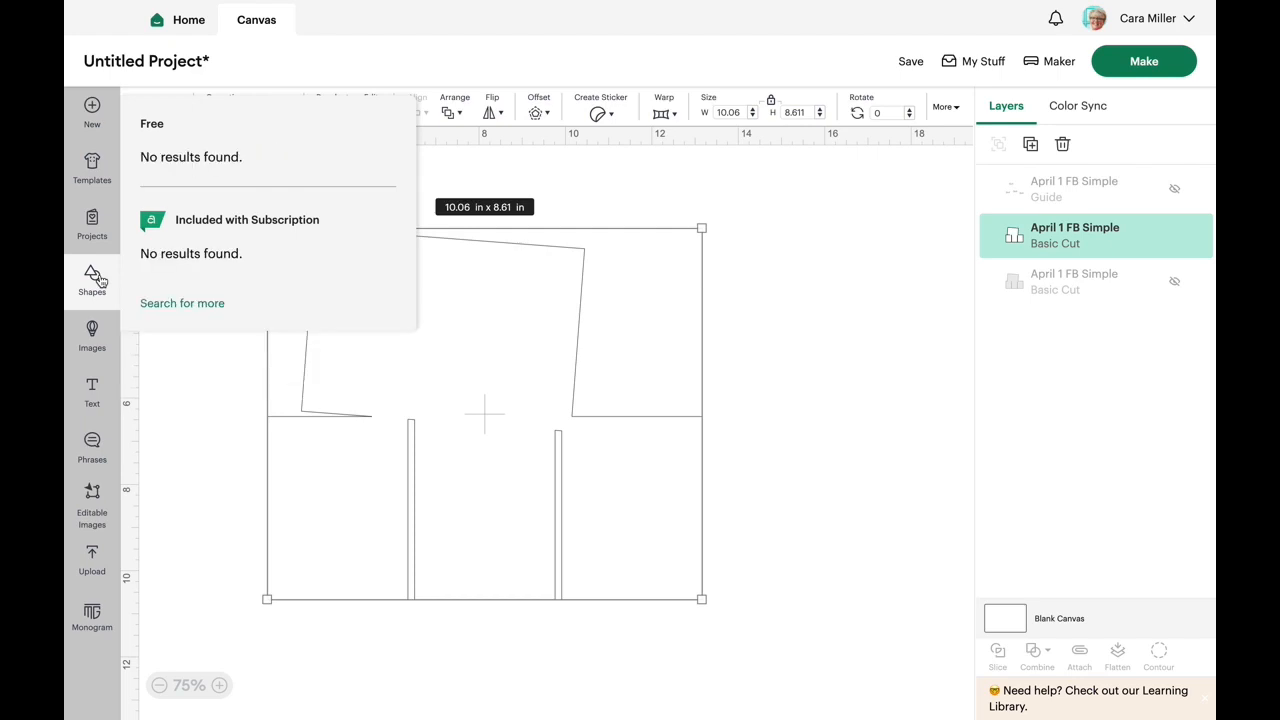
{"action": "left_click", "coordinate": [294, 387]}
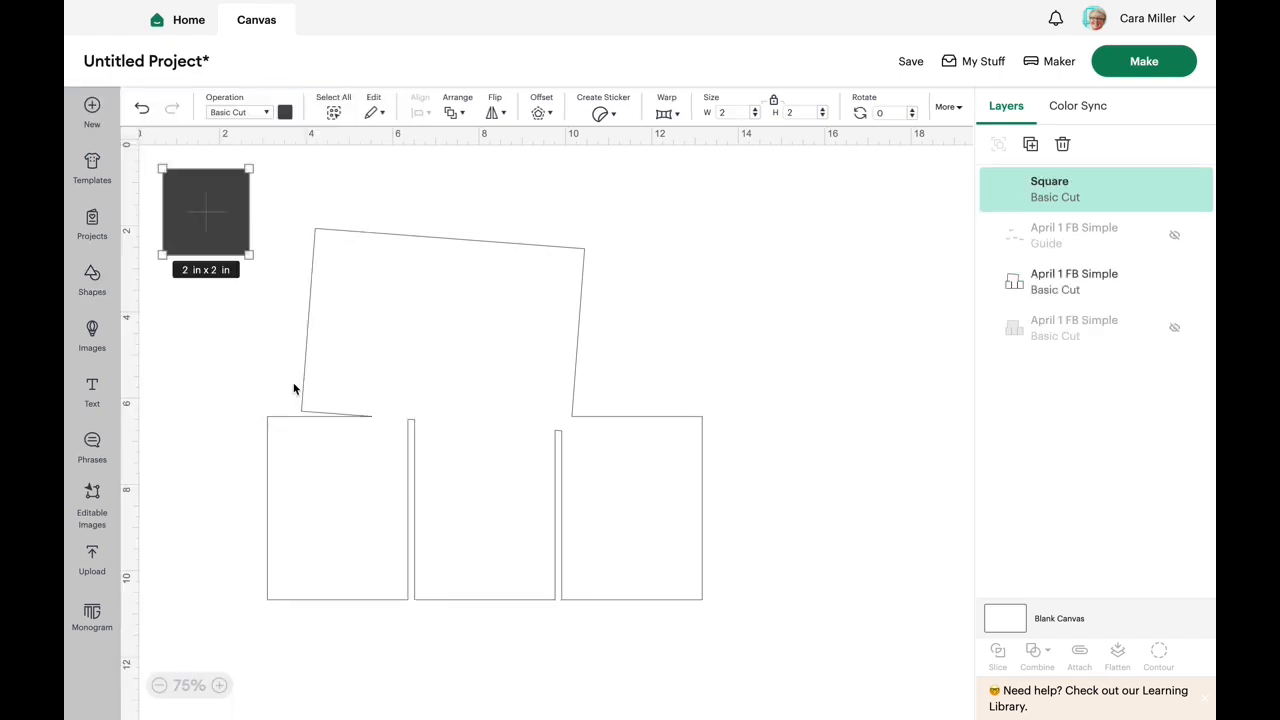
{"action": "left_click", "coordinate": [736, 111]}
{"action": "type", "text": "12"}
{"action": "key", "text": "Return"}
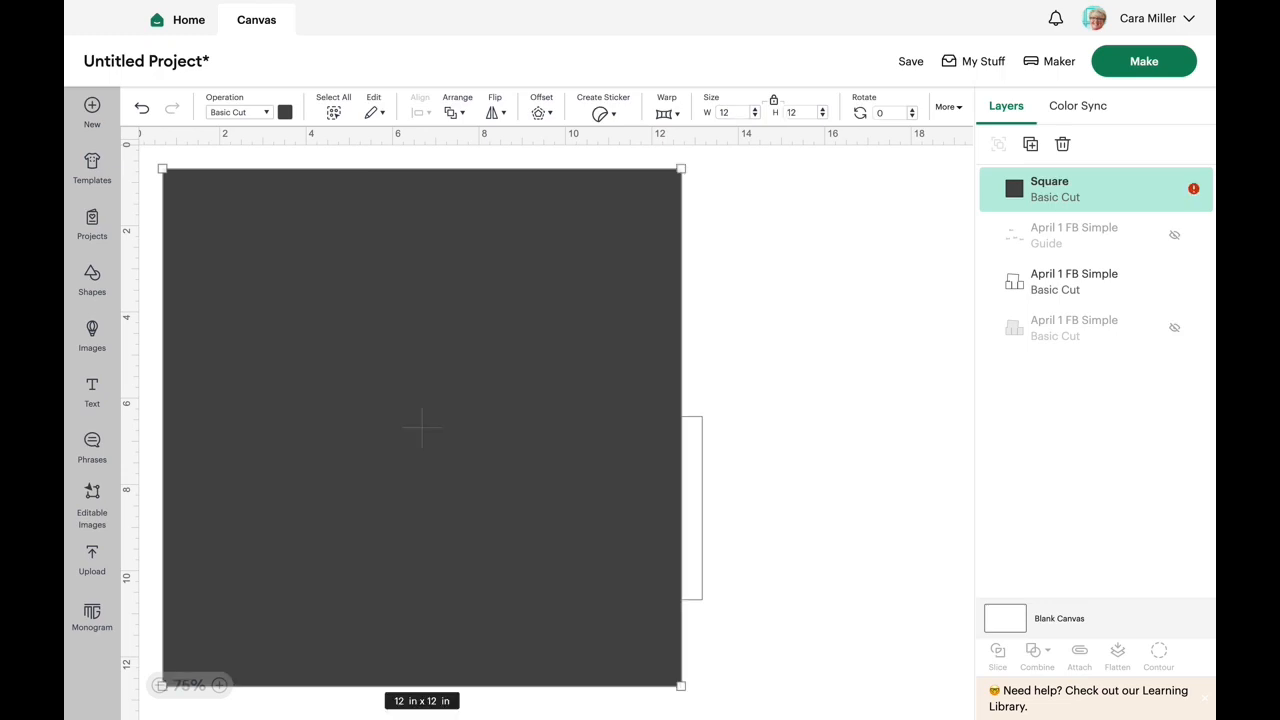
{"action": "left_click_drag", "start_coordinate": [512, 343], "coordinate": [584, 361]}
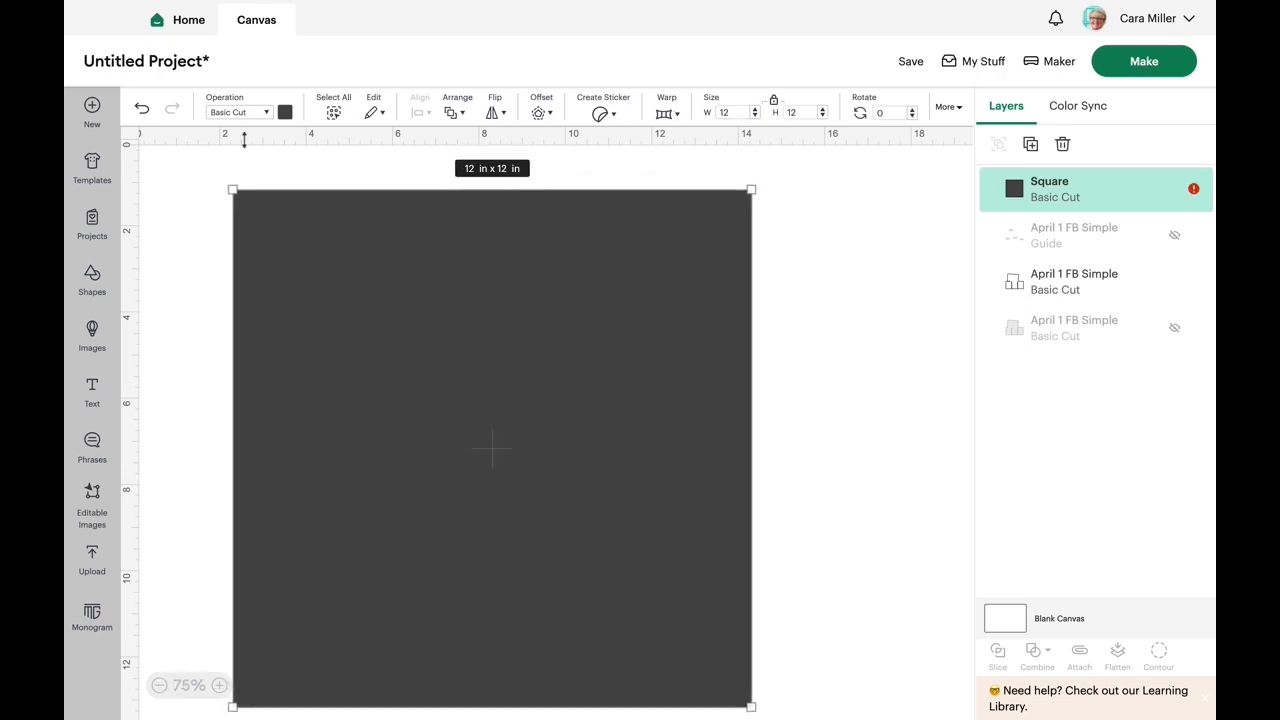
- Change the 12 in square's color to light blue
{"action": "left_click", "coordinate": [286, 114]}
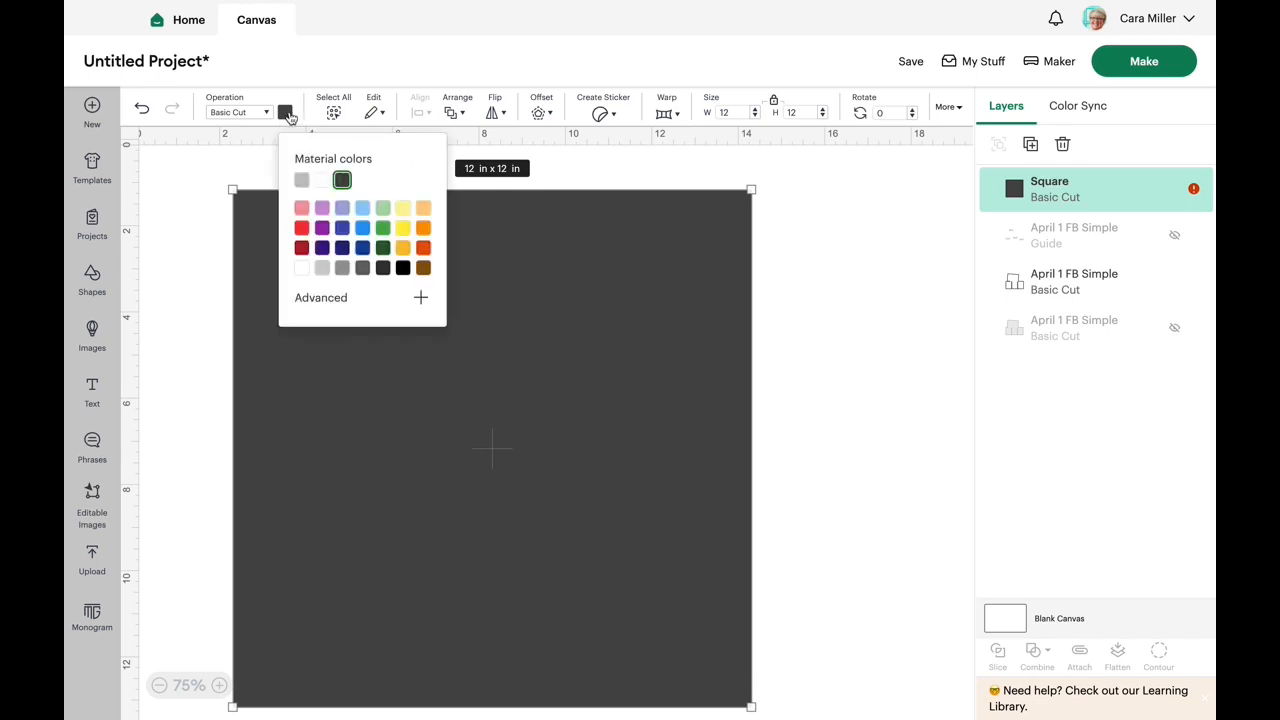
{"action": "left_click", "coordinate": [362, 208]}
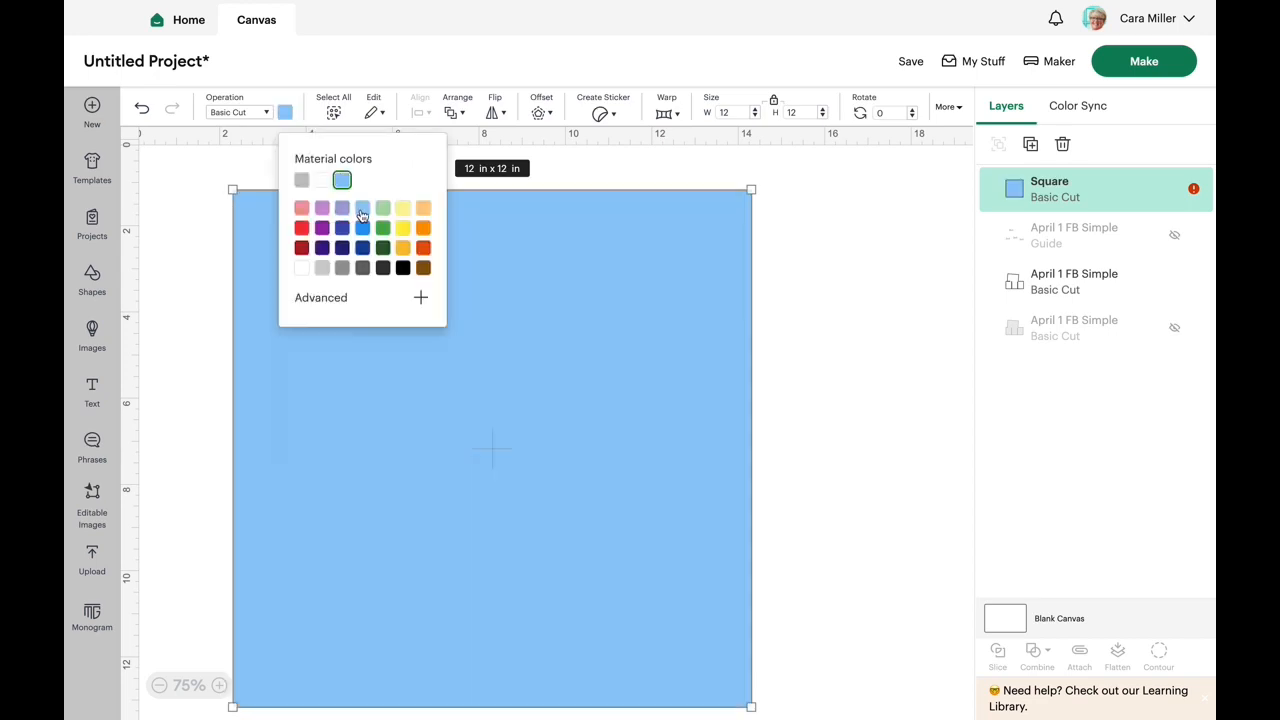
{"action": "left_click", "coordinate": [817, 252]}
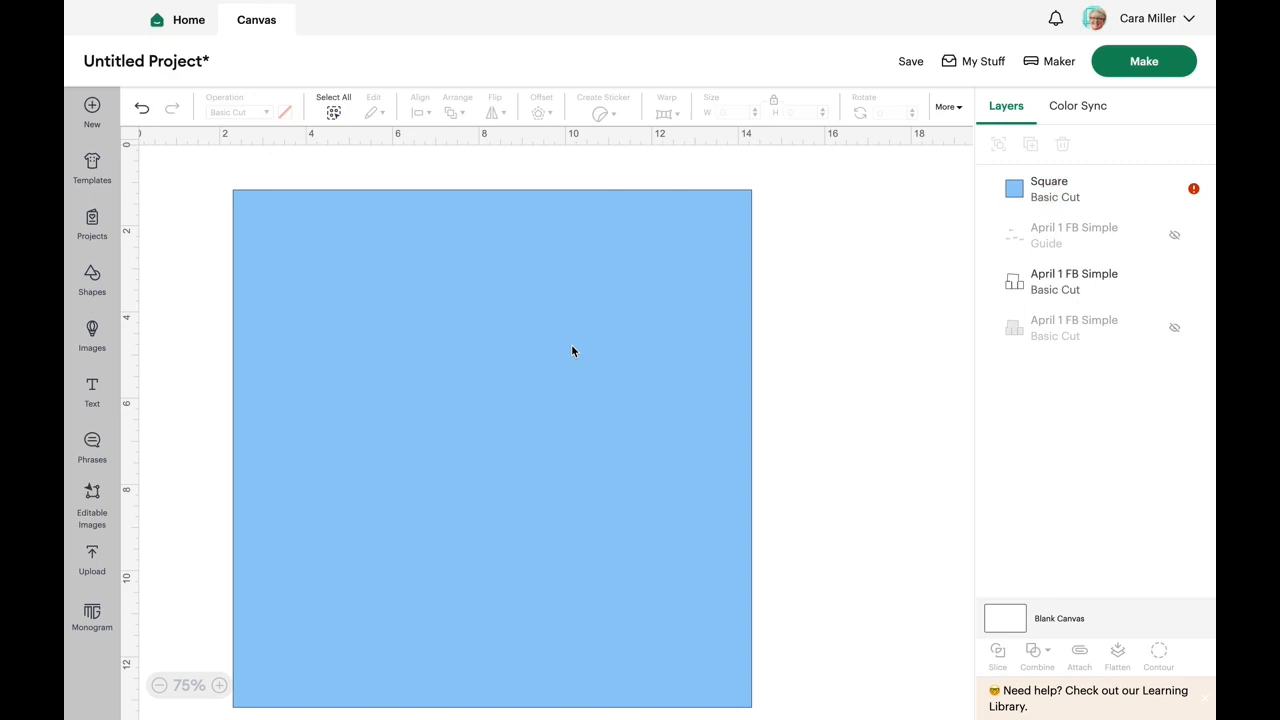
- Send the light blue 12 in square to the back, behind the white photo outline layer
{"action": "left_click", "coordinate": [572, 350]}
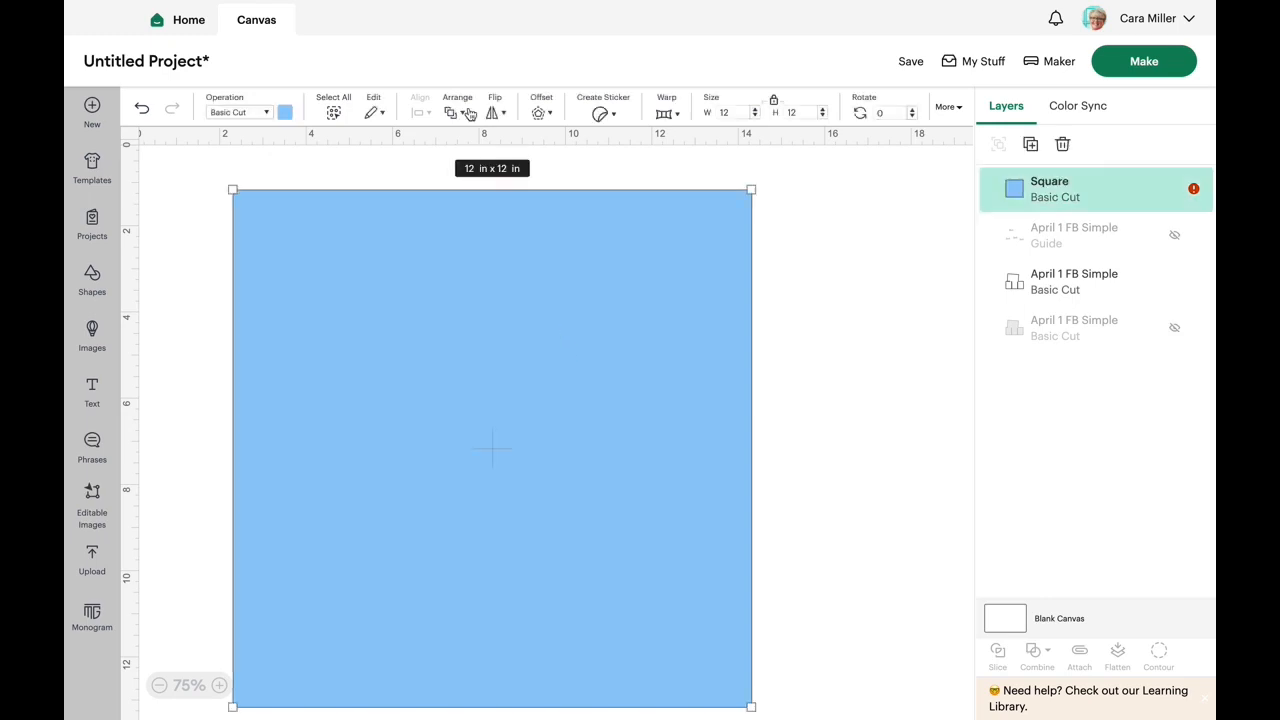
{"action": "left_click", "coordinate": [461, 114]}
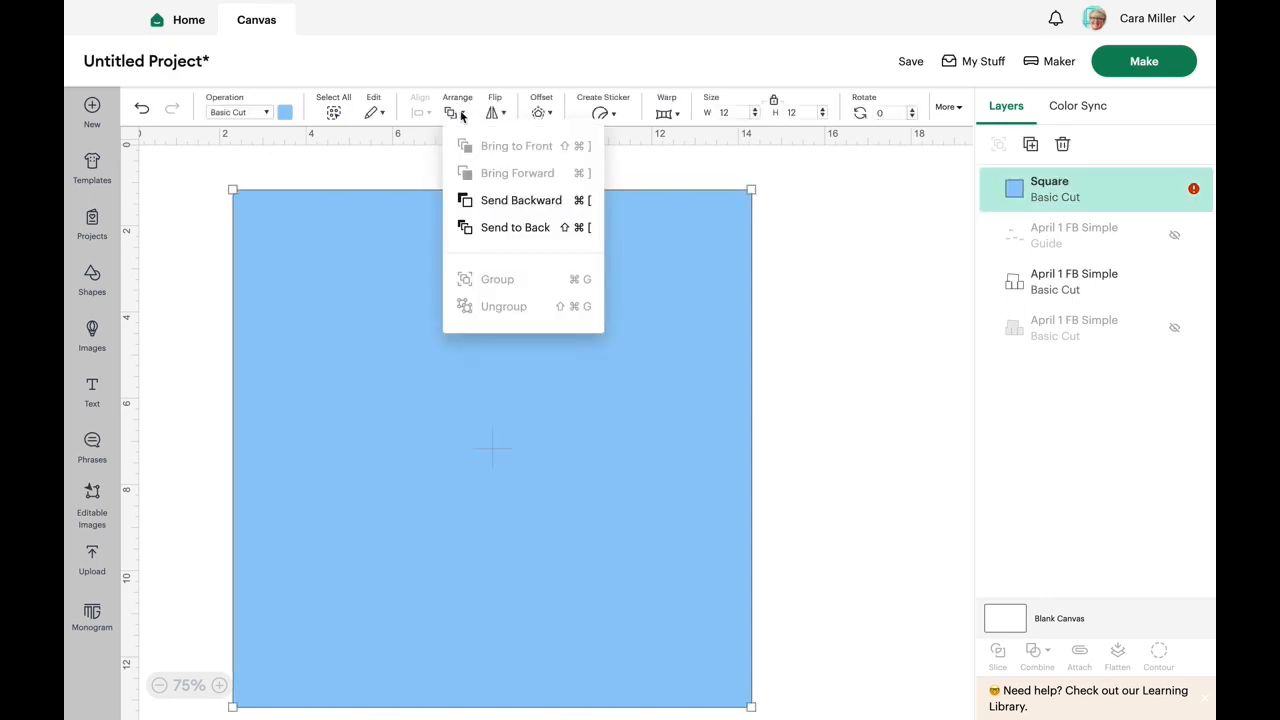
{"action": "left_click", "coordinate": [505, 236]}
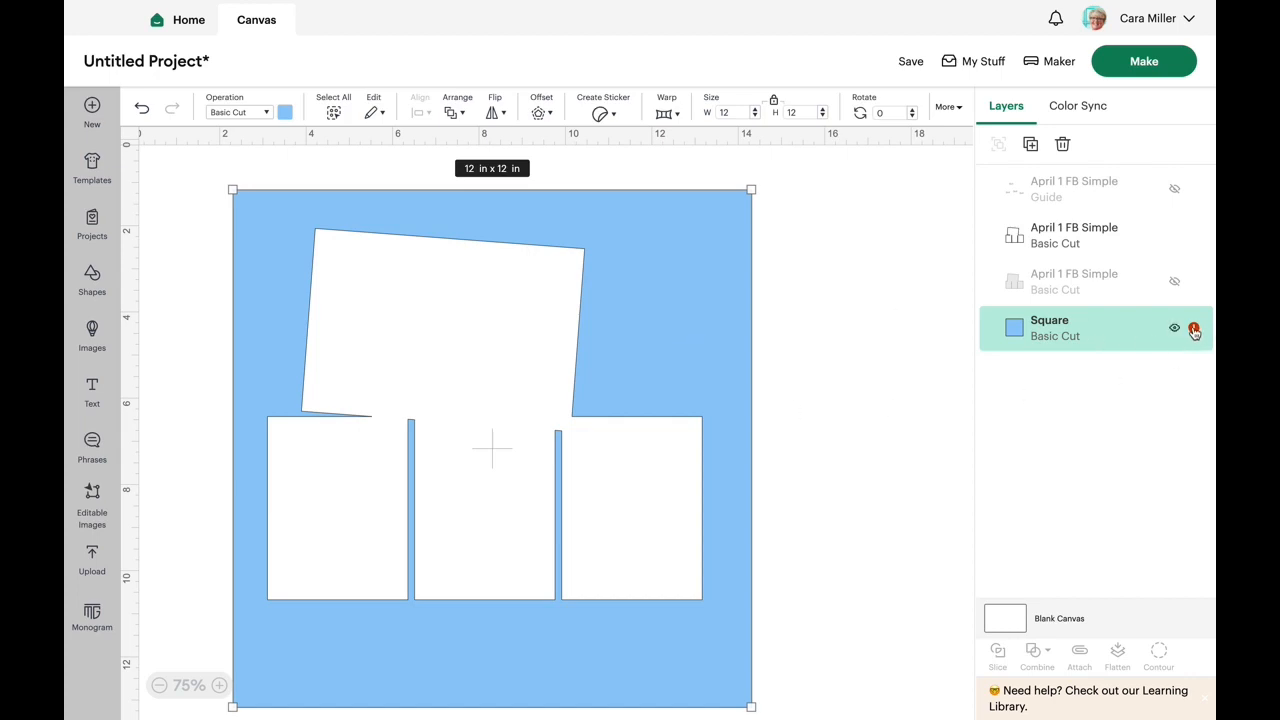
{"action": "mouse_move", "coordinate": [1193, 330]}
- Move the white photo outline layer down and slightly right on the blue page, leaving more space above it
{"action": "left_click", "coordinate": [159, 685]}
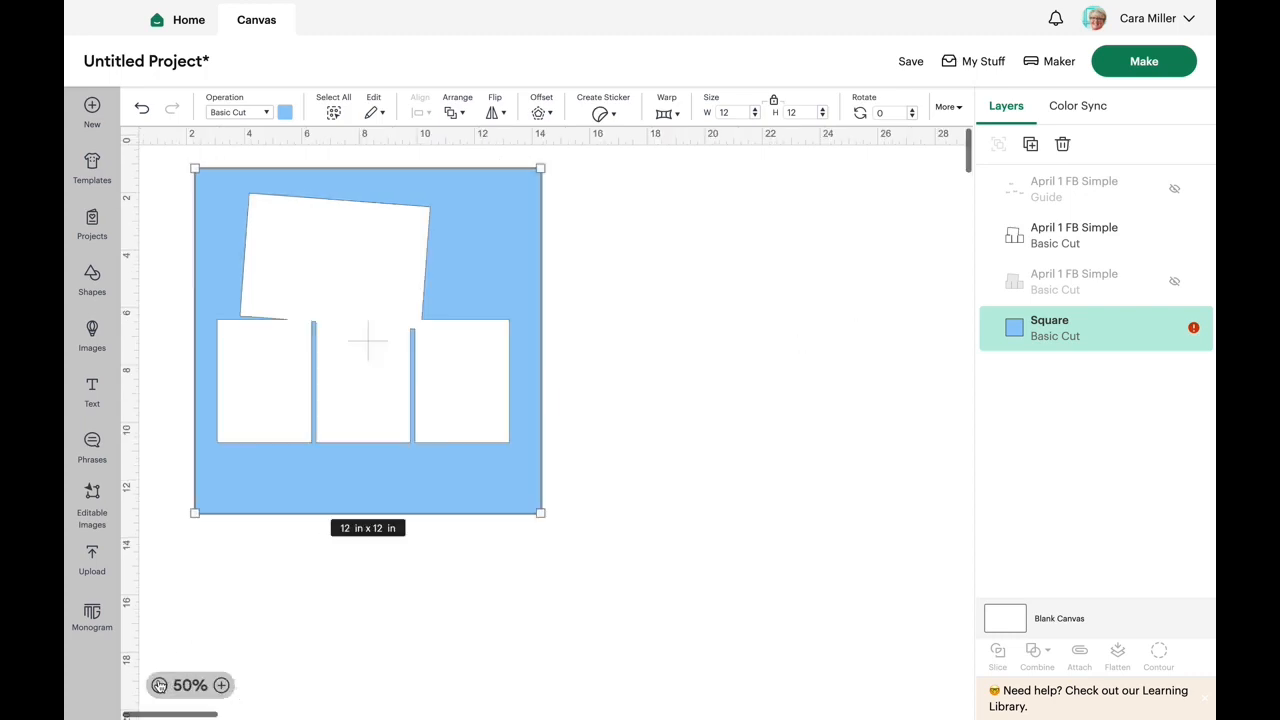
{"action": "left_click", "coordinate": [614, 289]}
{"action": "left_click", "coordinate": [405, 291]}
{"action": "left_click_drag", "start_coordinate": [405, 291], "coordinate": [410, 309]}
{"action": "left_click", "coordinate": [735, 207]}
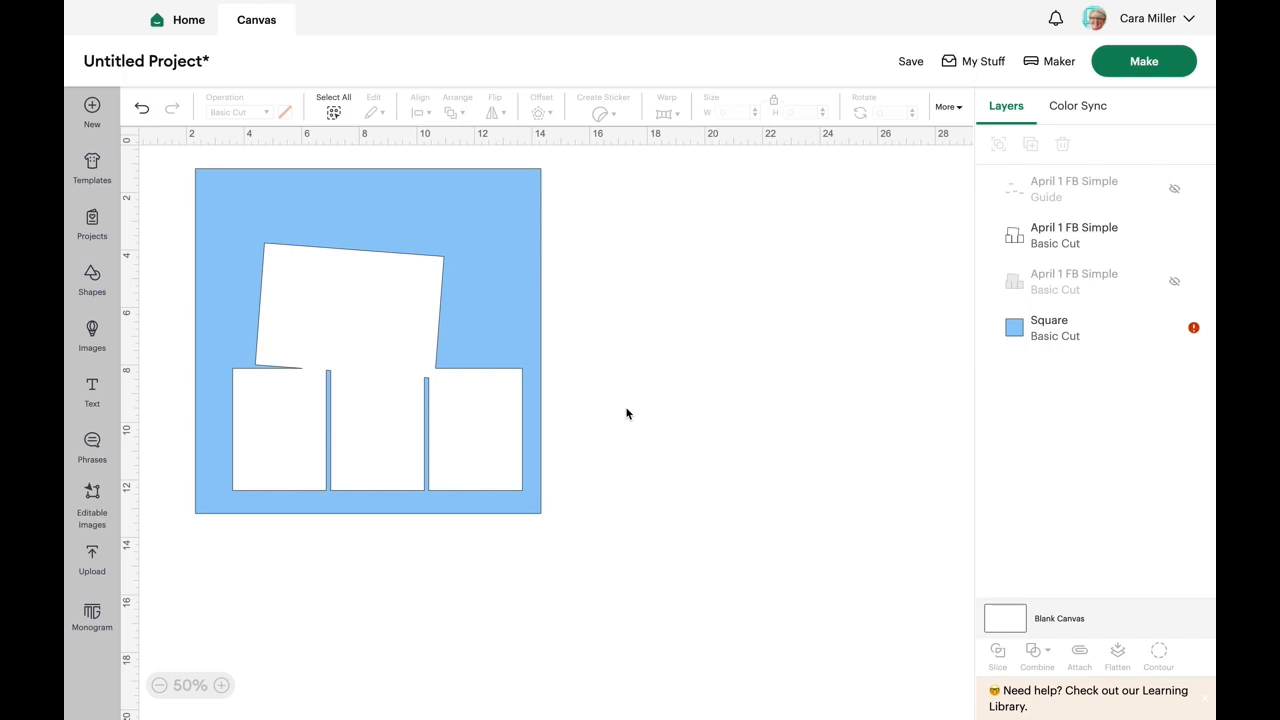
{"action": "left_click_drag", "start_coordinate": [347, 378], "coordinate": [338, 379]}
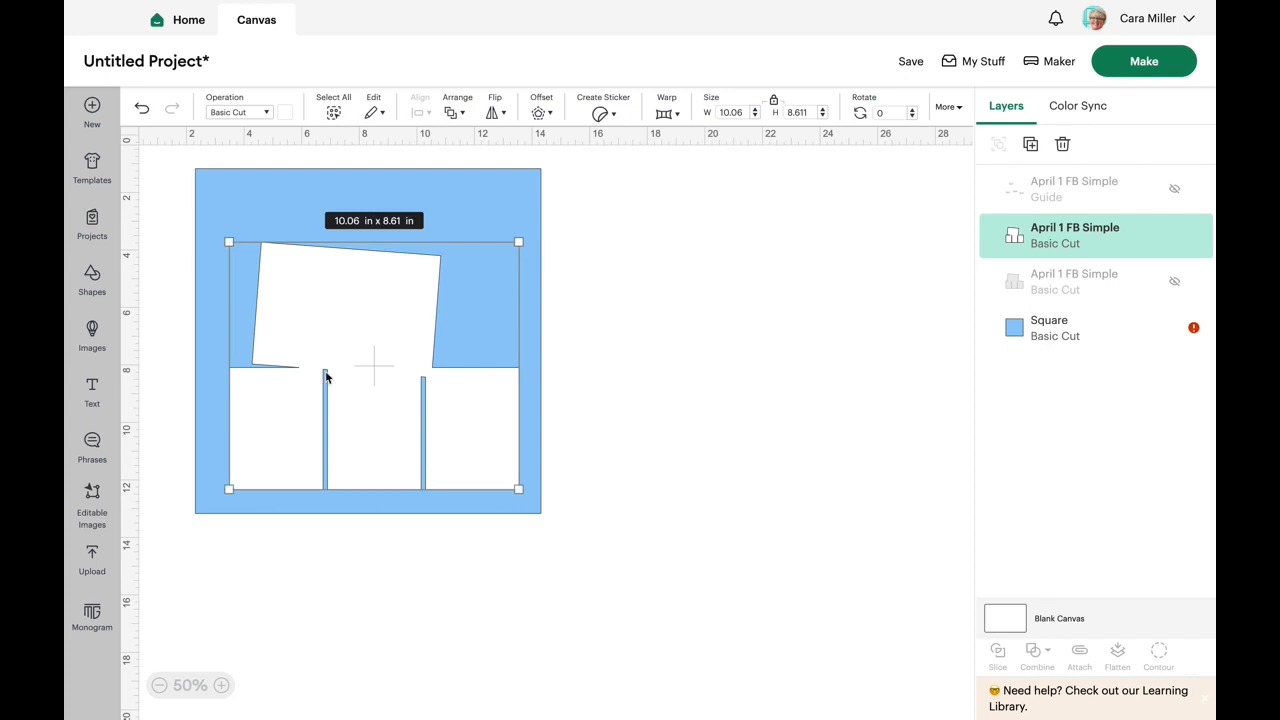
{"action": "left_click", "coordinate": [142, 347]}
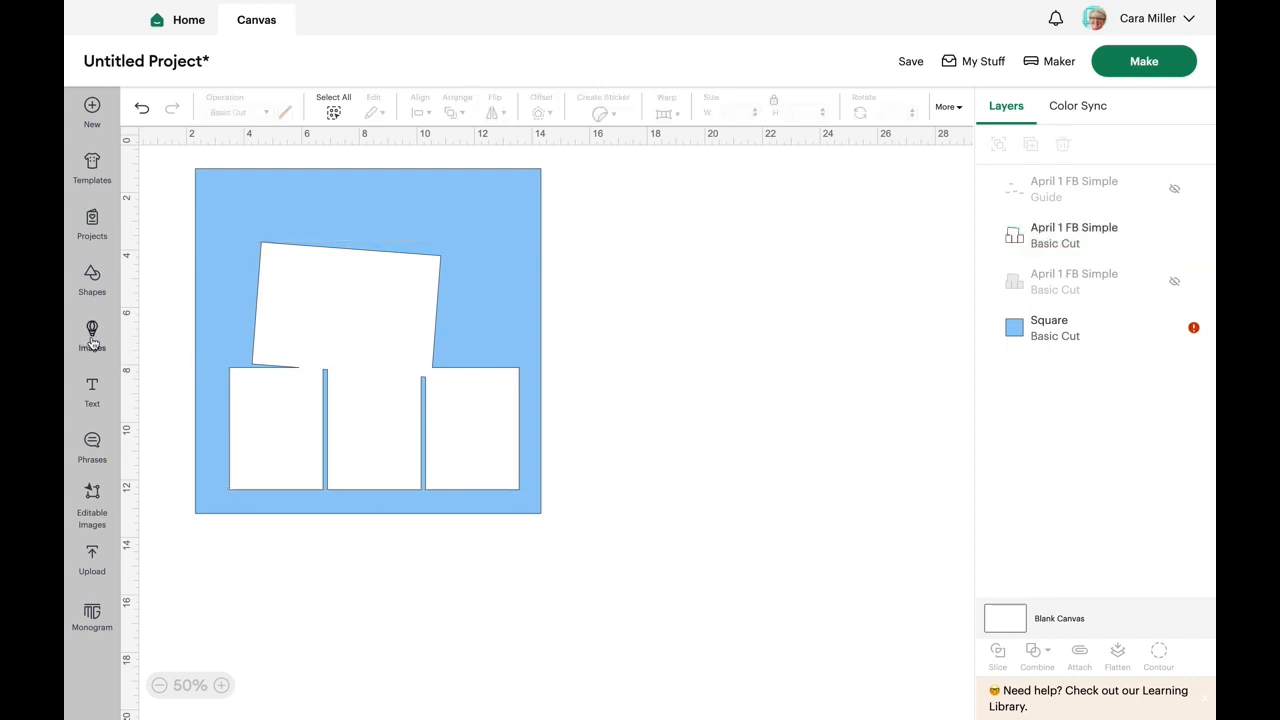
- Search the image library for "Easter 2024"
{"action": "left_click", "coordinate": [92, 338]}
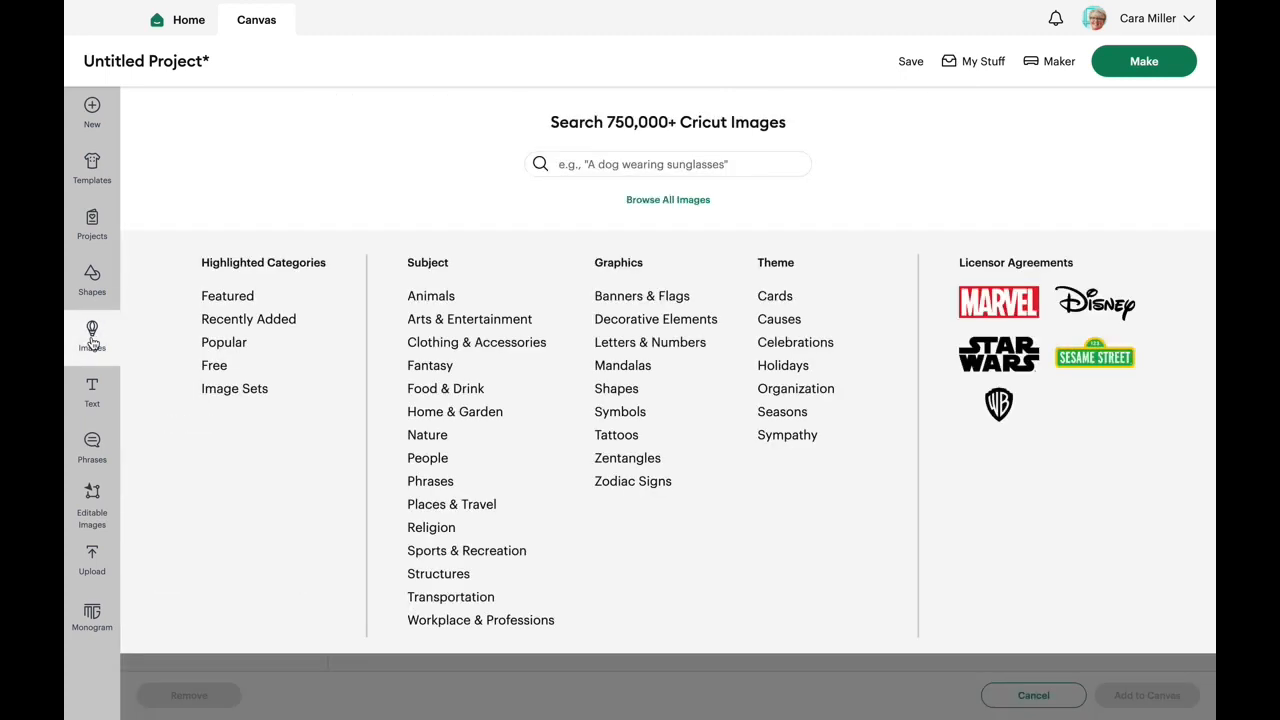
{"action": "left_click", "coordinate": [595, 166]}
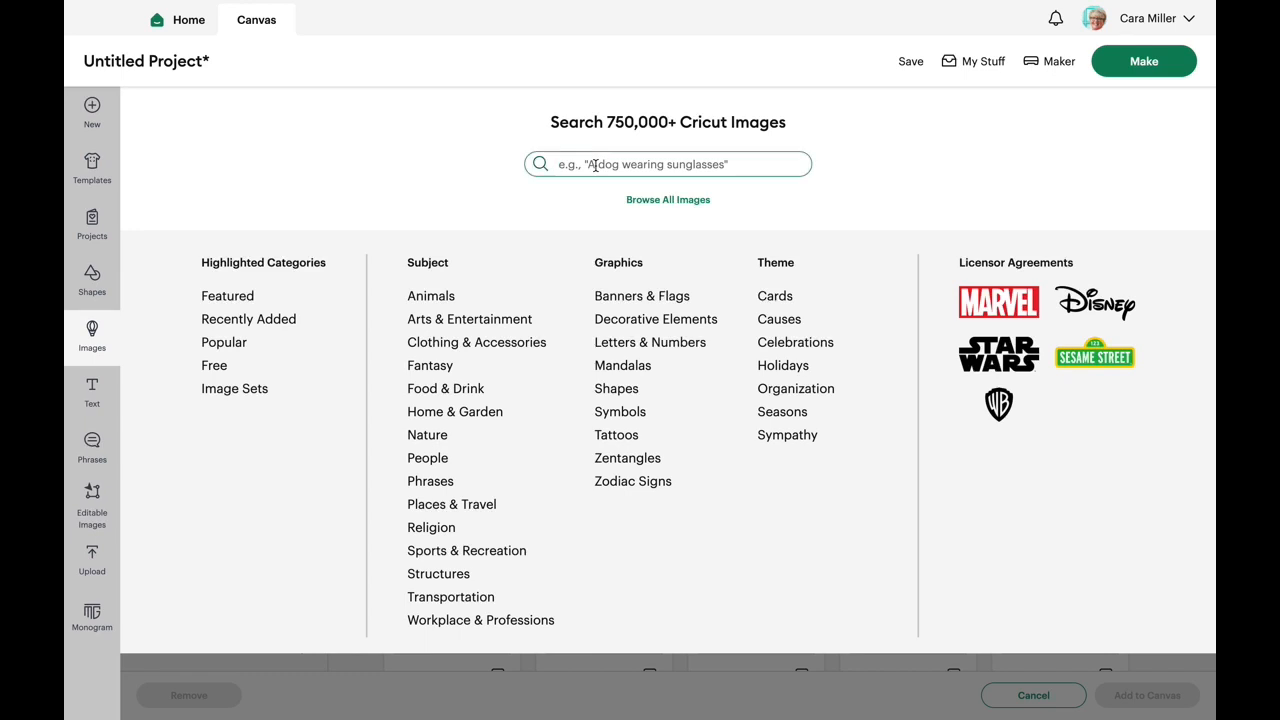
{"action": "type", "text": "Easter 2024"}
{"action": "key", "text": "Return"}
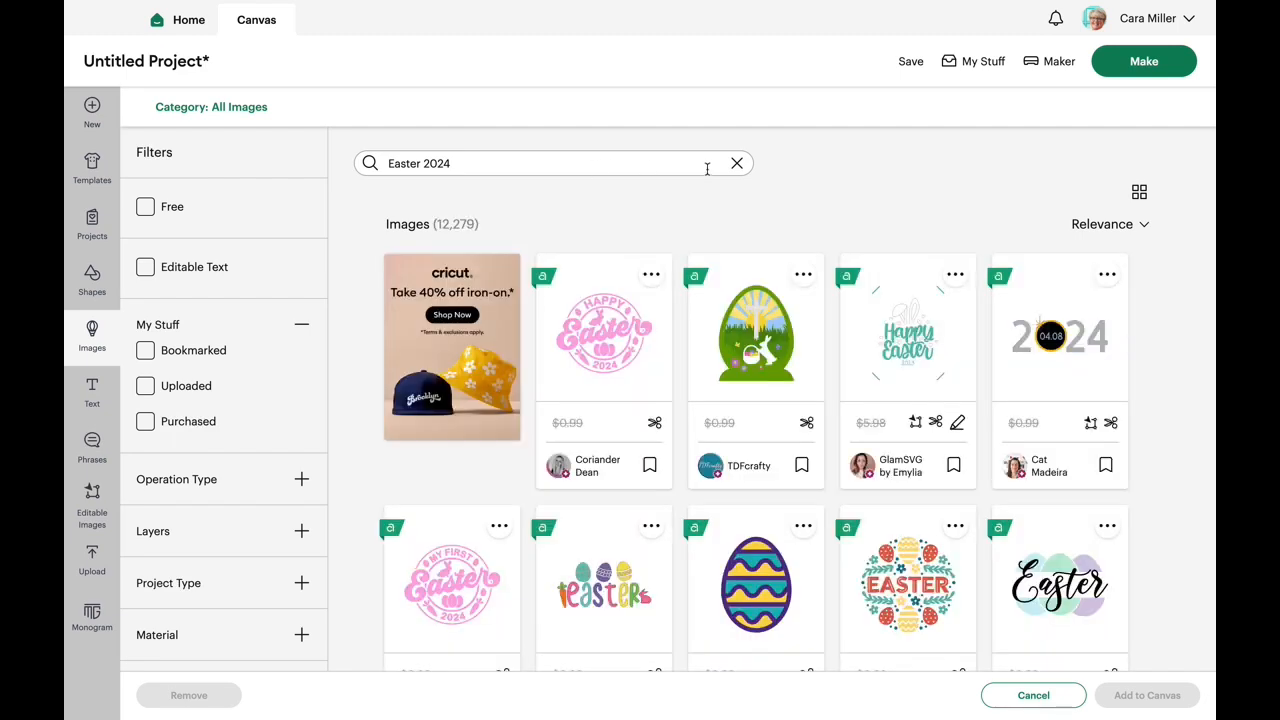
- Select the floral egg with the blue rabbit and the light blue egg with the pink bunny, and add both to the canvas
{"action": "scroll", "coordinate": [895, 351], "scroll_direction": "down", "scroll_amount": 2}
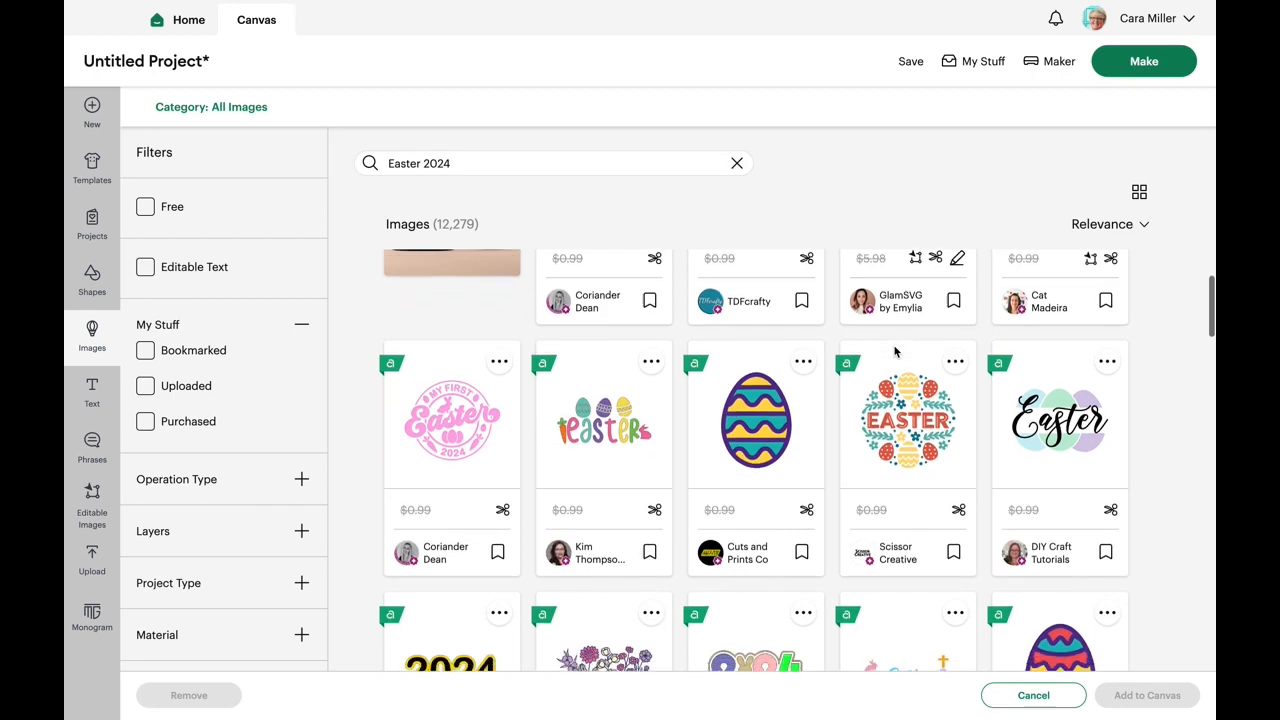
{"action": "scroll", "coordinate": [895, 351], "scroll_direction": "down", "scroll_amount": 2}
{"action": "scroll", "coordinate": [895, 351], "scroll_direction": "down", "scroll_amount": 3}
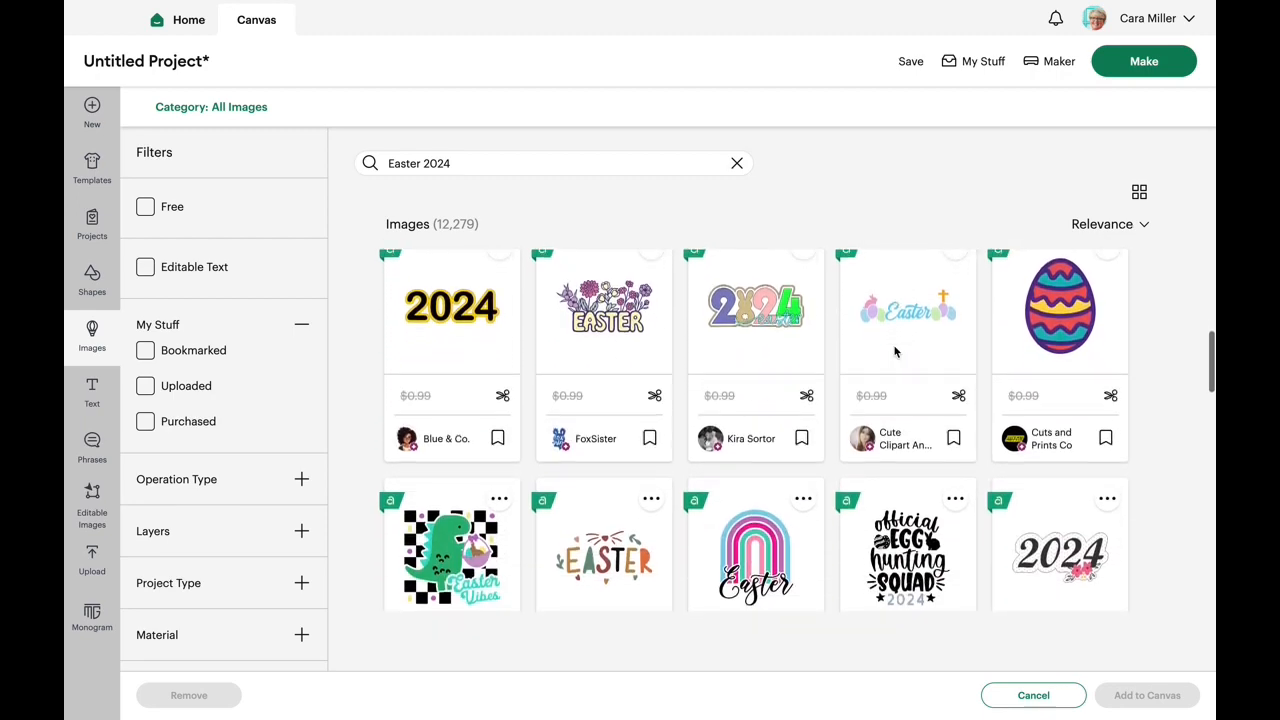
{"action": "scroll", "coordinate": [895, 351], "scroll_direction": "down", "scroll_amount": 3}
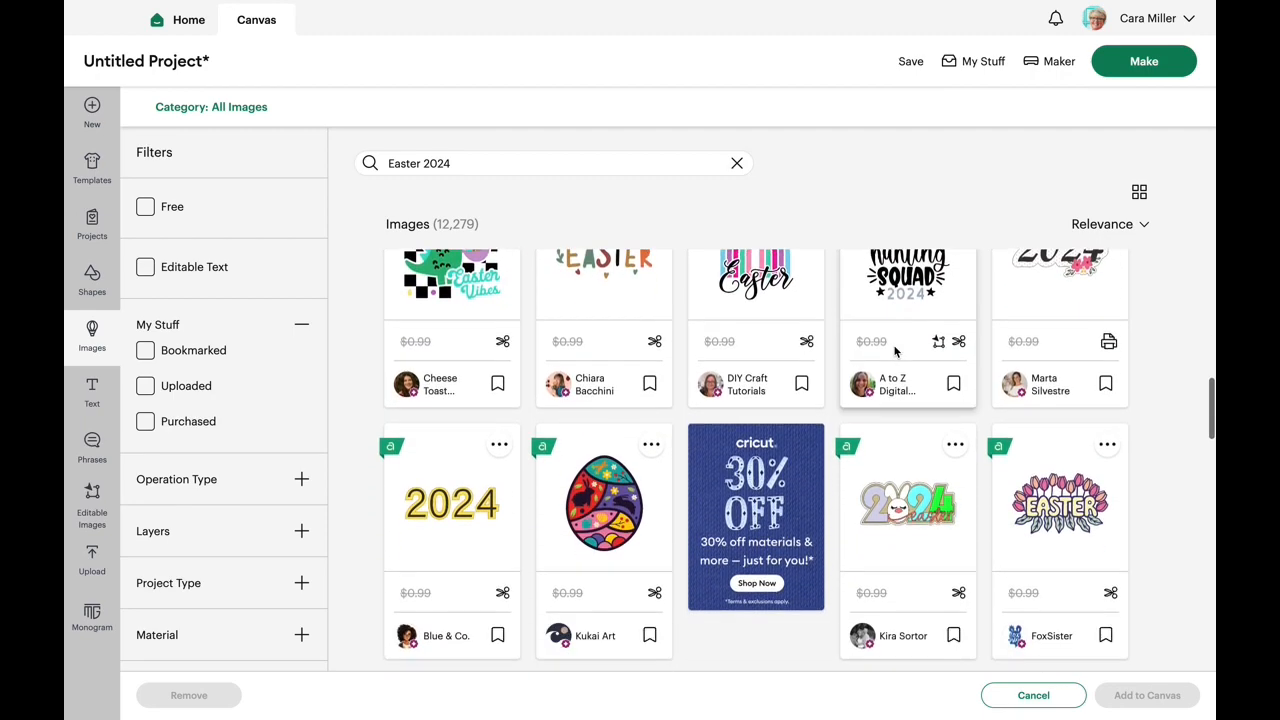
{"action": "scroll", "coordinate": [895, 351], "scroll_direction": "down", "scroll_amount": 2}
{"action": "scroll", "coordinate": [895, 351], "scroll_direction": "down", "scroll_amount": 2}
{"action": "scroll", "coordinate": [895, 351], "scroll_direction": "down", "scroll_amount": 2}
{"action": "scroll", "coordinate": [895, 351], "scroll_direction": "down", "scroll_amount": 2}
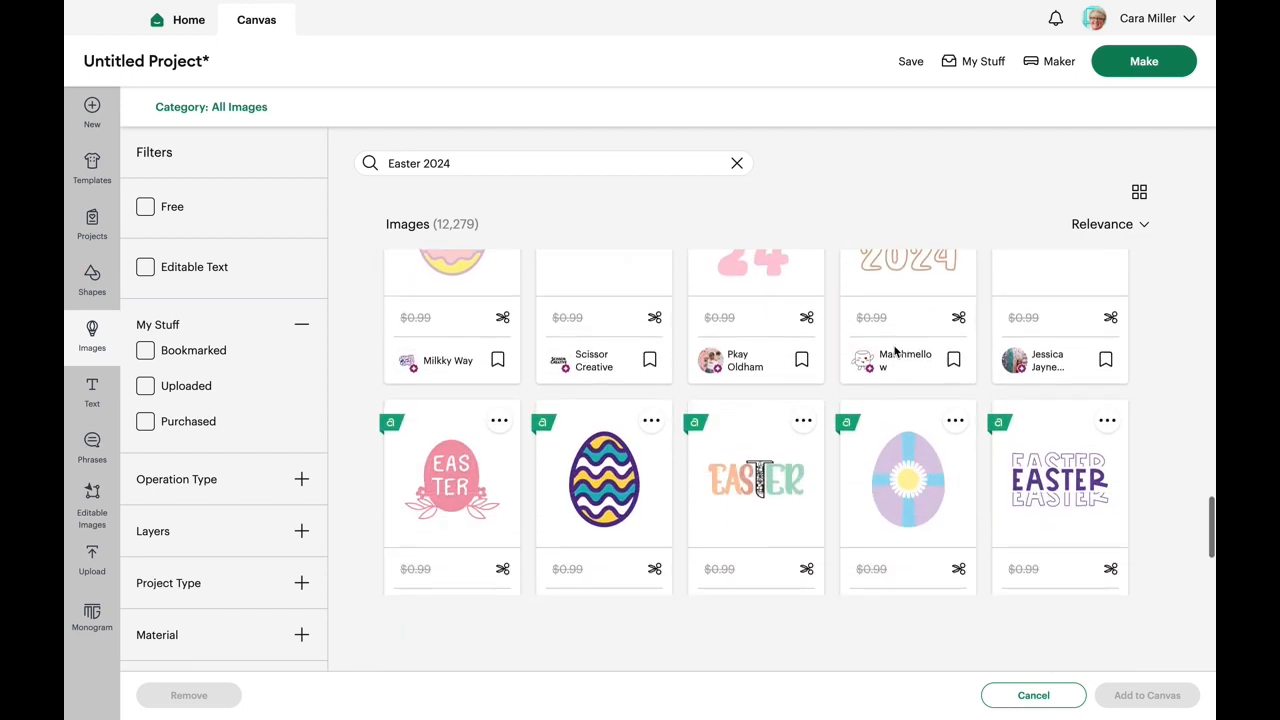
{"action": "scroll", "coordinate": [895, 351], "scroll_direction": "down", "scroll_amount": 2}
{"action": "scroll", "coordinate": [895, 351], "scroll_direction": "down", "scroll_amount": 2}
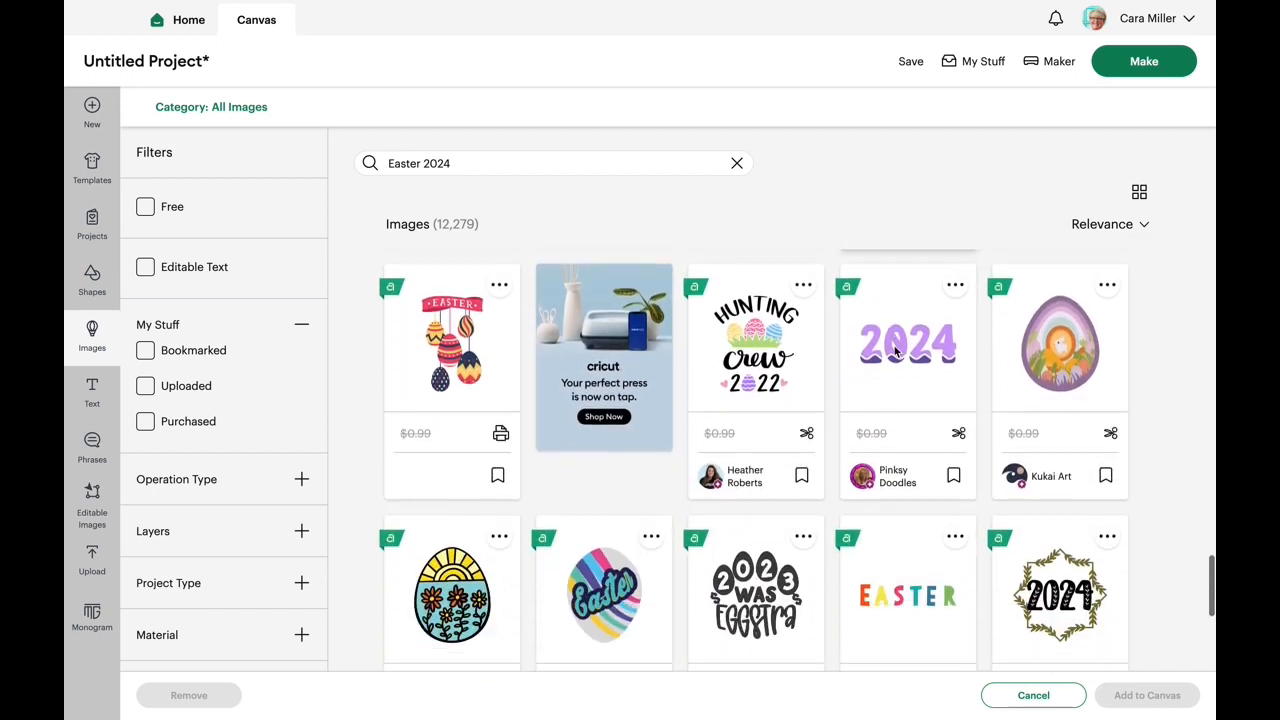
{"action": "scroll", "coordinate": [895, 351], "scroll_direction": "down", "scroll_amount": 2}
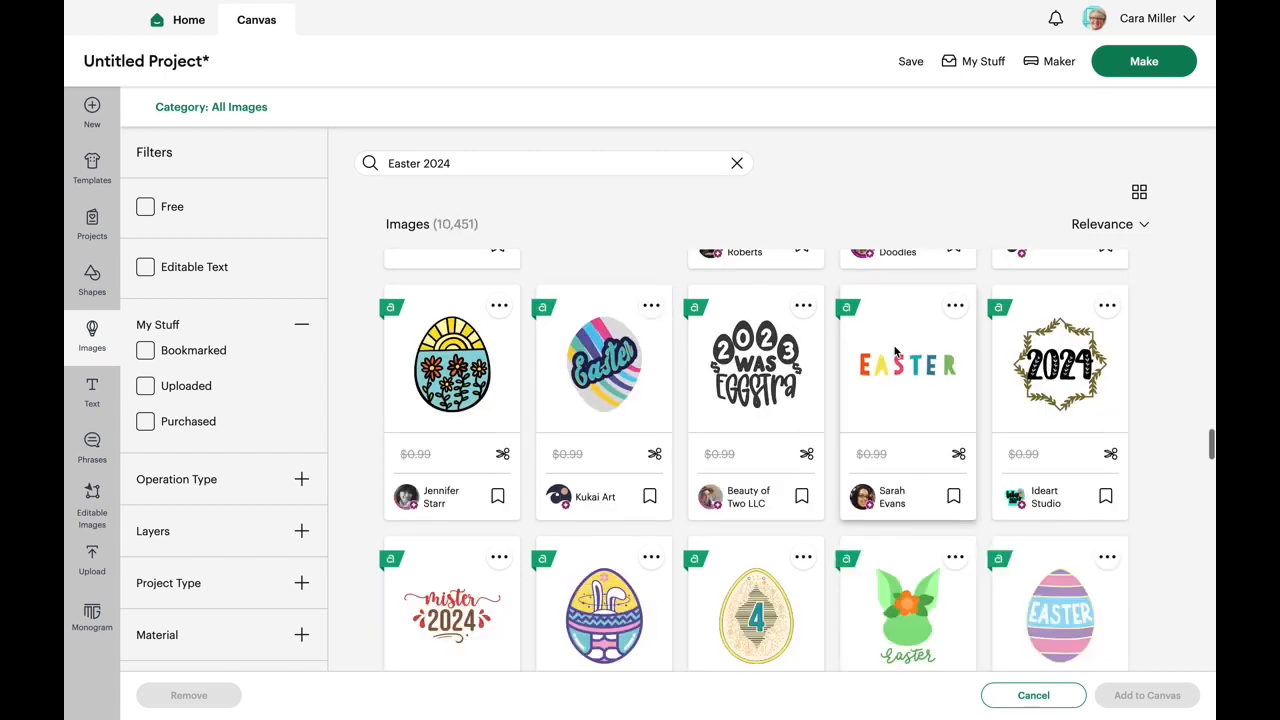
{"action": "scroll", "coordinate": [895, 351], "scroll_direction": "down", "scroll_amount": 2}
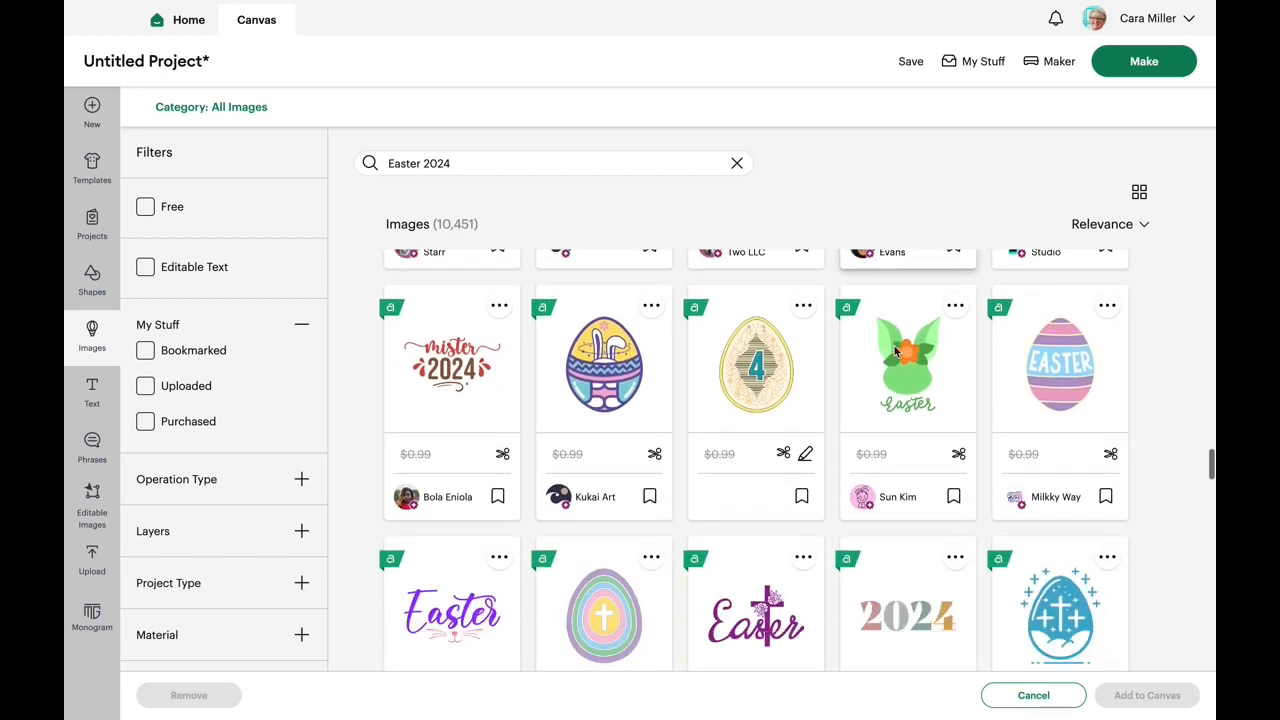
{"action": "scroll", "coordinate": [895, 351], "scroll_direction": "down", "scroll_amount": 1}
{"action": "scroll", "coordinate": [895, 351], "scroll_direction": "down", "scroll_amount": 2}
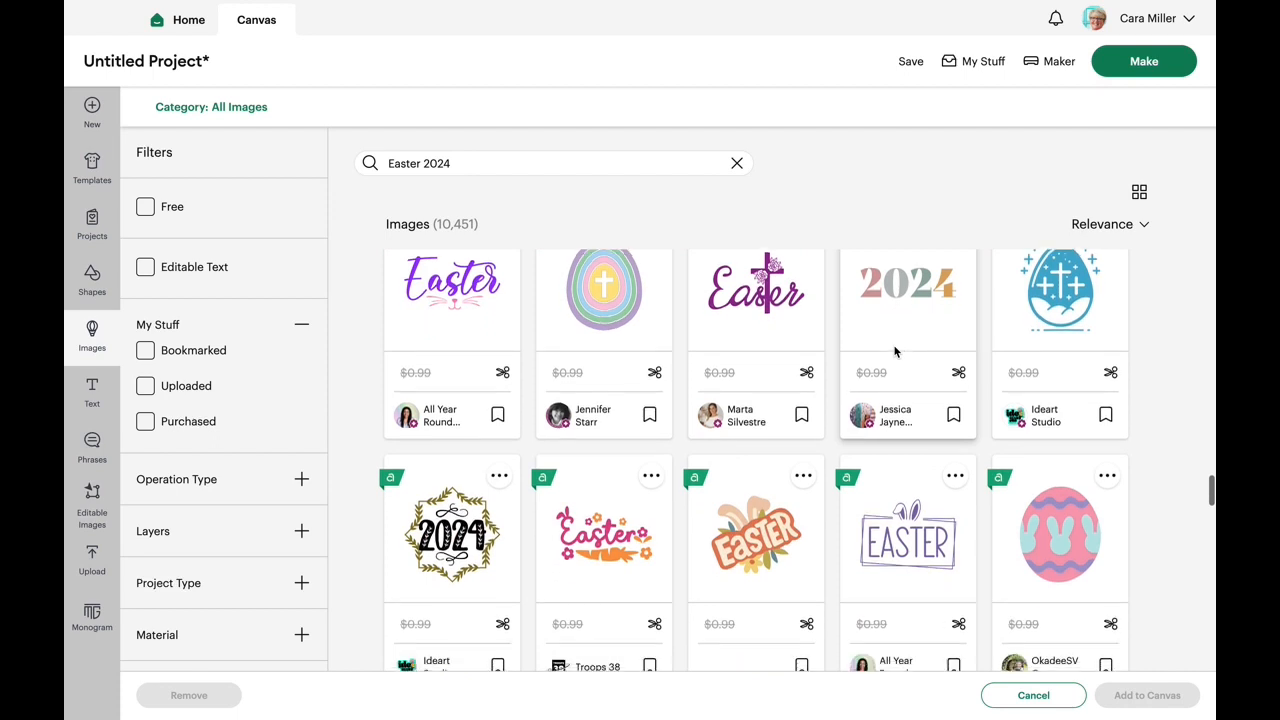
{"action": "scroll", "coordinate": [895, 351], "scroll_direction": "down", "scroll_amount": 2}
{"action": "scroll", "coordinate": [895, 351], "scroll_direction": "down", "scroll_amount": 2}
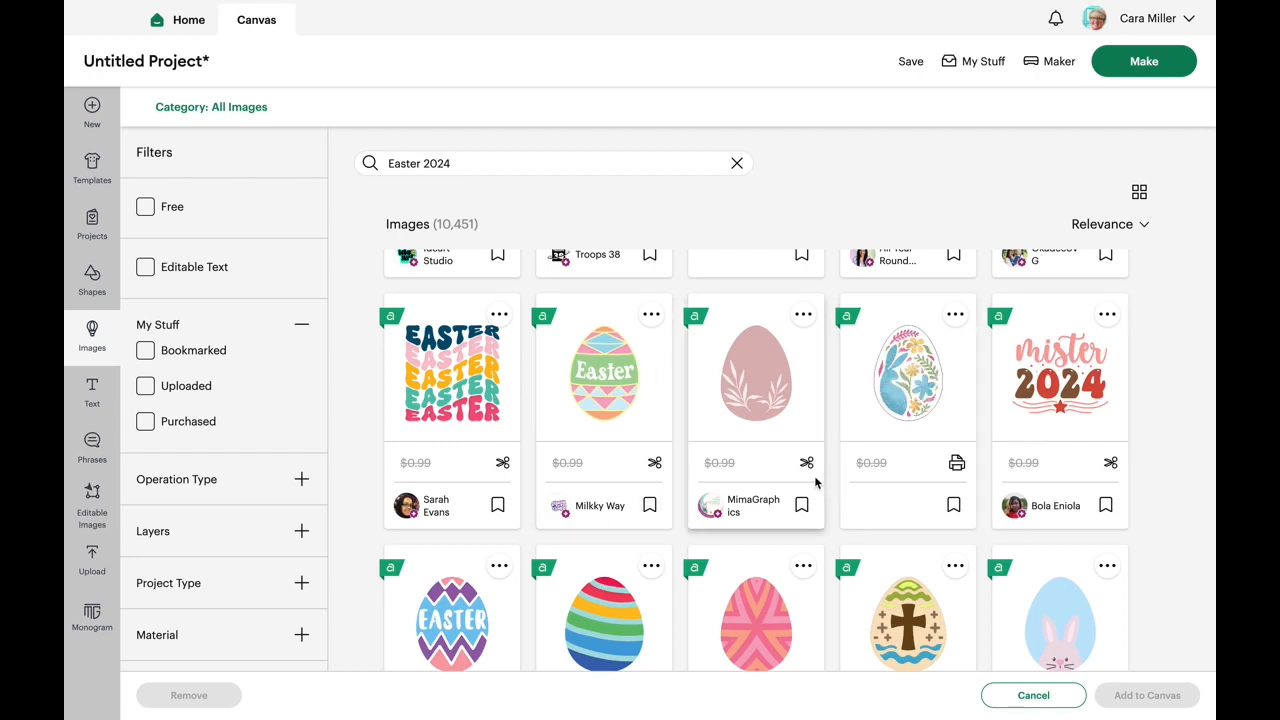
{"action": "left_click", "coordinate": [934, 374]}
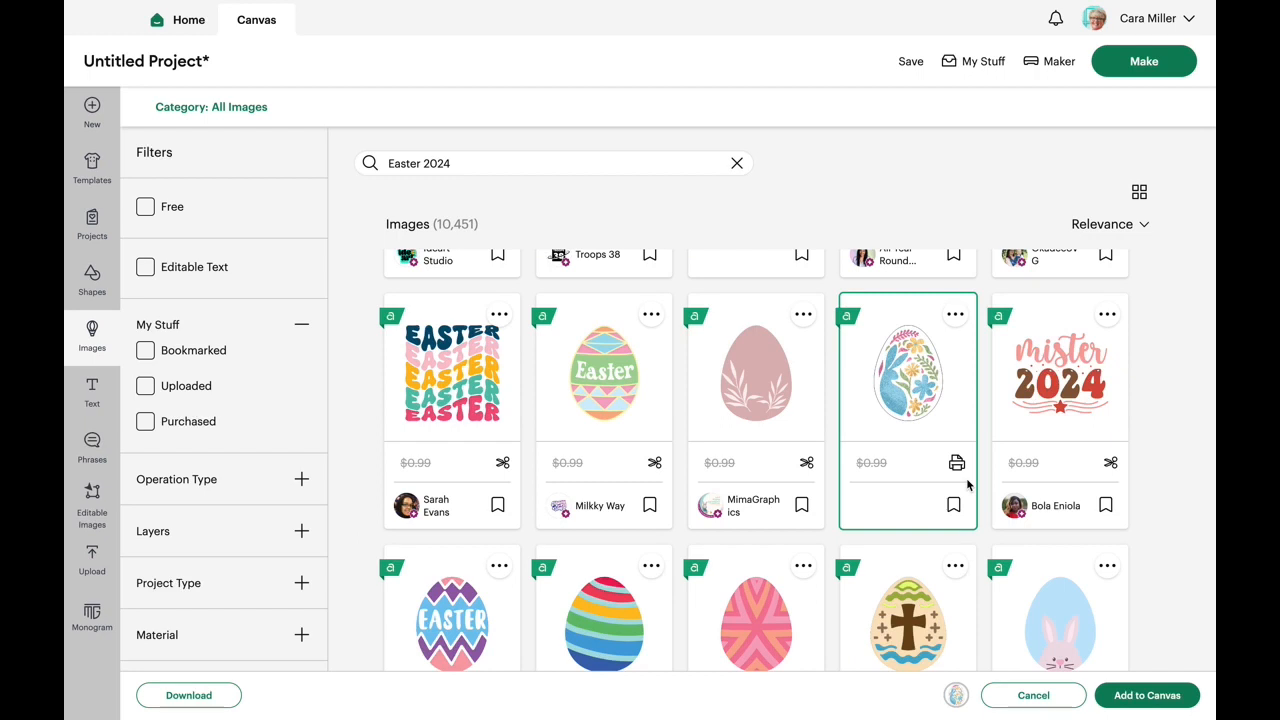
{"action": "scroll", "coordinate": [1120, 550], "scroll_direction": "down", "scroll_amount": 2}
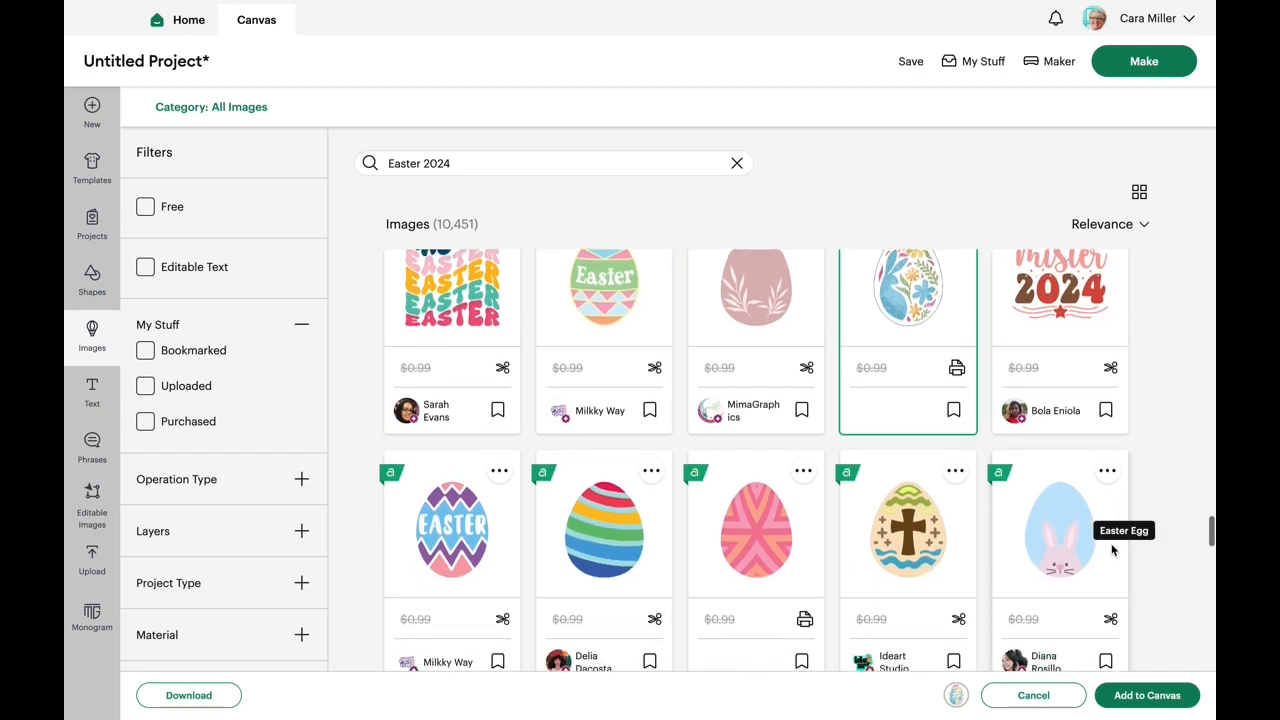
{"action": "left_click", "coordinate": [1052, 556]}
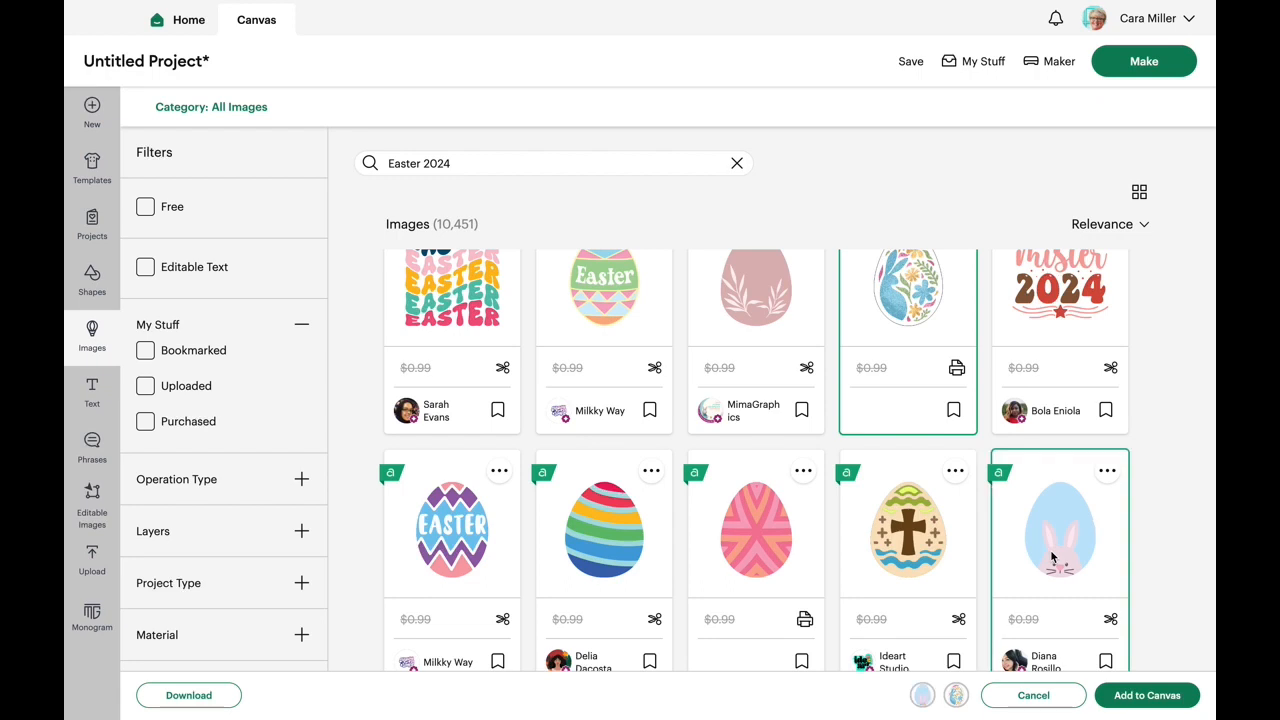
{"action": "left_click", "coordinate": [1140, 695]}
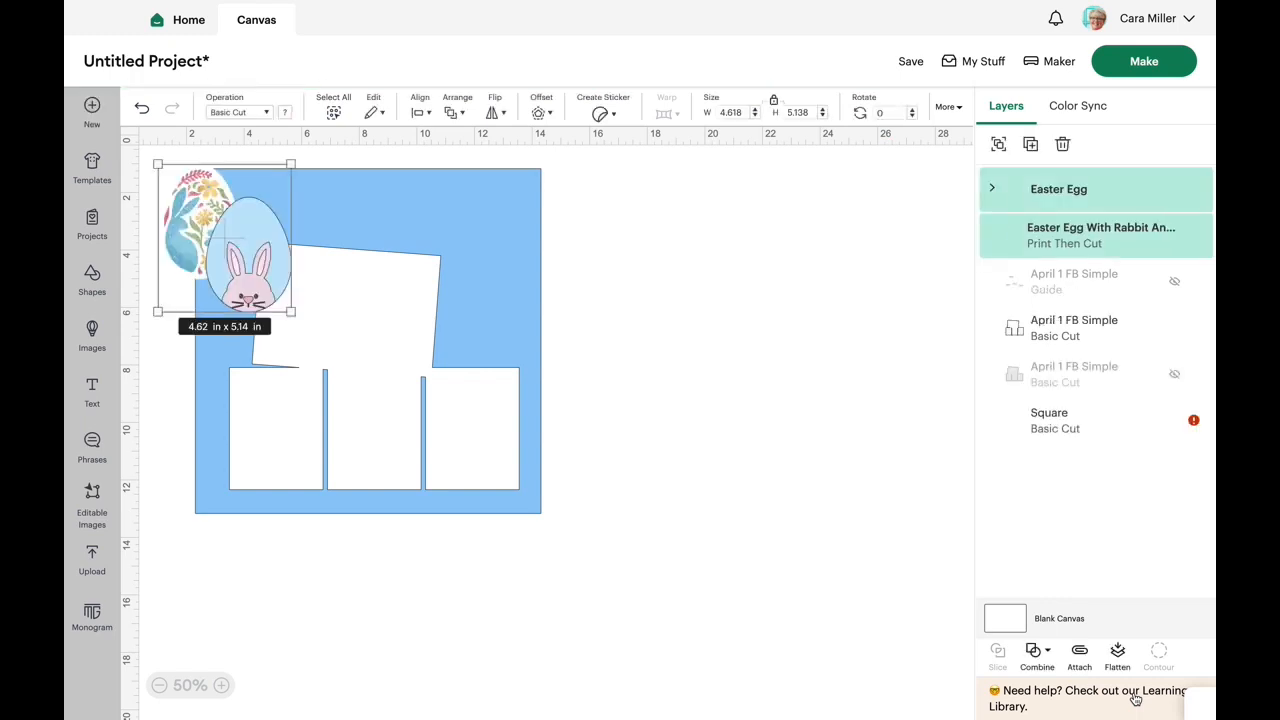
{"action": "left_click", "coordinate": [668, 404]}
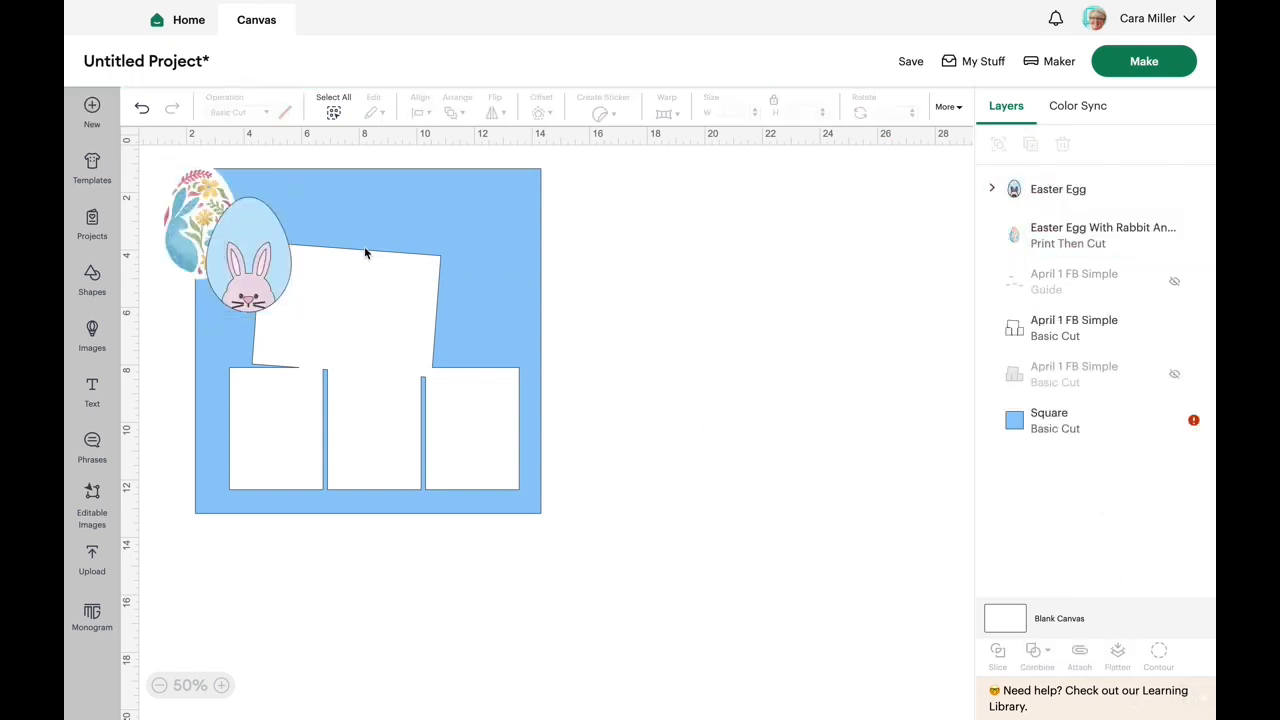
- Move the floral rabbit egg into the gap beside the tilted photo block, and the pink bunny egg off the page
{"action": "left_click_drag", "start_coordinate": [207, 202], "coordinate": [485, 291]}
{"action": "left_click", "coordinate": [623, 282]}
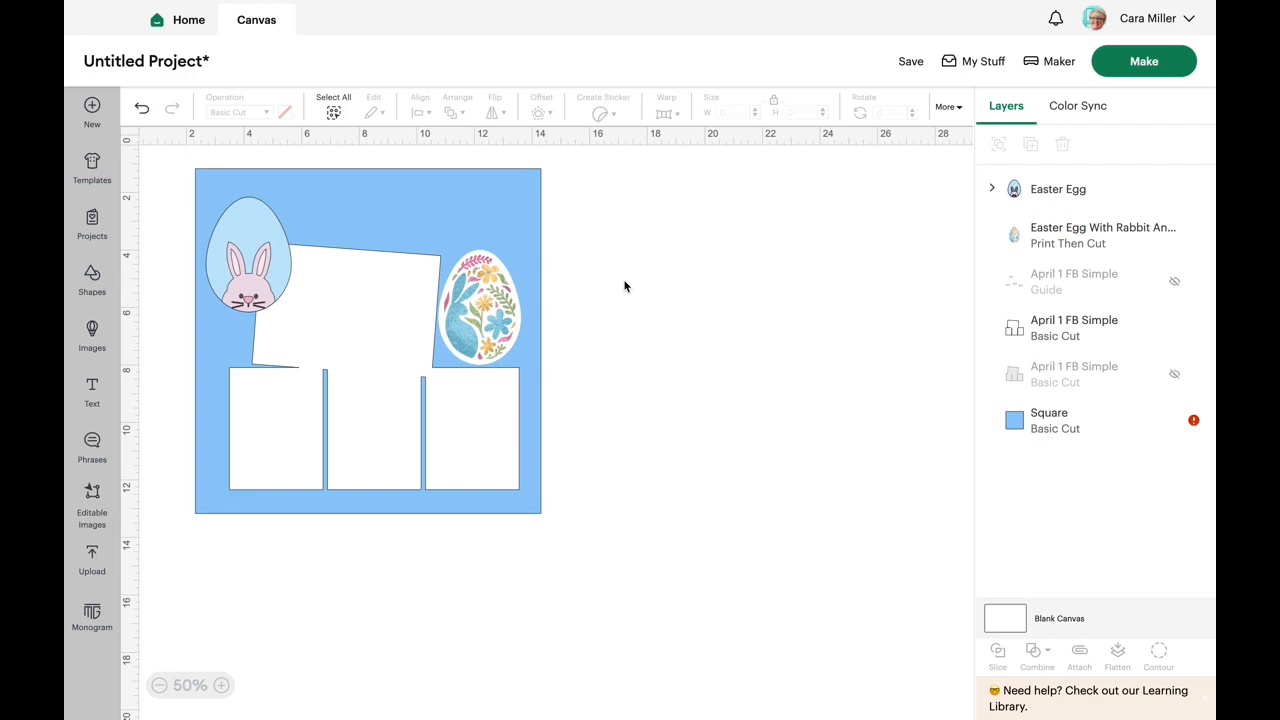
{"action": "left_click_drag", "start_coordinate": [243, 248], "coordinate": [676, 287]}
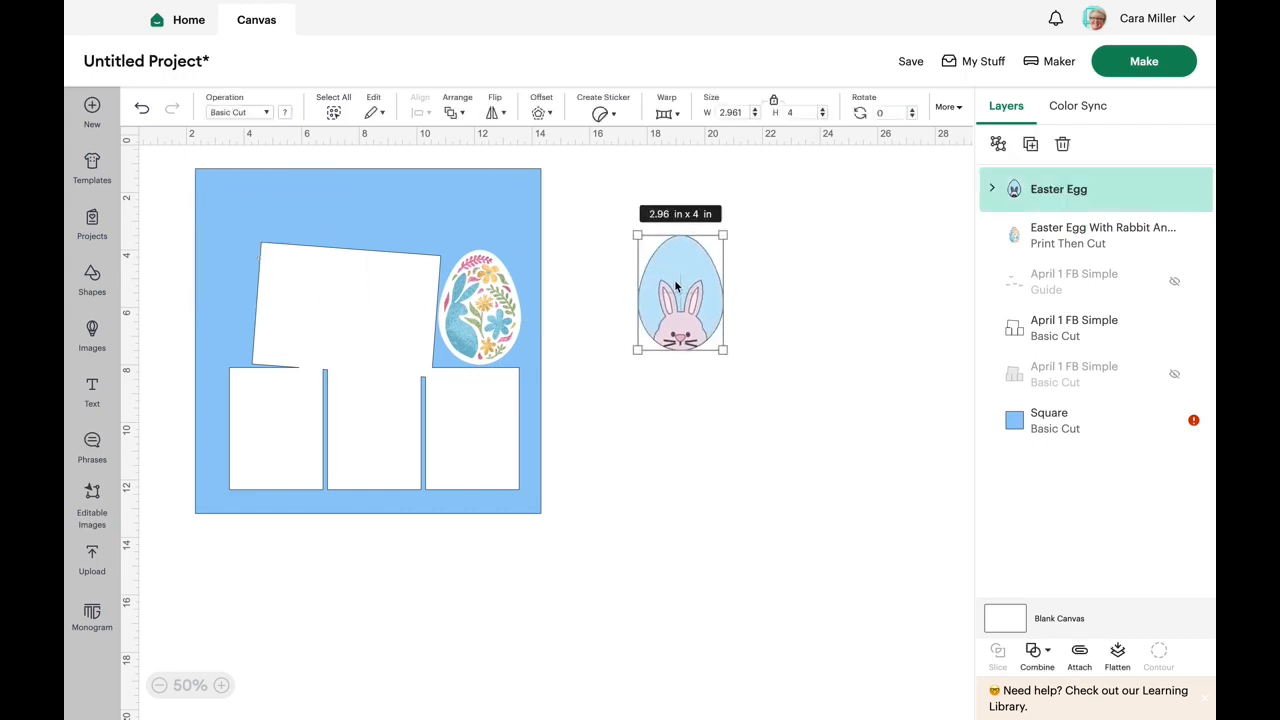
- Expand the pink bunny egg's group to show its layers and flatten it into one Print Then Cut image
{"action": "left_click", "coordinate": [993, 189]}
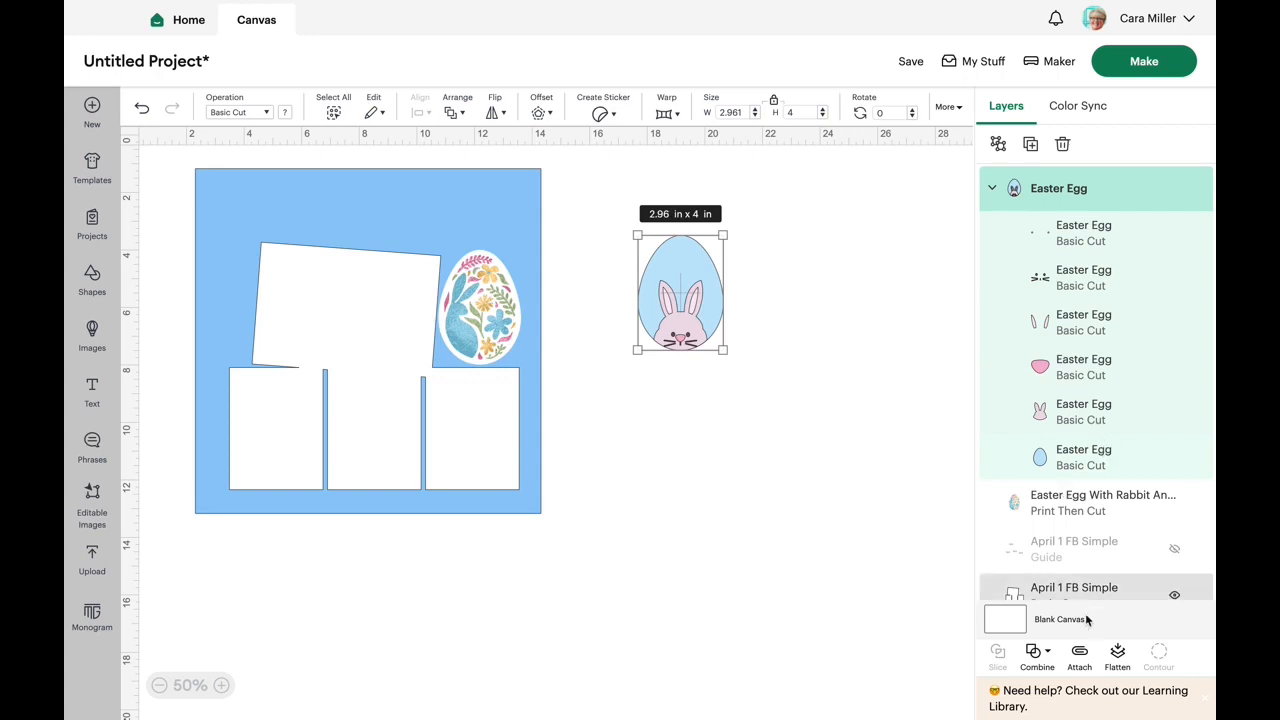
{"action": "left_click", "coordinate": [1118, 656]}
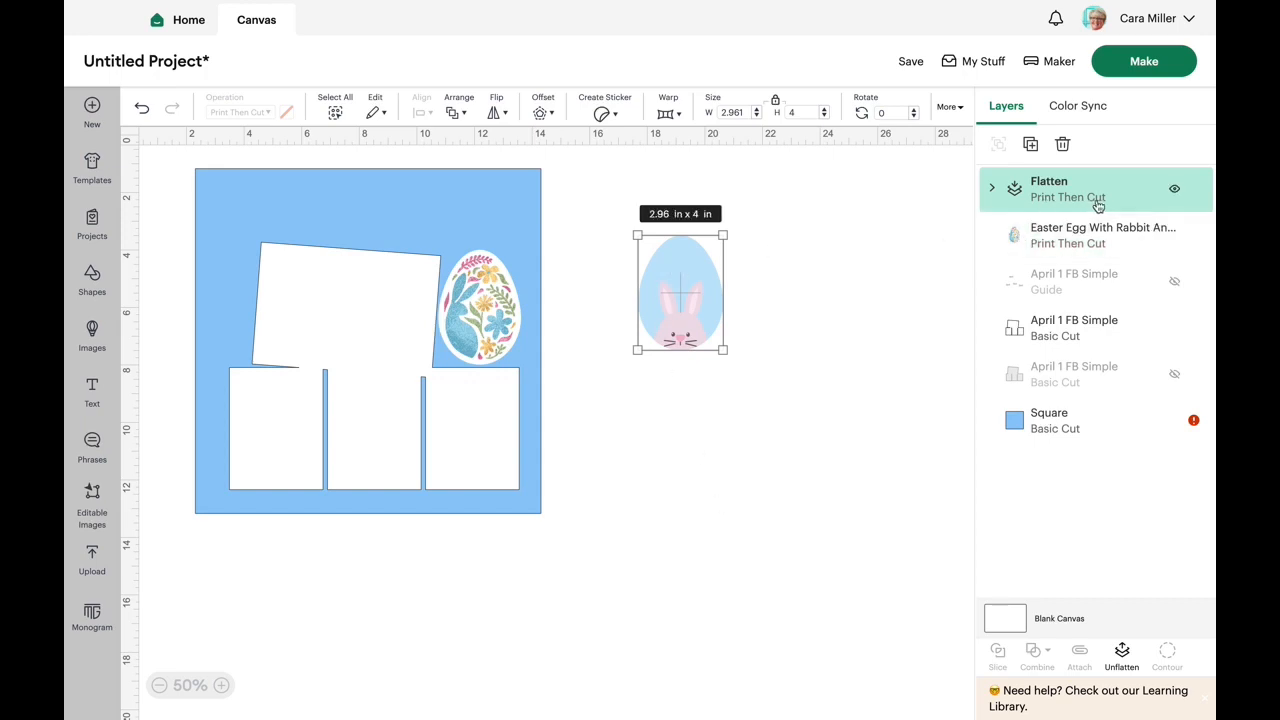
{"action": "left_click", "coordinate": [811, 306]}
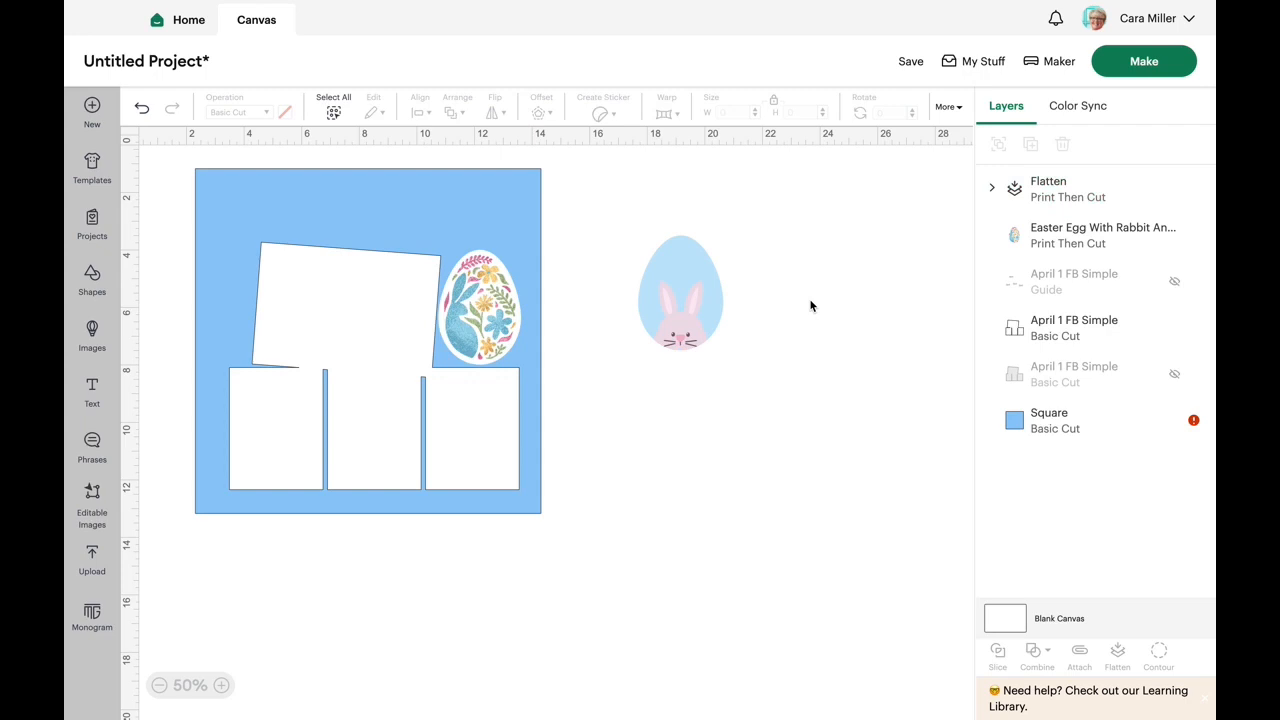
- Move the flattened bunny egg farther away from the page and the floral rabbit egg onto the empty canvas beside it
{"action": "left_click_drag", "start_coordinate": [708, 279], "coordinate": [916, 247]}
{"action": "left_click", "coordinate": [678, 380]}
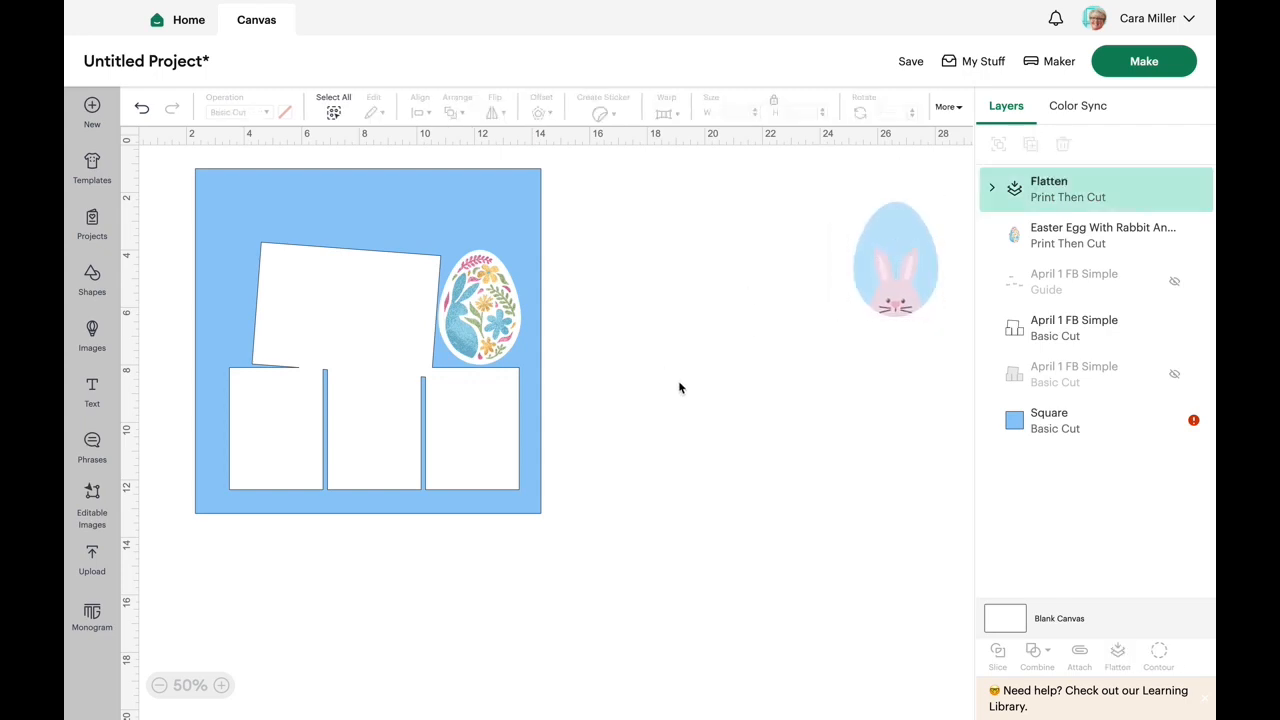
{"action": "left_click_drag", "start_coordinate": [490, 290], "coordinate": [692, 393]}
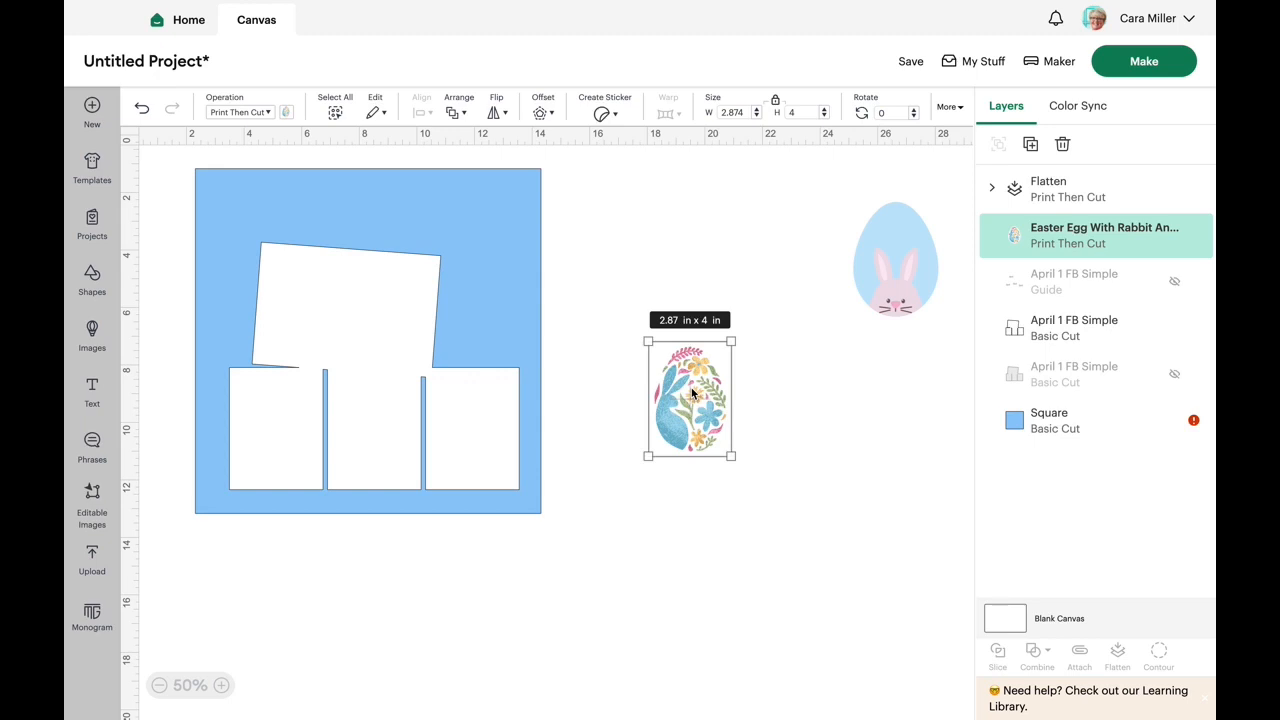
- Add a text object to the canvas and replace its placeholder wording with "Easter"
{"action": "left_click", "coordinate": [92, 390]}
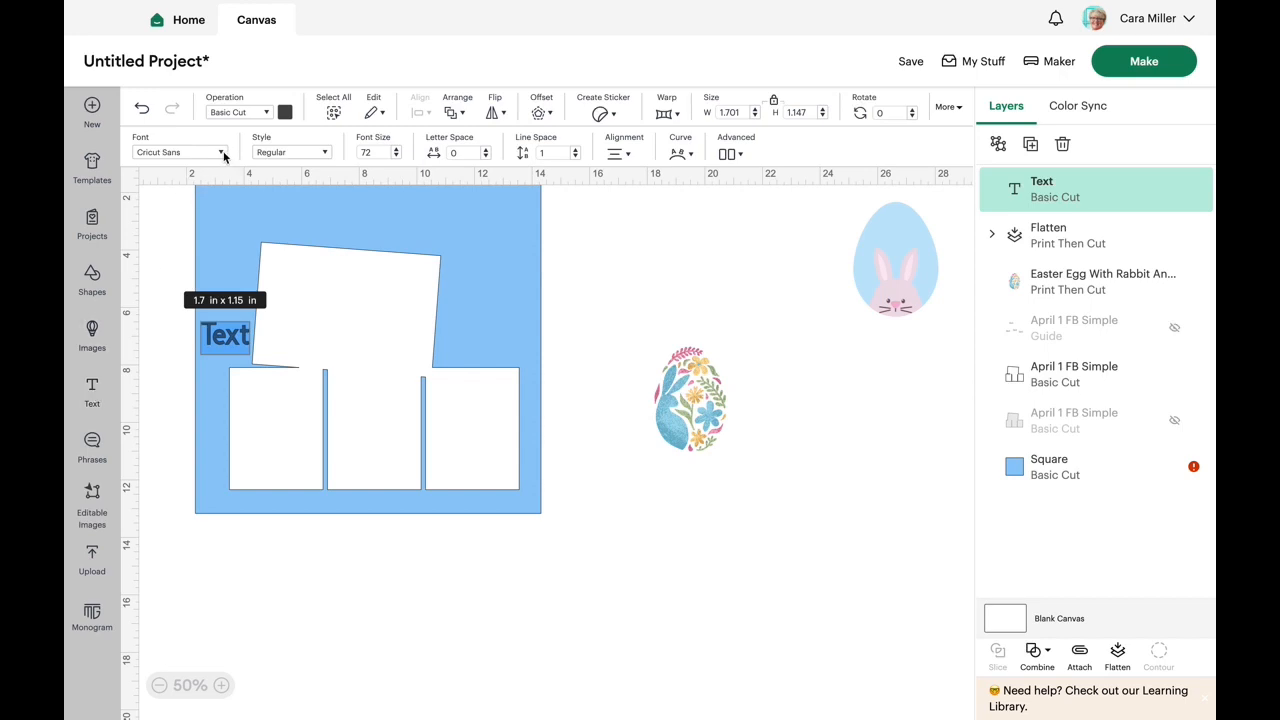
{"action": "left_click", "coordinate": [218, 343]}
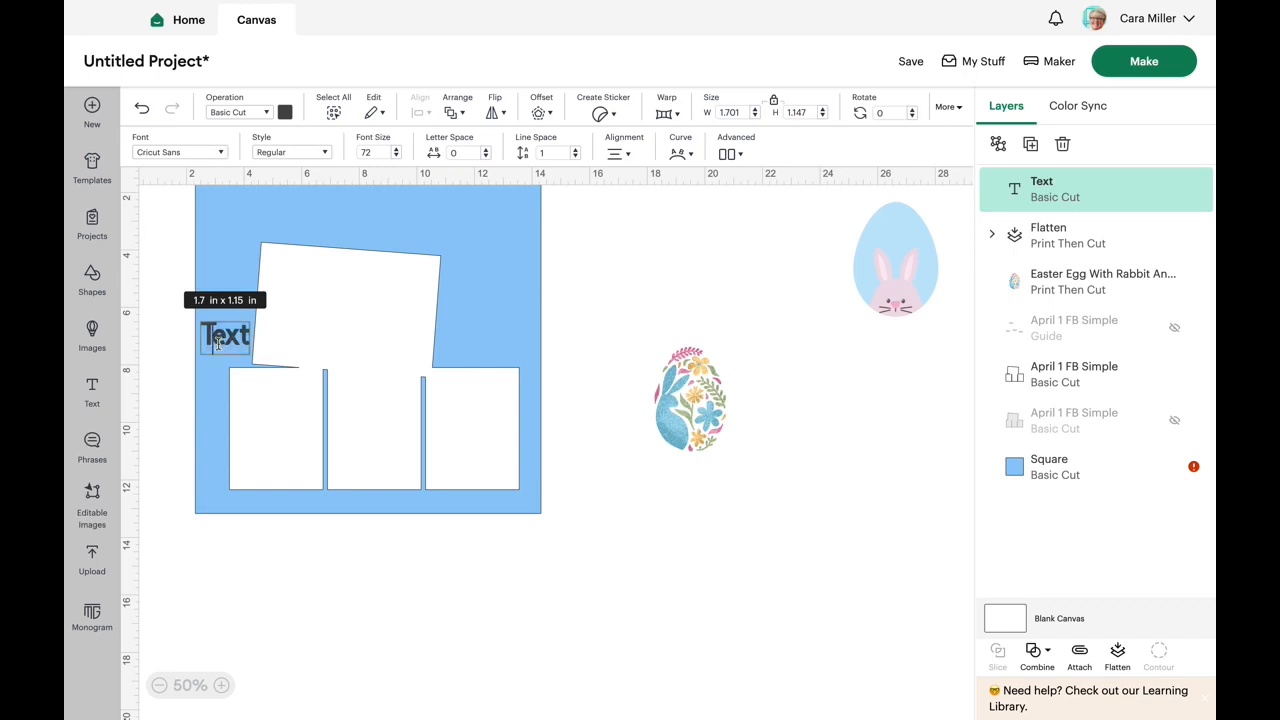
{"action": "key", "text": "Right"}
{"action": "key", "text": "Right"}
{"action": "key", "text": "Right"}
{"action": "key", "text": "BackSpace"}
{"action": "key", "text": "BackSpace"}
{"action": "key", "text": "BackSpace"}
{"action": "key", "text": "BackSpace"}
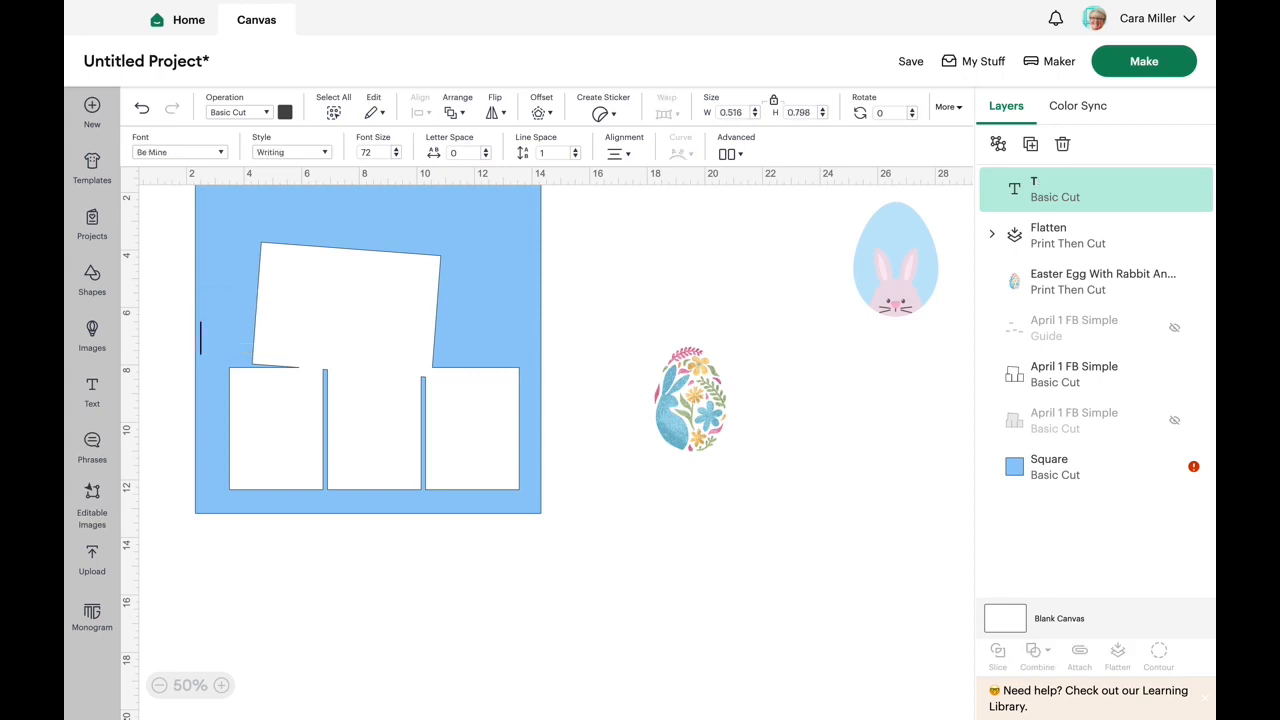
{"action": "type", "text": "Easter"}
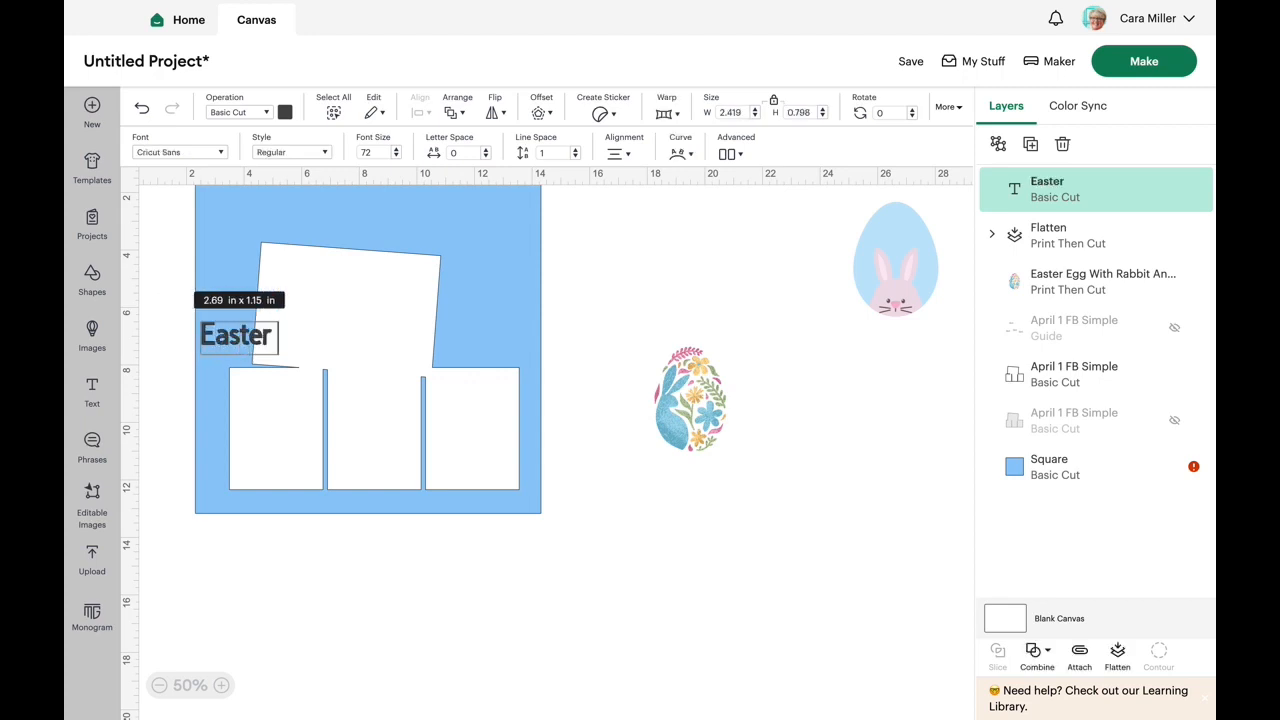
{"action": "type", "text": " 2024"}
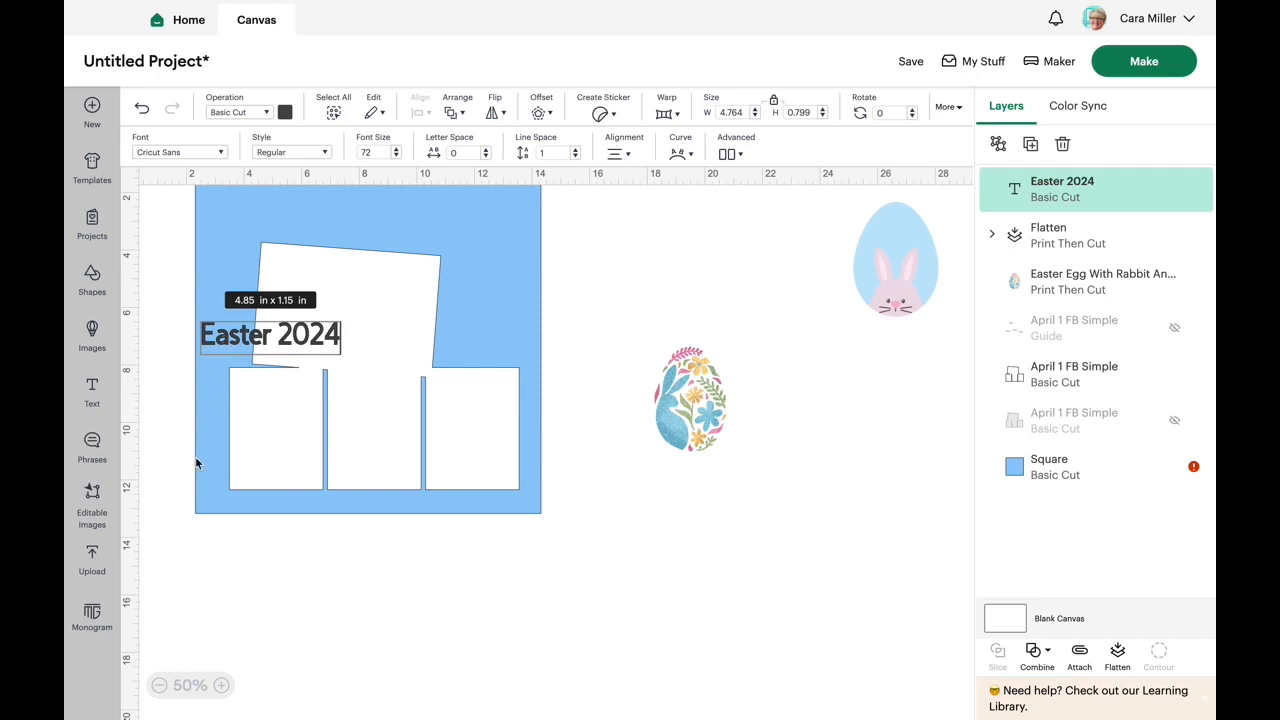
- Extend the title text to "Easter 2024" and move it off the page to just above the floral rabbit egg
{"action": "left_click", "coordinate": [268, 606]}
{"action": "left_click_drag", "start_coordinate": [255, 344], "coordinate": [679, 337]}
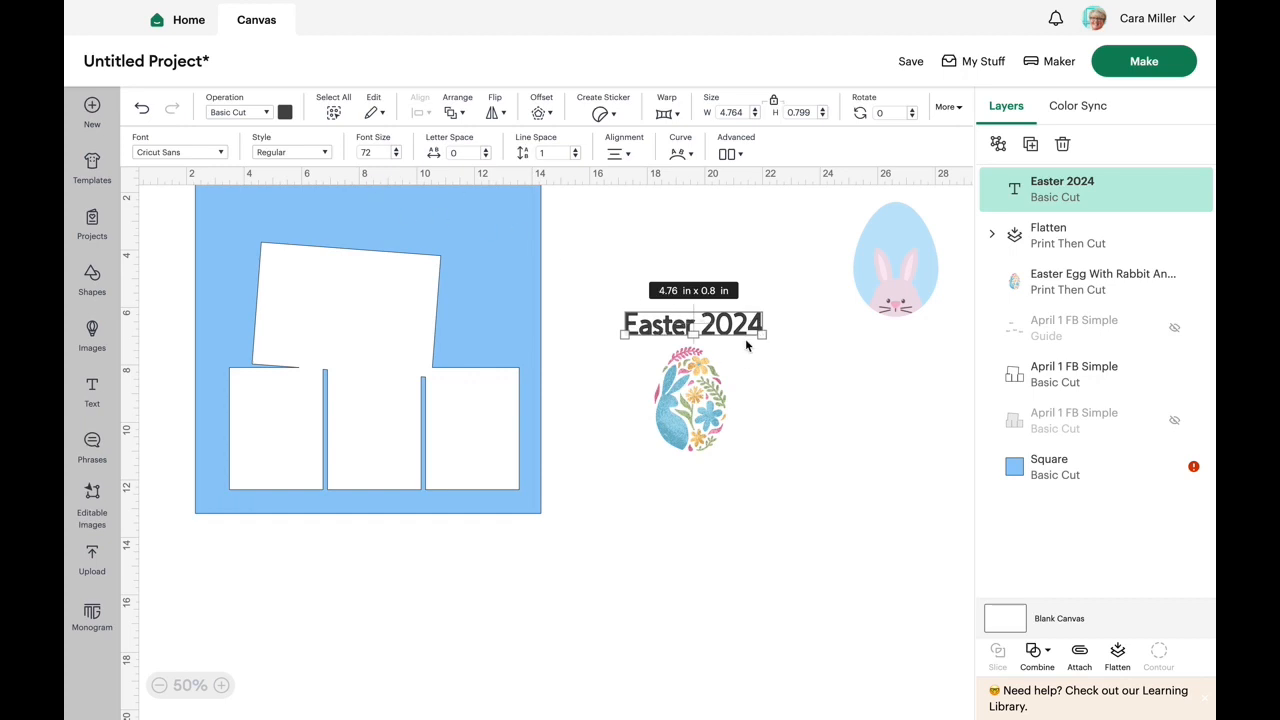
- Try pink on the "Easter 2024" text, and settle on light purple as its material colour
{"action": "left_click", "coordinate": [285, 113]}
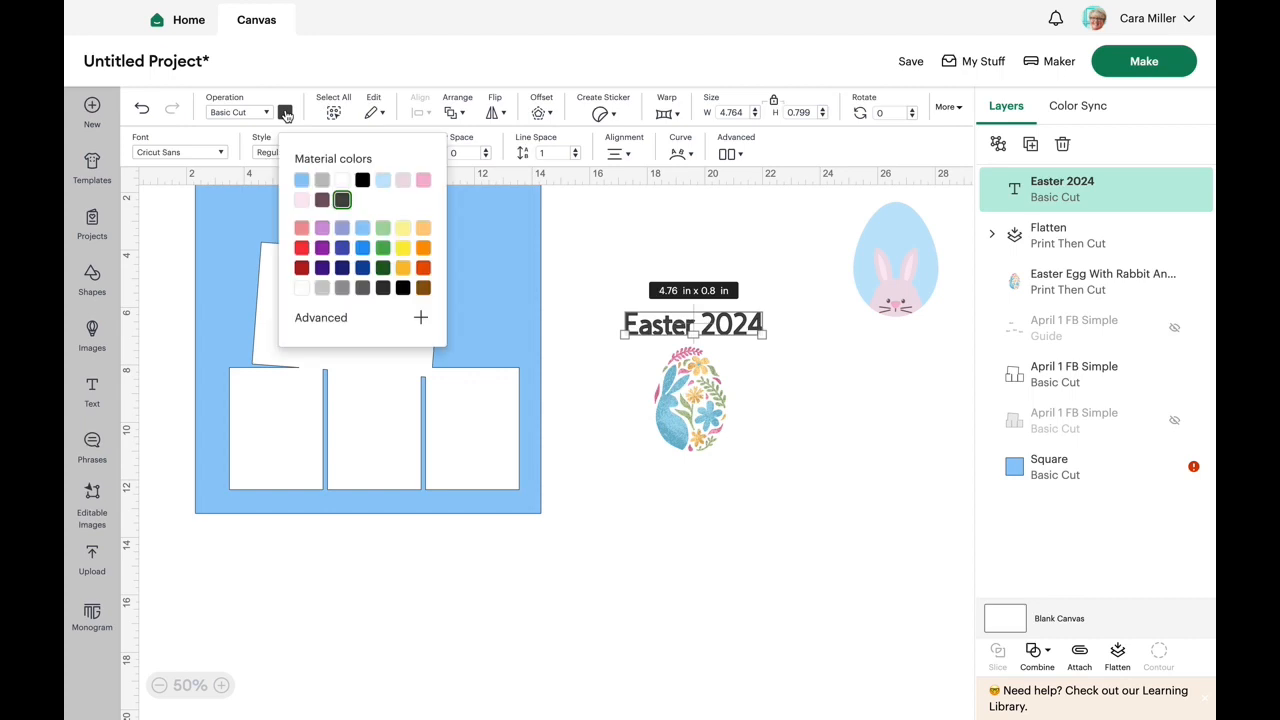
{"action": "left_click", "coordinate": [423, 182]}
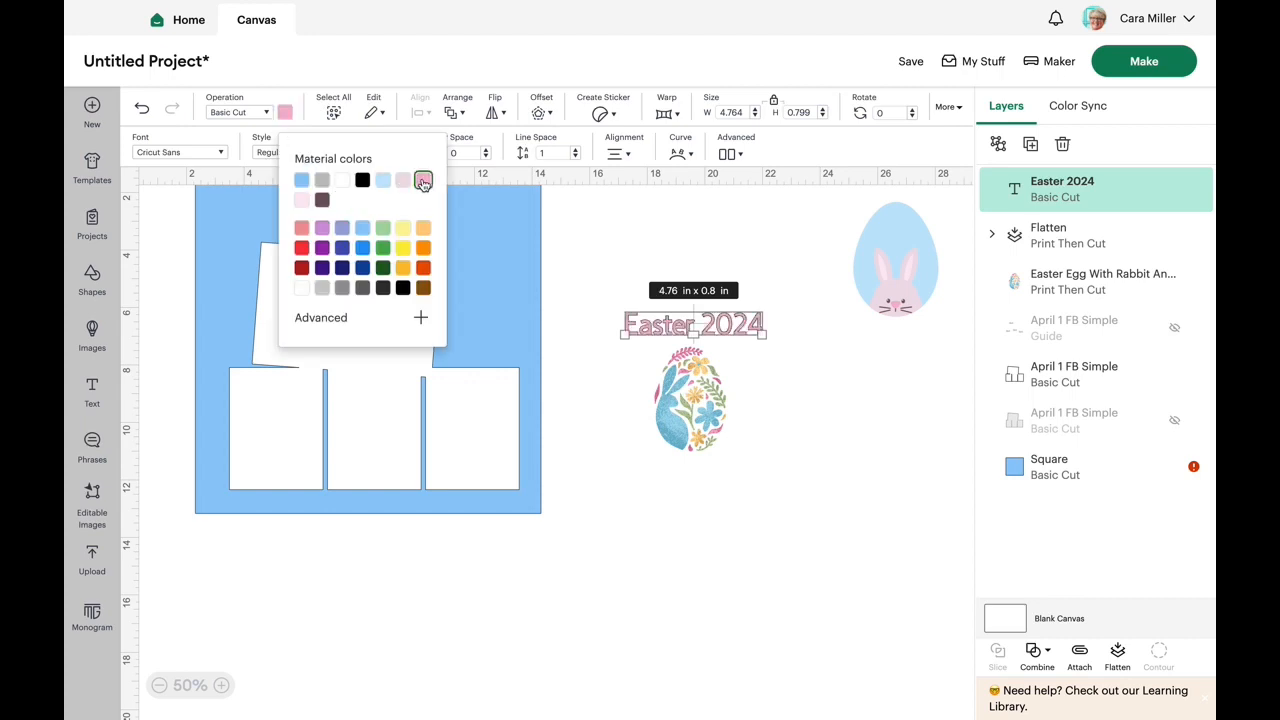
{"action": "left_click", "coordinate": [321, 229]}
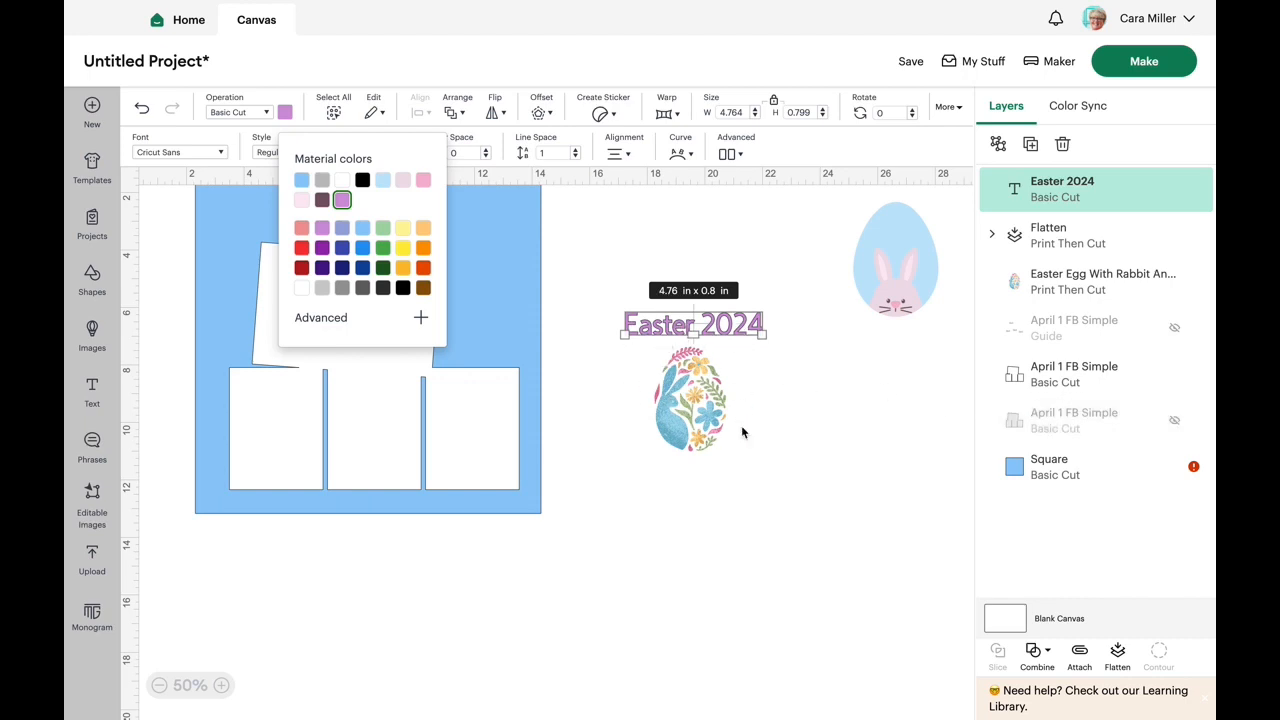
{"action": "left_click", "coordinate": [815, 372]}
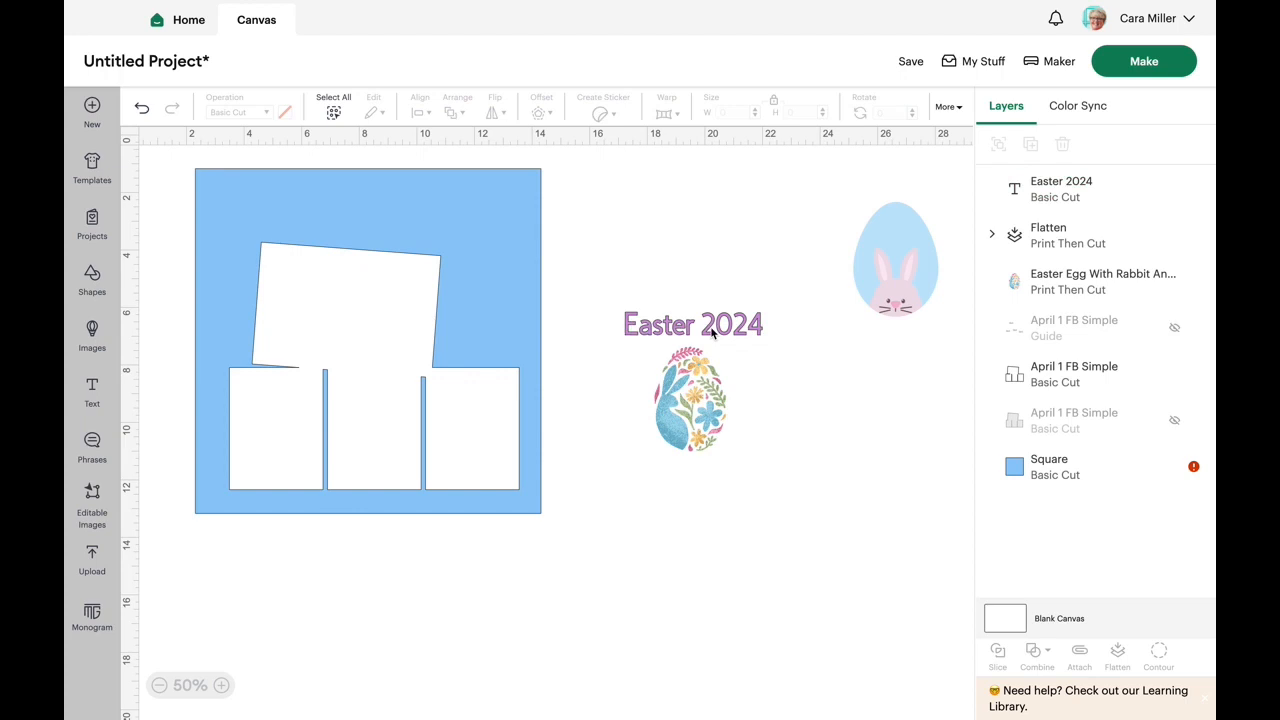
- Curve the "Easter 2024" text upward into an arch over the floral rabbit egg with a curve value of 71
{"action": "left_click", "coordinate": [712, 333]}
{"action": "left_click", "coordinate": [681, 156]}
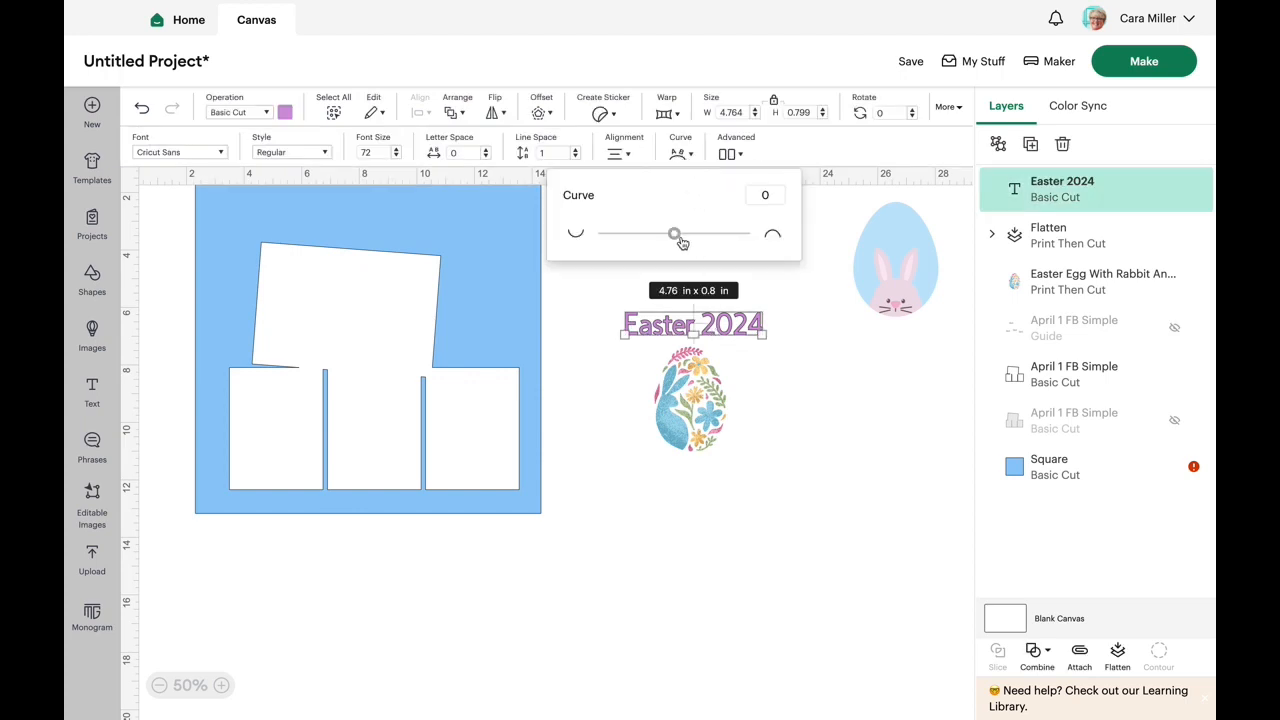
{"action": "left_click_drag", "start_coordinate": [674, 233], "coordinate": [727, 246]}
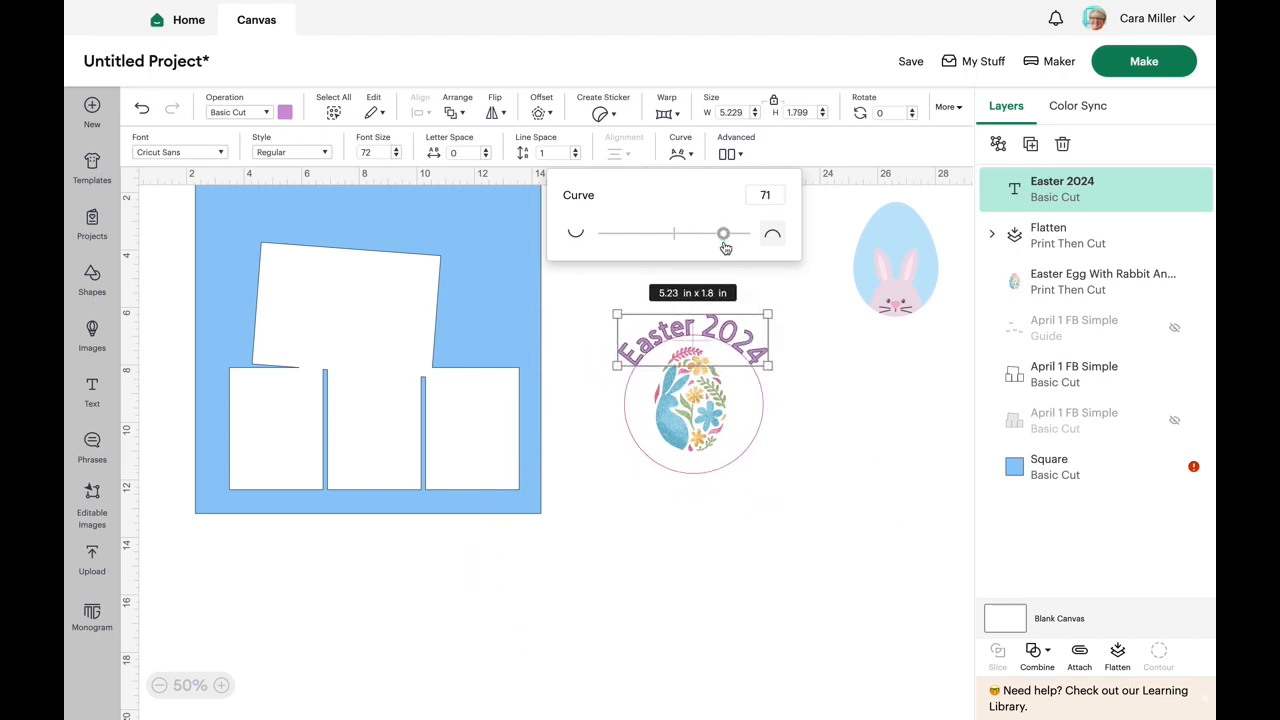
{"action": "left_click", "coordinate": [789, 359]}
- Scale the curved text down to about 4.12 in wide and nudge the floral rabbit egg underneath its arch
{"action": "left_click", "coordinate": [766, 365]}
{"action": "left_click_drag", "start_coordinate": [769, 367], "coordinate": [739, 349]}
{"action": "left_click_drag", "start_coordinate": [711, 408], "coordinate": [704, 400]}
{"action": "left_click", "coordinate": [840, 386]}
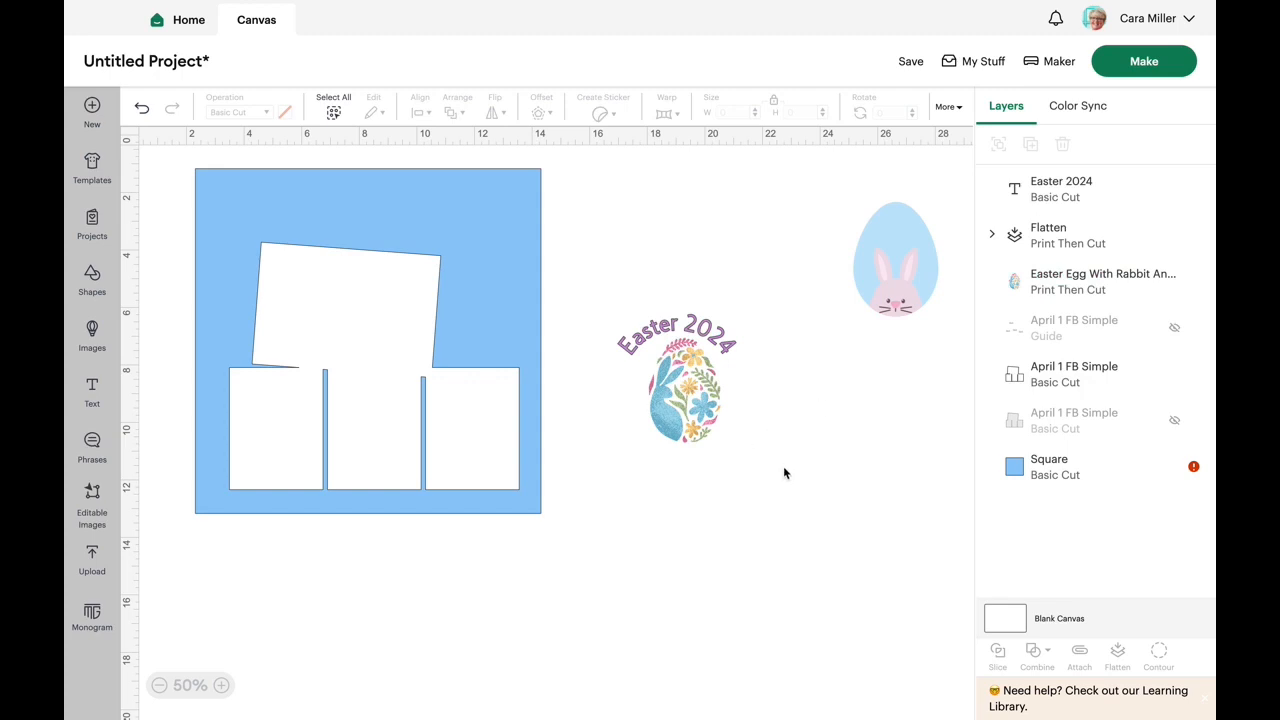
- Select the curved text together with the floral rabbit egg and center them horizontally on each other
{"action": "left_click_drag", "start_coordinate": [788, 471], "coordinate": [572, 266]}
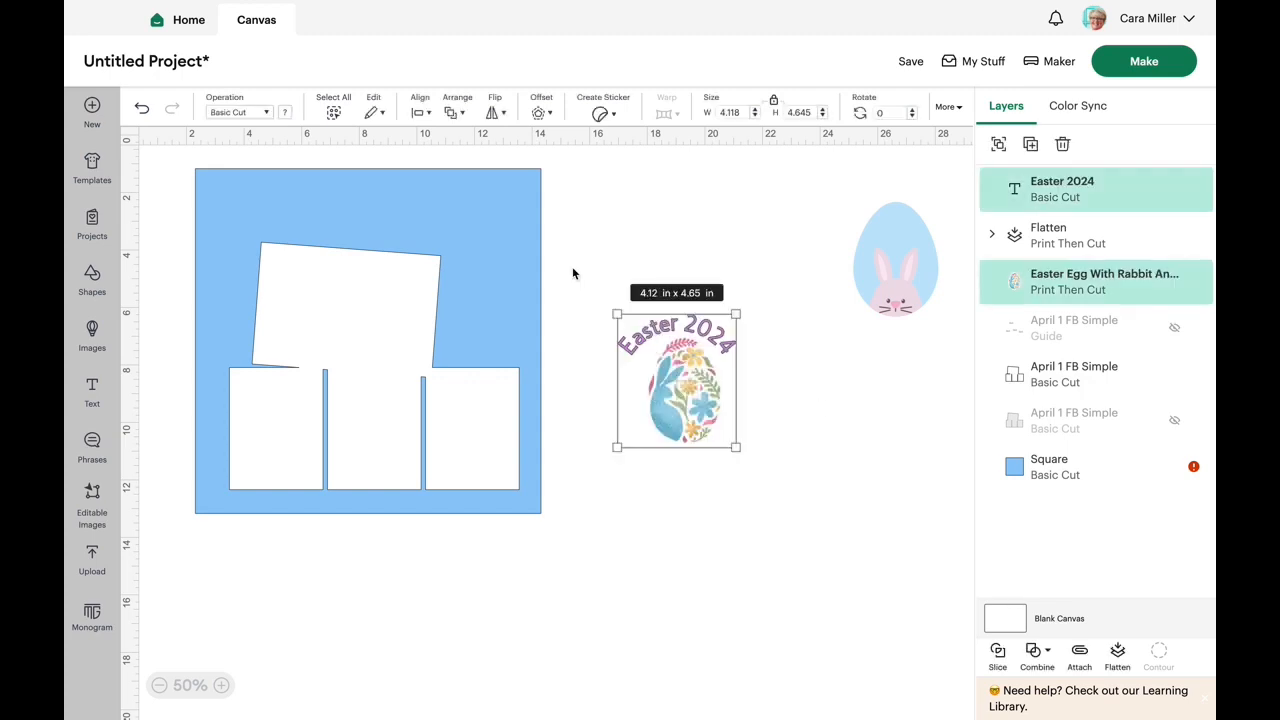
{"action": "left_click", "coordinate": [427, 112]}
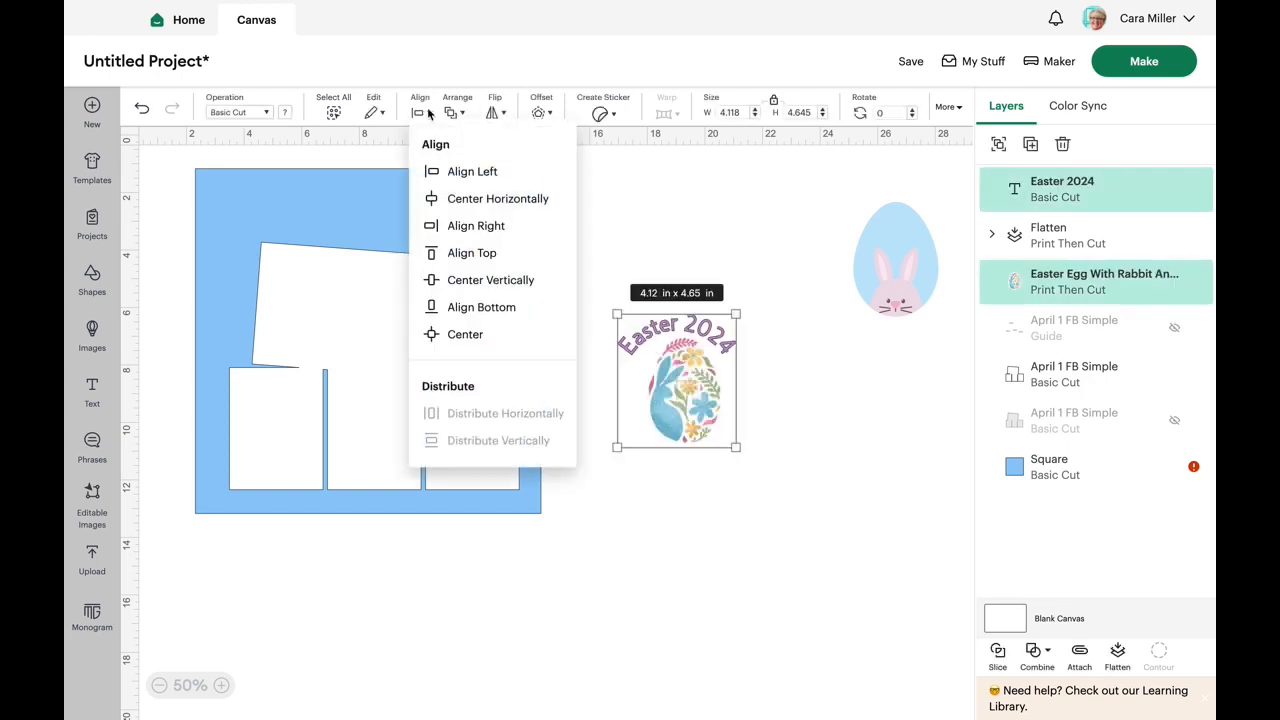
{"action": "left_click", "coordinate": [487, 200]}
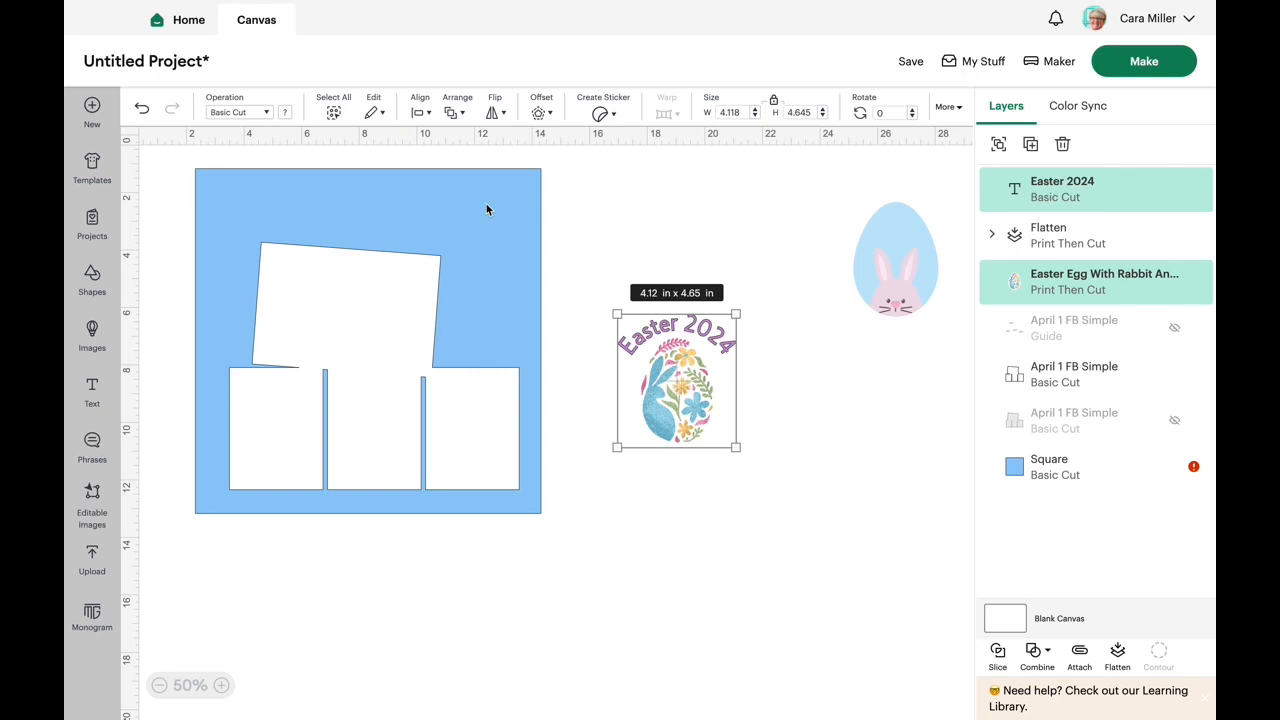
{"action": "left_click", "coordinate": [816, 367]}
- Flatten the "Easter 2024" text and the floral rabbit egg into one Print Then Cut image
{"action": "left_click", "coordinate": [723, 345]}
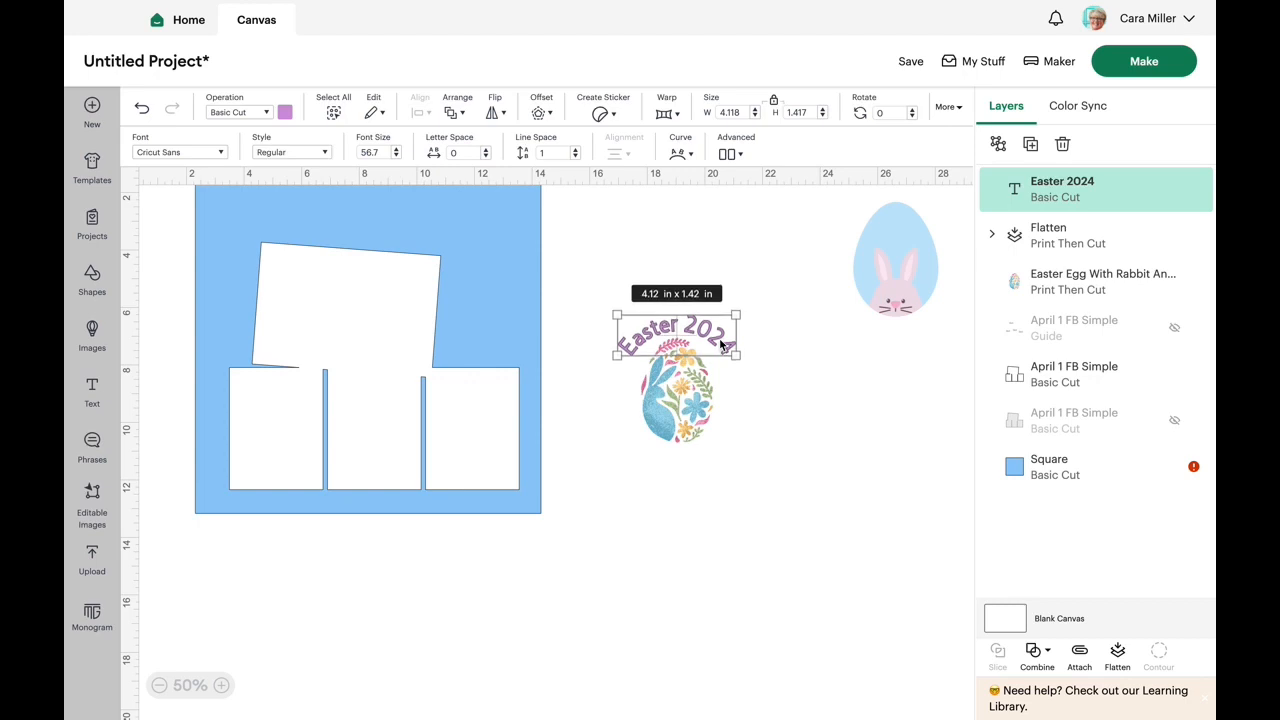
{"action": "left_click", "coordinate": [738, 440]}
{"action": "left_click_drag", "start_coordinate": [725, 451], "coordinate": [603, 290]}
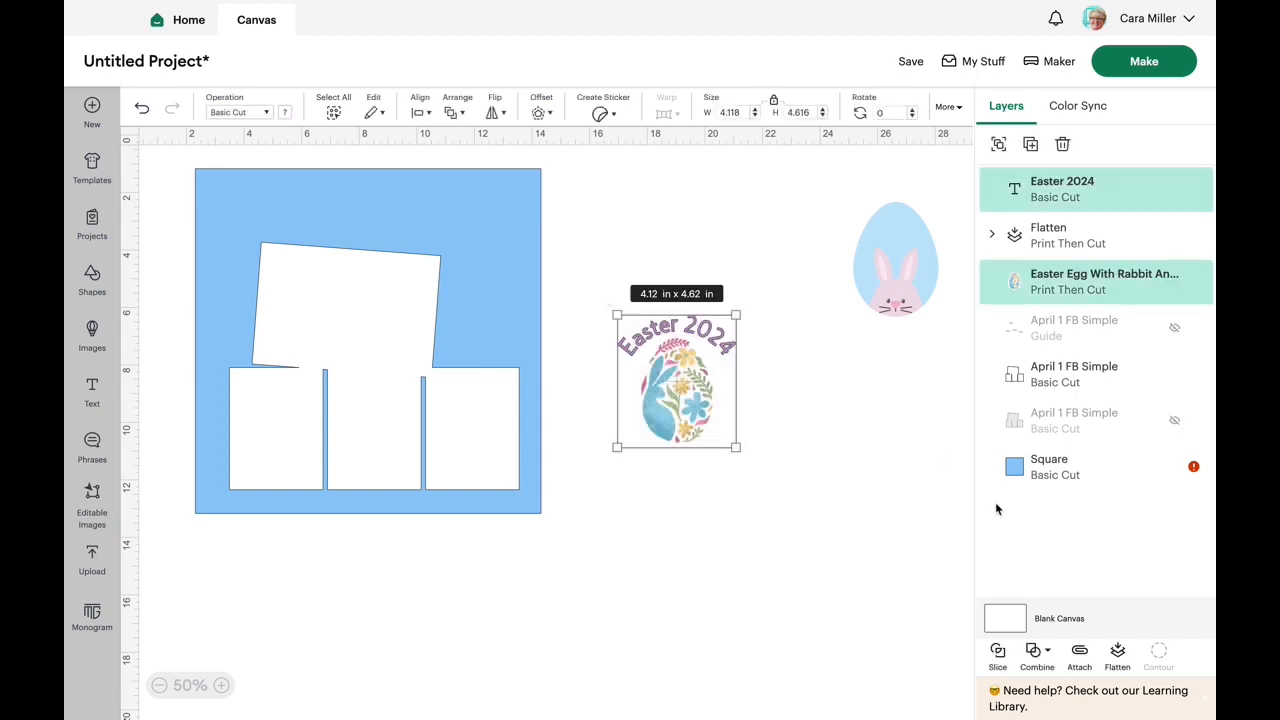
{"action": "left_click", "coordinate": [1120, 654]}
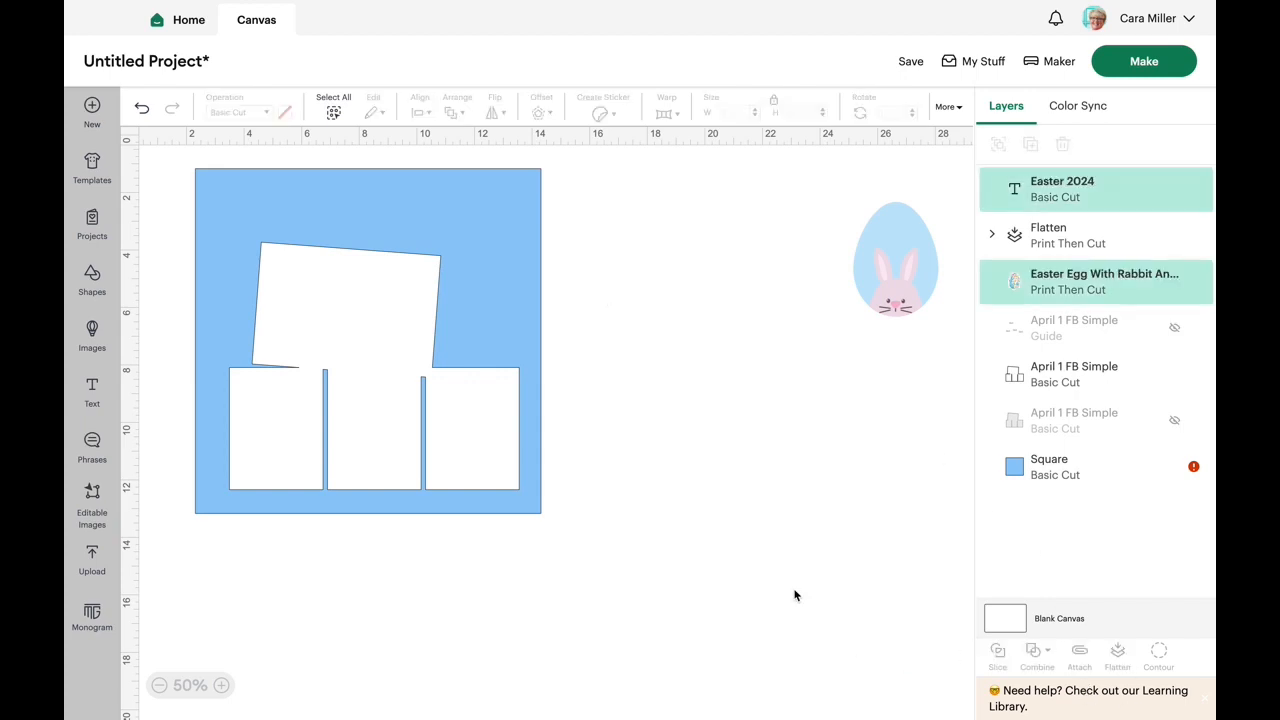
{"action": "left_click", "coordinate": [749, 524]}
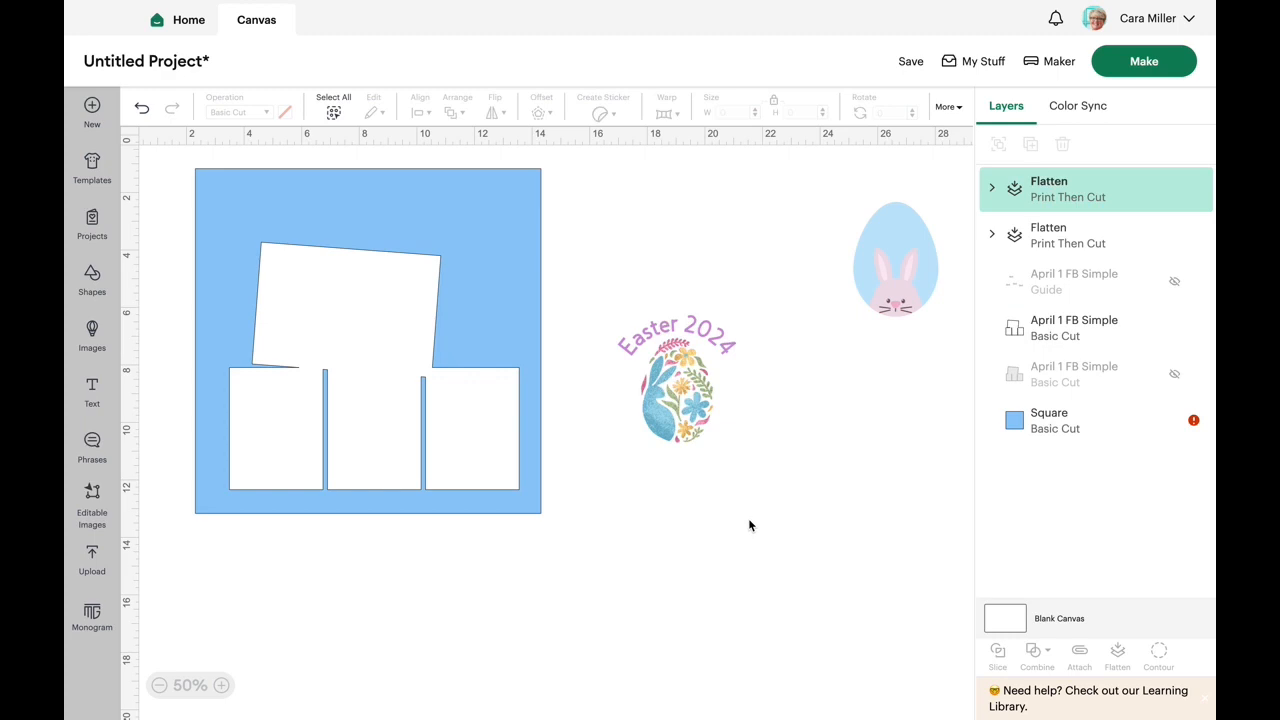
- Try the flattened "Easter 2024" egg in the gap beside the tilted photo block and move it back off the page
{"action": "left_click", "coordinate": [907, 241]}
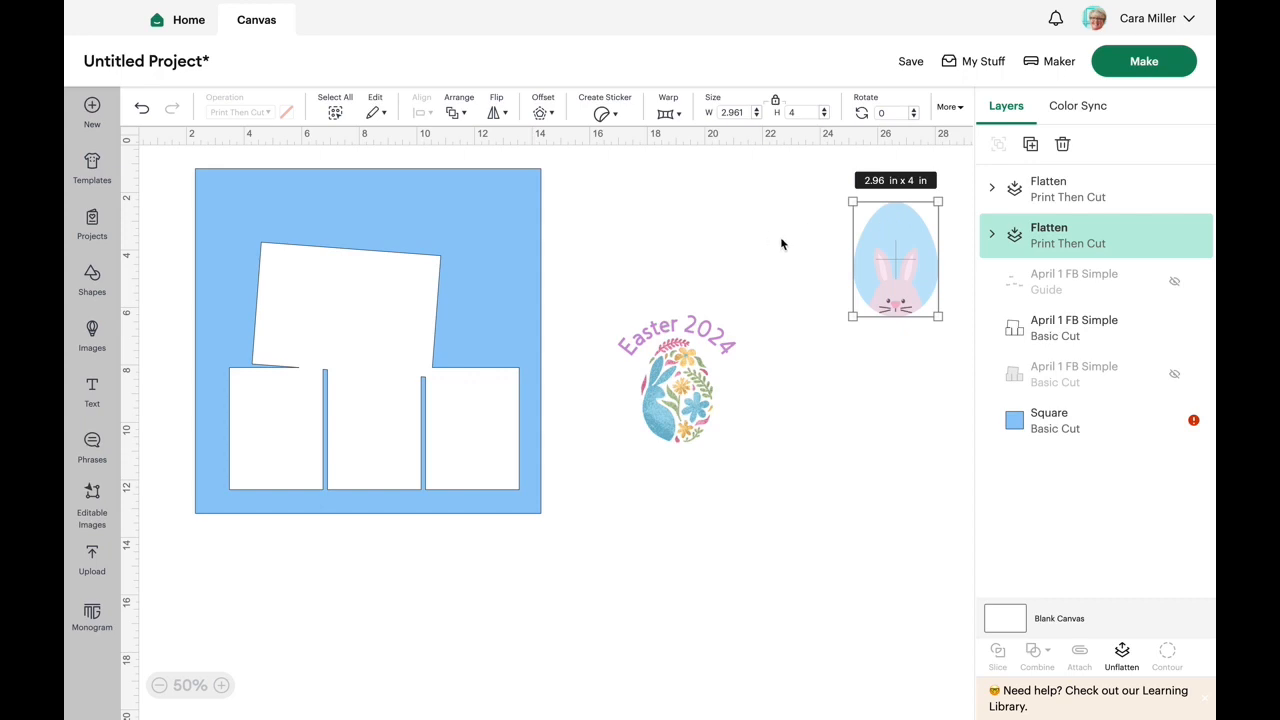
{"action": "left_click", "coordinate": [738, 434]}
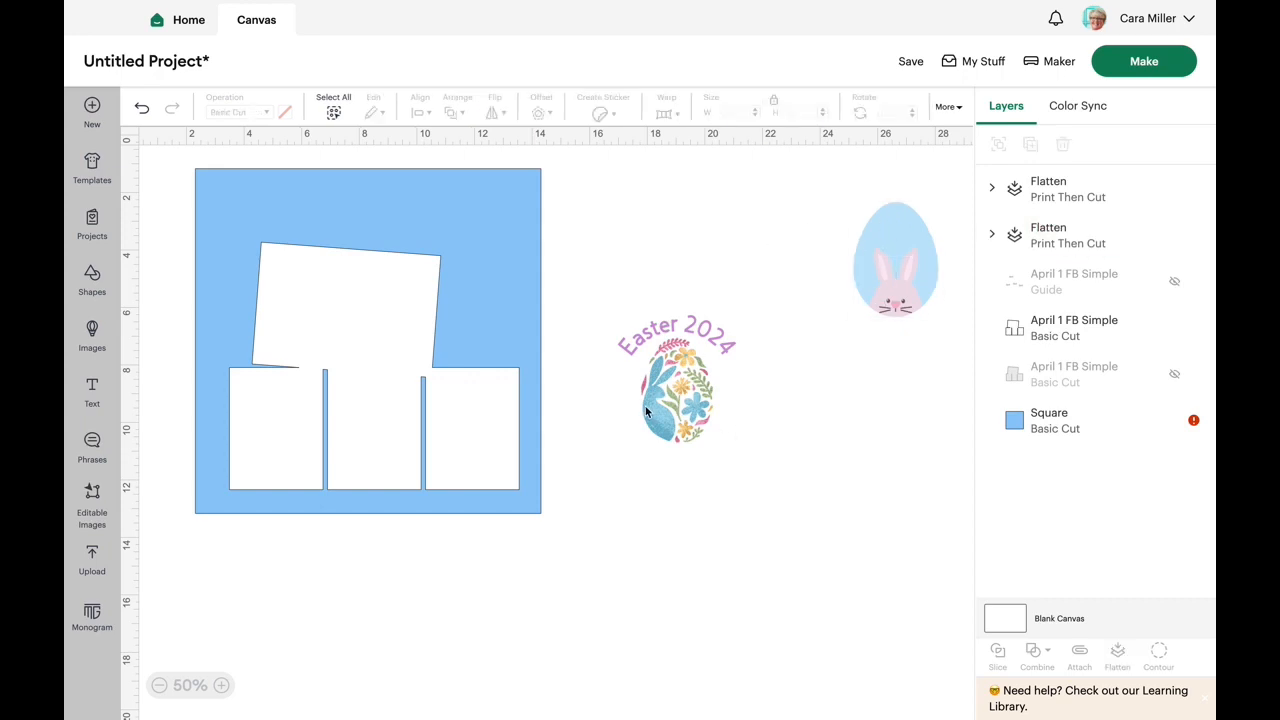
{"action": "left_click", "coordinate": [671, 404]}
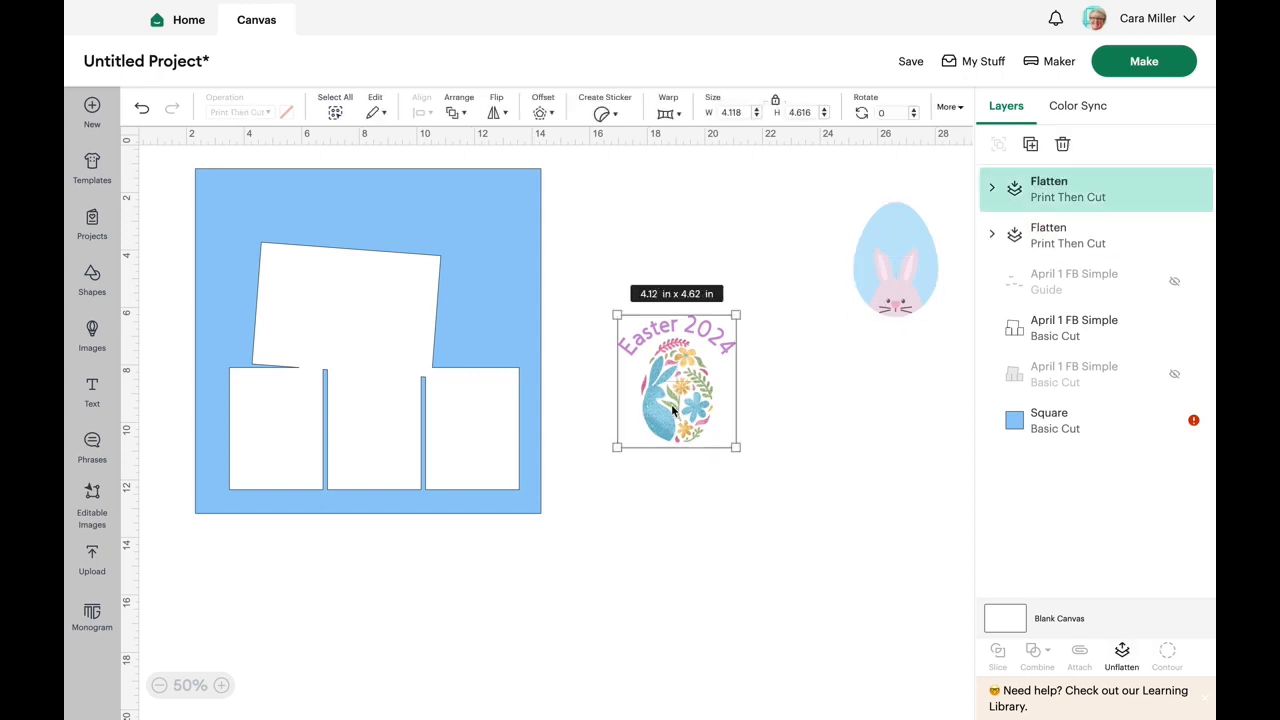
{"action": "left_click_drag", "start_coordinate": [672, 410], "coordinate": [476, 323]}
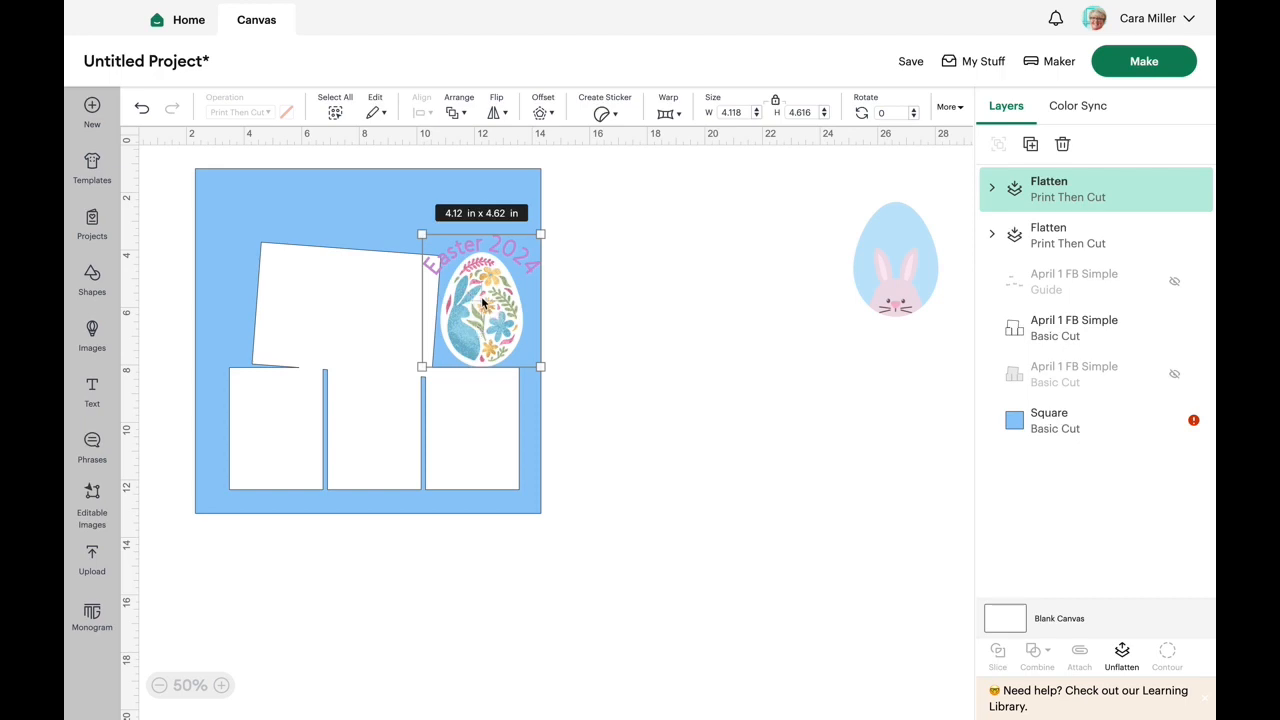
{"action": "left_click_drag", "start_coordinate": [482, 302], "coordinate": [668, 311]}
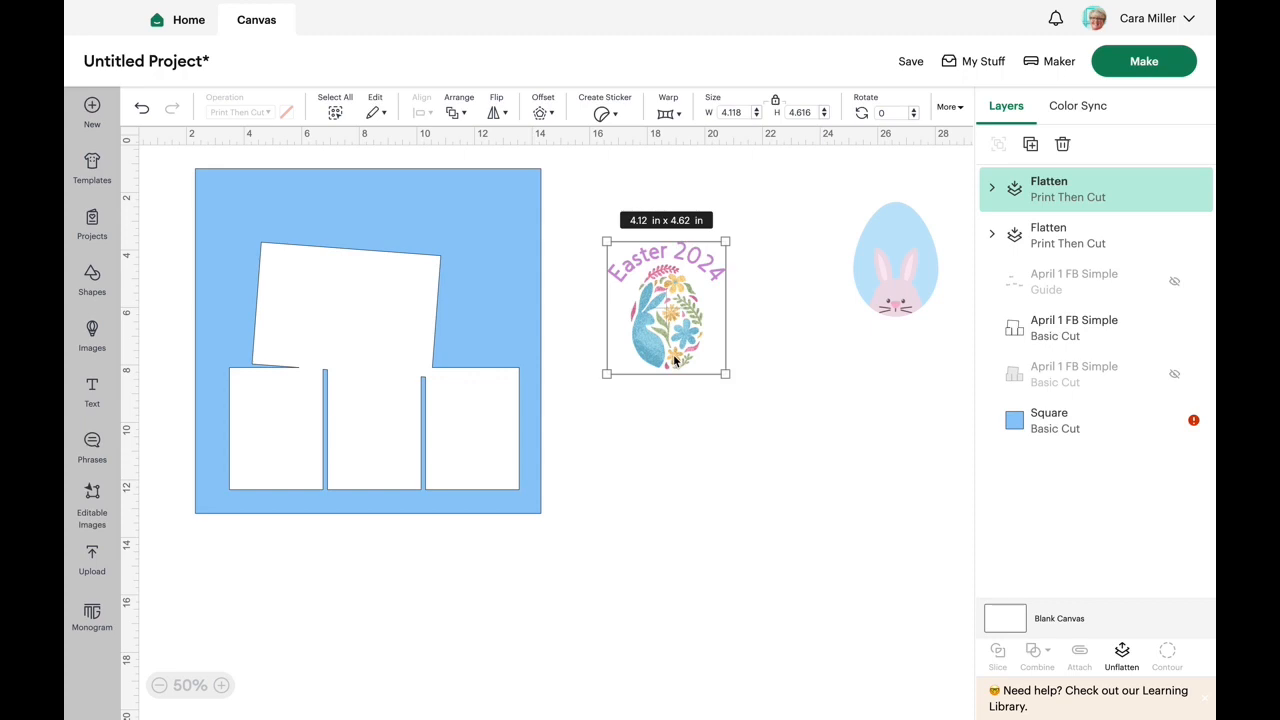
- Move the "Easter 2024" egg farther from the page and apply a 0.139 in welded offset with rounded corners around it
{"action": "left_click", "coordinate": [542, 114]}
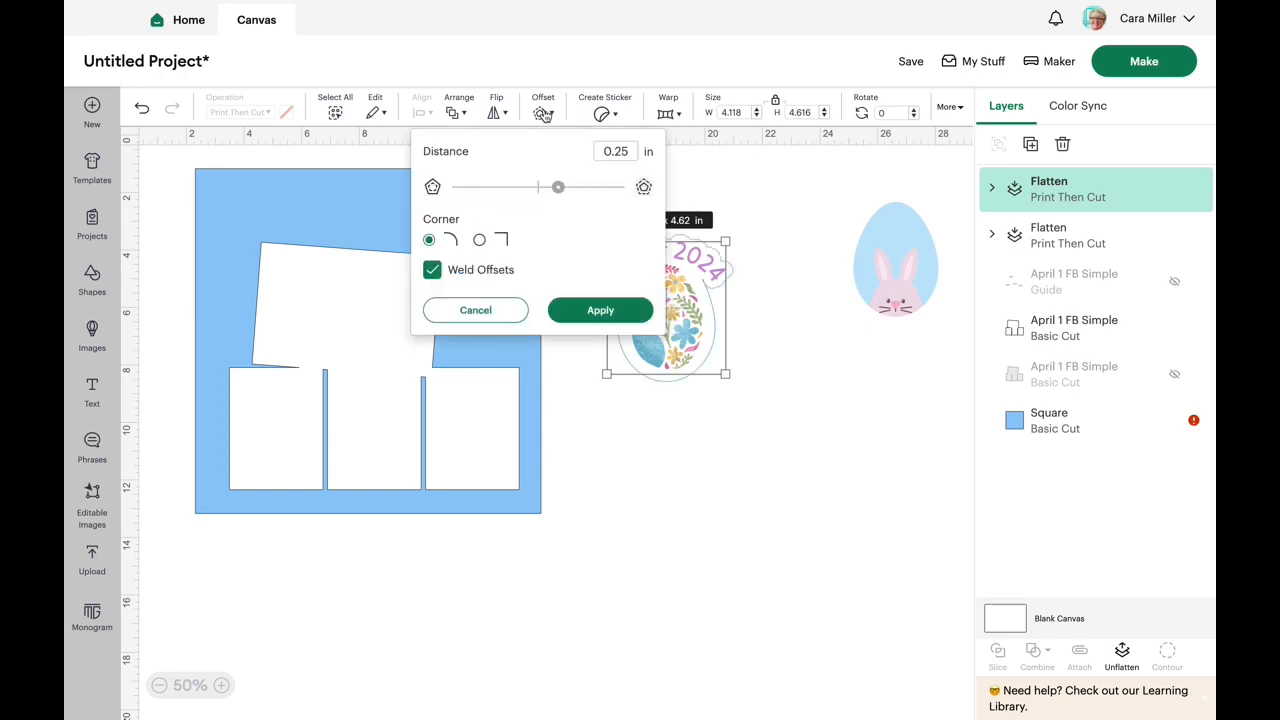
{"action": "left_click", "coordinate": [657, 476]}
{"action": "left_click_drag", "start_coordinate": [679, 311], "coordinate": [818, 418]}
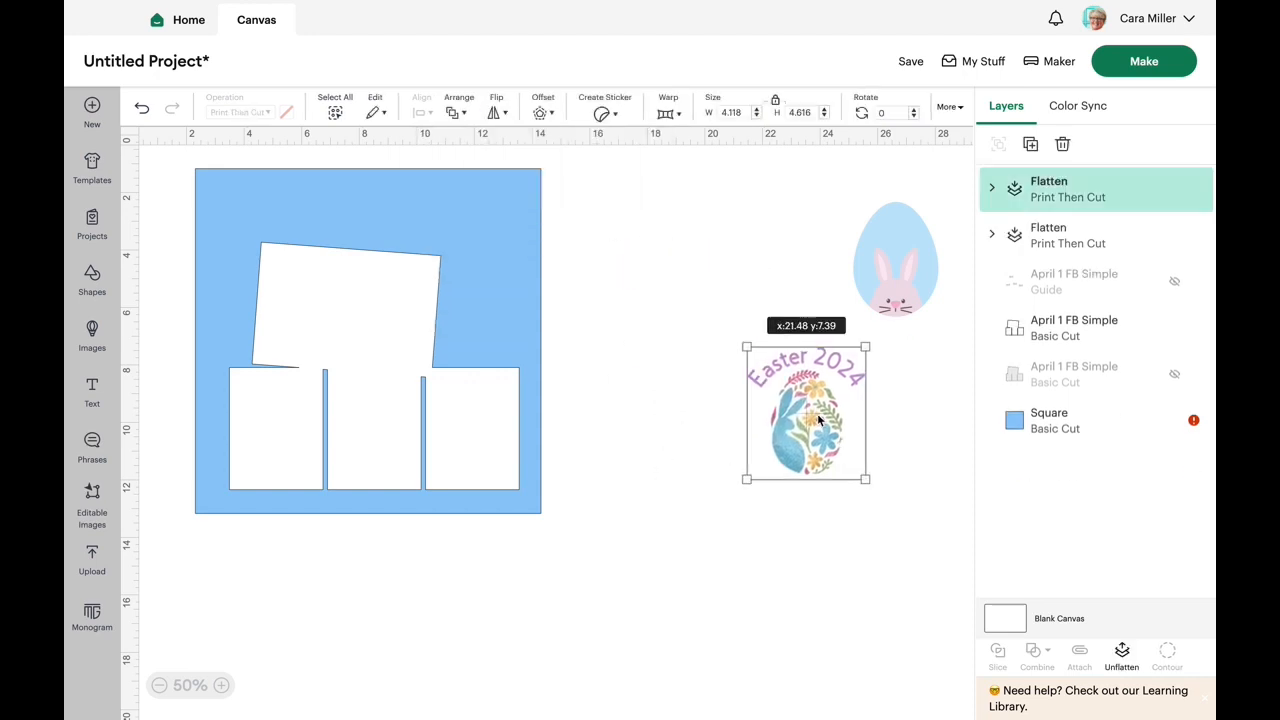
{"action": "left_click", "coordinate": [545, 113]}
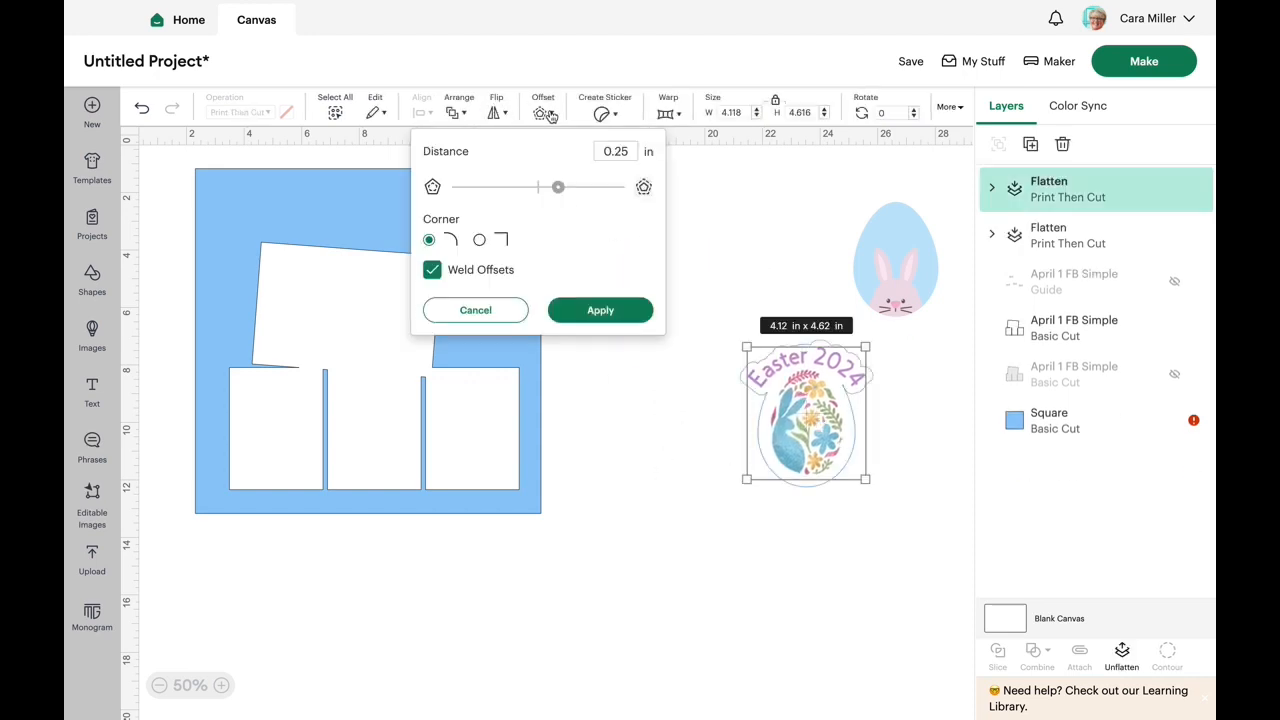
{"action": "left_click_drag", "start_coordinate": [558, 193], "coordinate": [550, 194]}
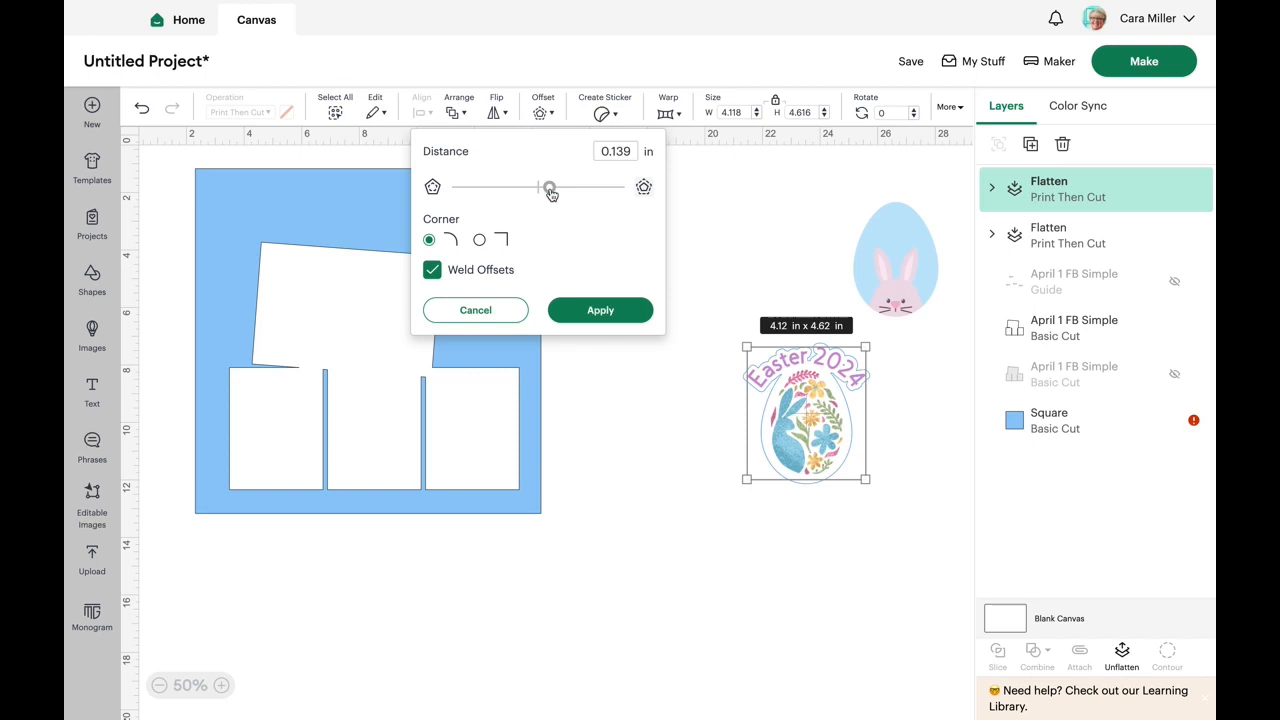
{"action": "left_click", "coordinate": [604, 312]}
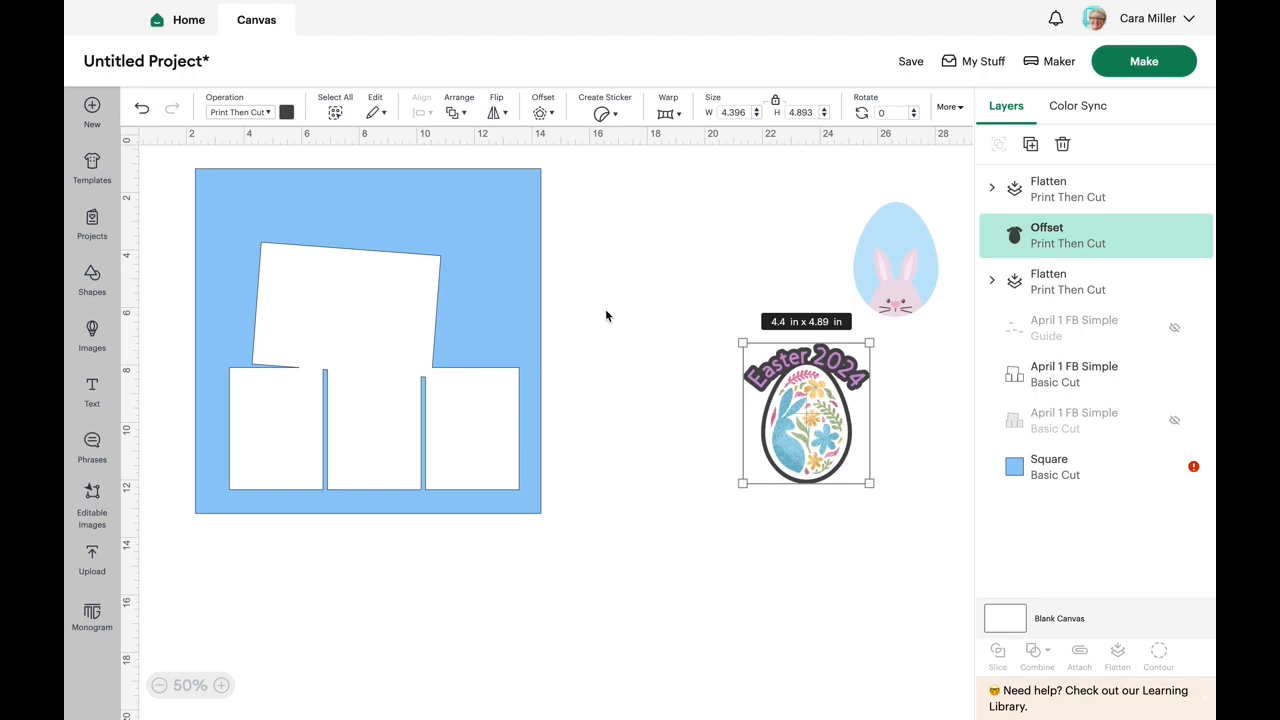
- Change the colour of the offset behind the "Easter 2024" egg to white
{"action": "left_click", "coordinate": [286, 113]}
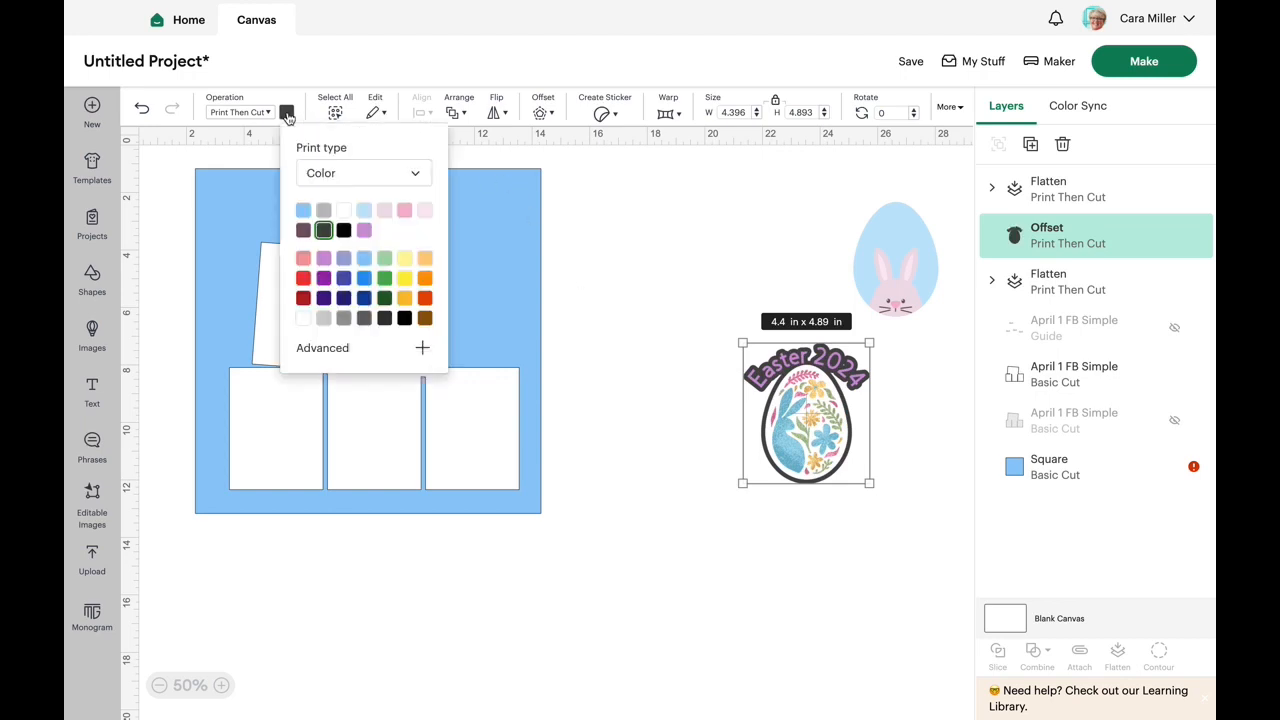
{"action": "left_click", "coordinate": [345, 213]}
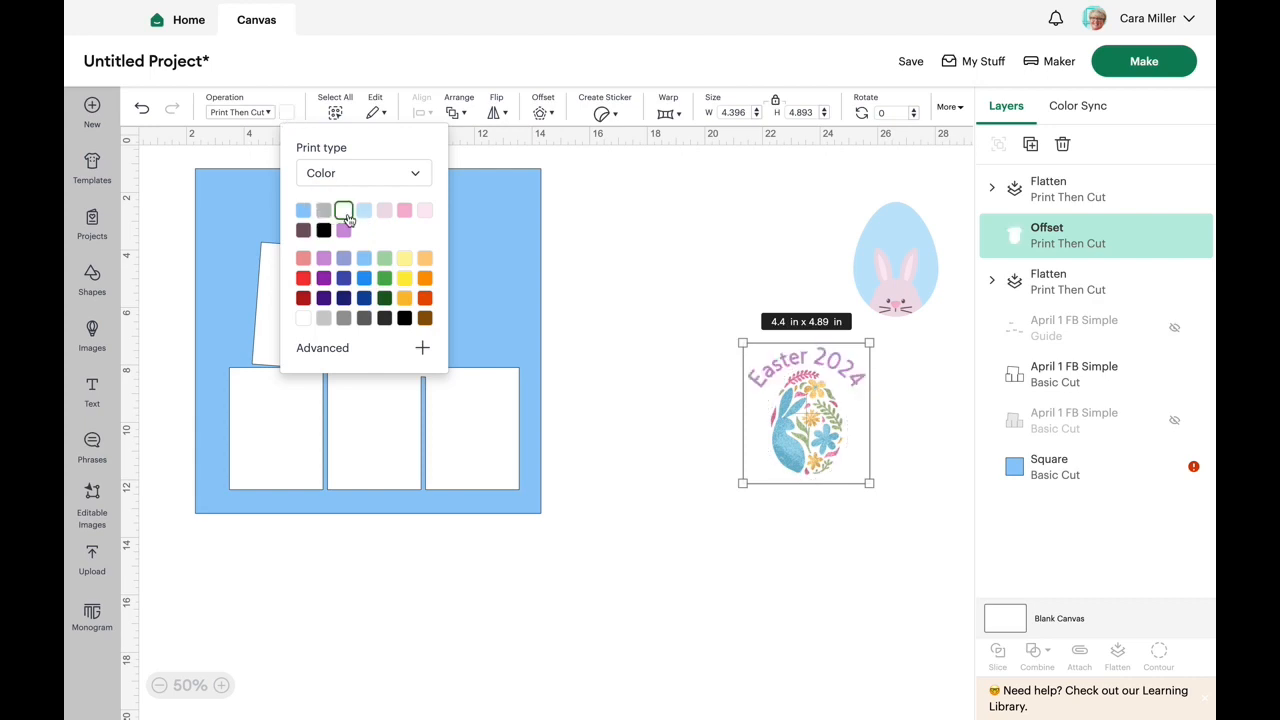
{"action": "left_click", "coordinate": [620, 430]}
- Flatten the "Easter 2024" egg with its white offset and move the combined image close beside the page's upper part
{"action": "left_click_drag", "start_coordinate": [913, 510], "coordinate": [725, 329]}
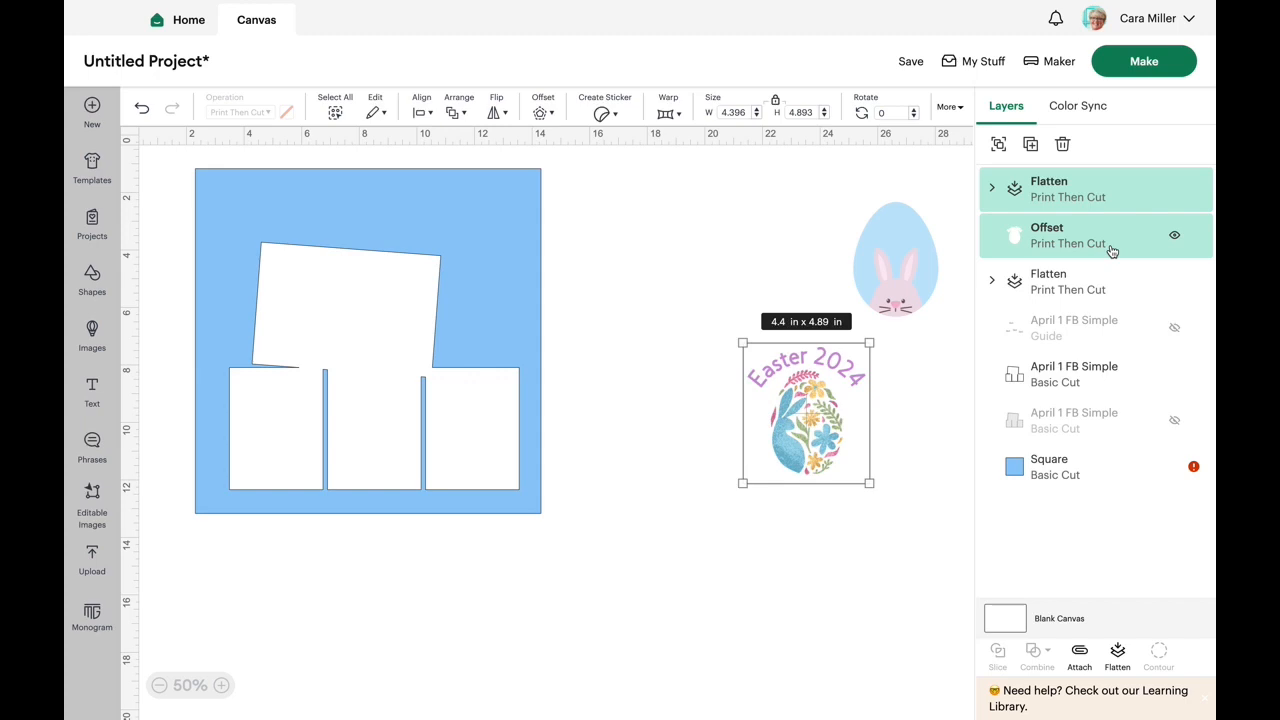
{"action": "left_click", "coordinate": [1118, 655]}
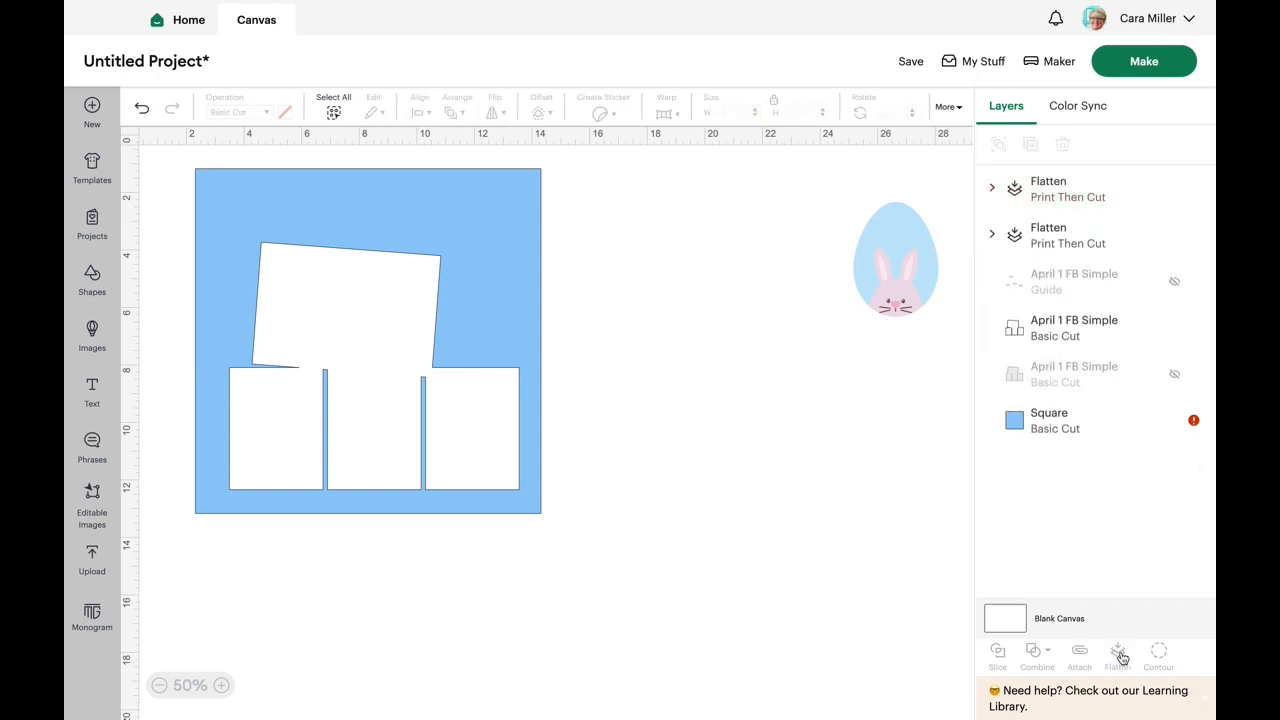
{"action": "left_click_drag", "start_coordinate": [813, 447], "coordinate": [649, 293]}
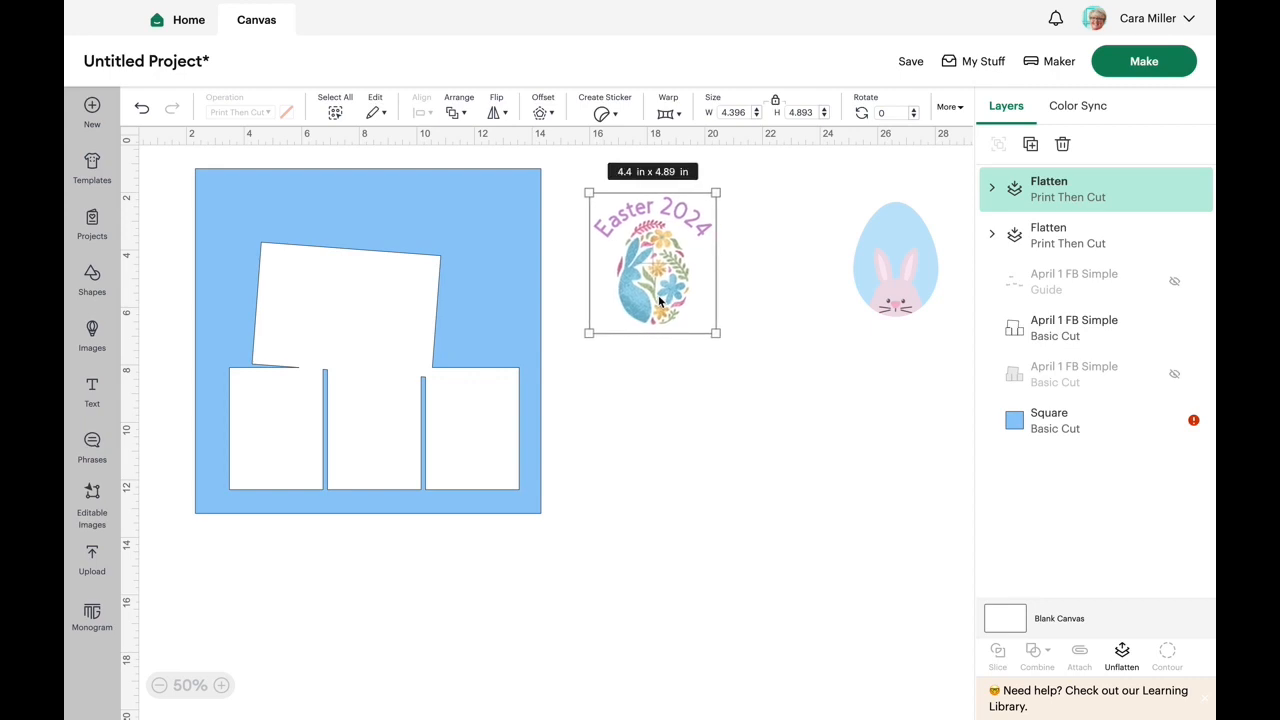
- Delete the pink bunny egg and move the blue 12 x 12 in square away from the photo block cut-out
{"action": "left_click", "coordinate": [867, 277]}
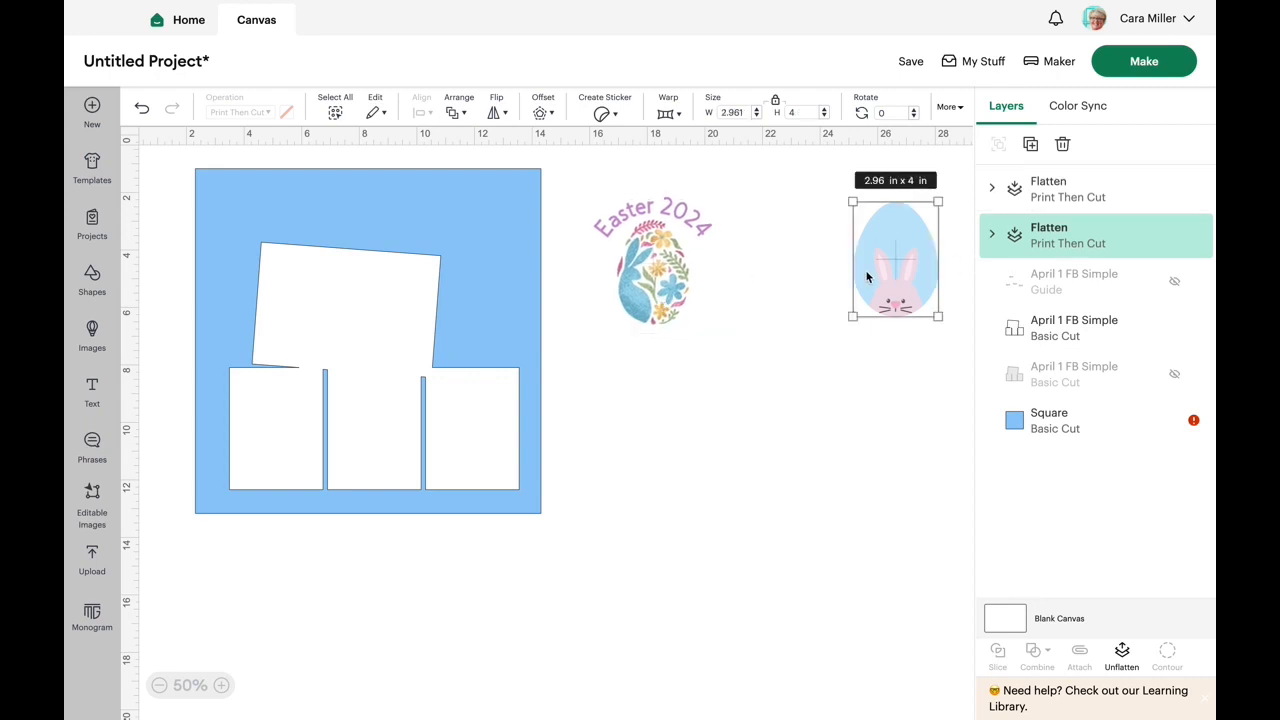
{"action": "key", "text": "Delete"}
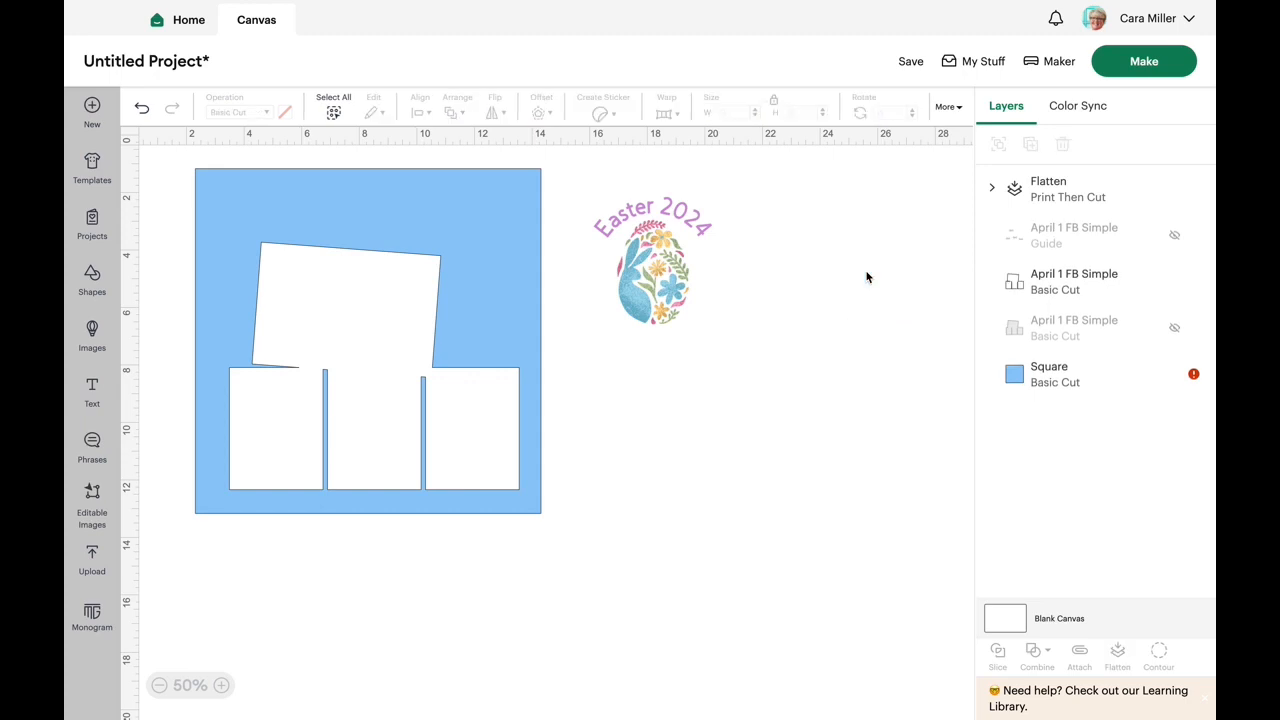
{"action": "left_click", "coordinate": [657, 258]}
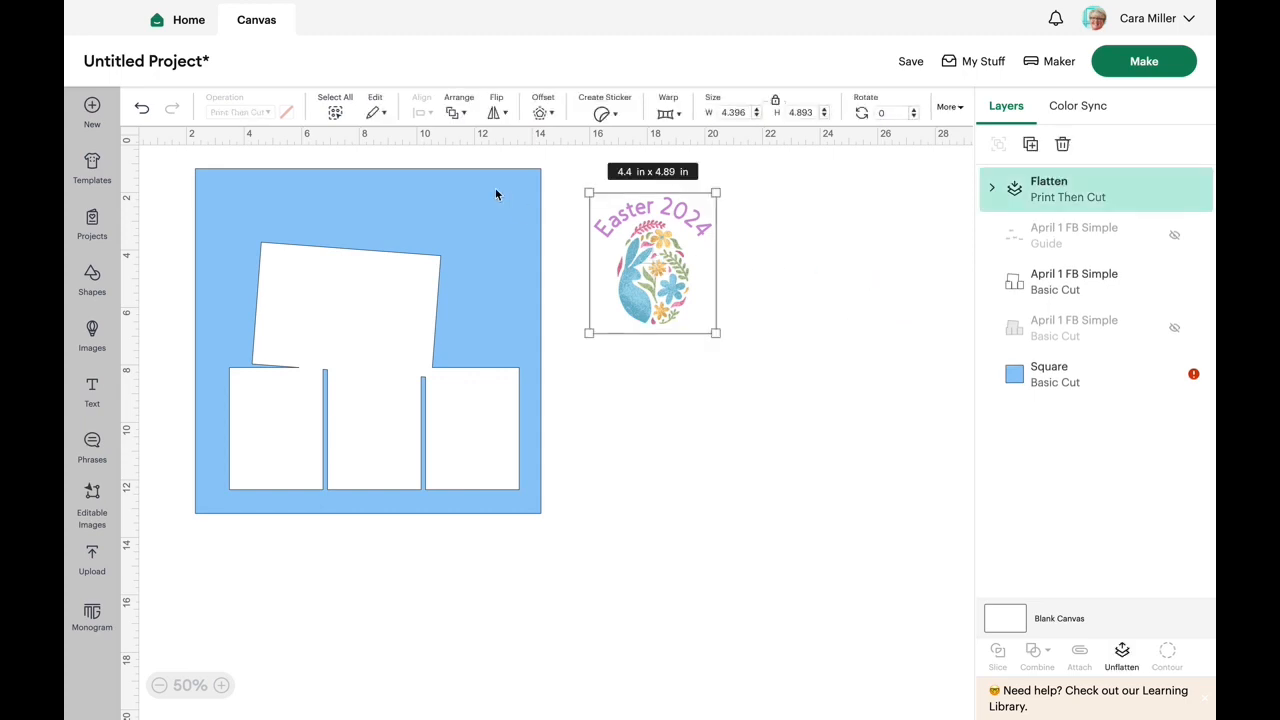
{"action": "left_click_drag", "start_coordinate": [482, 192], "coordinate": [918, 456]}
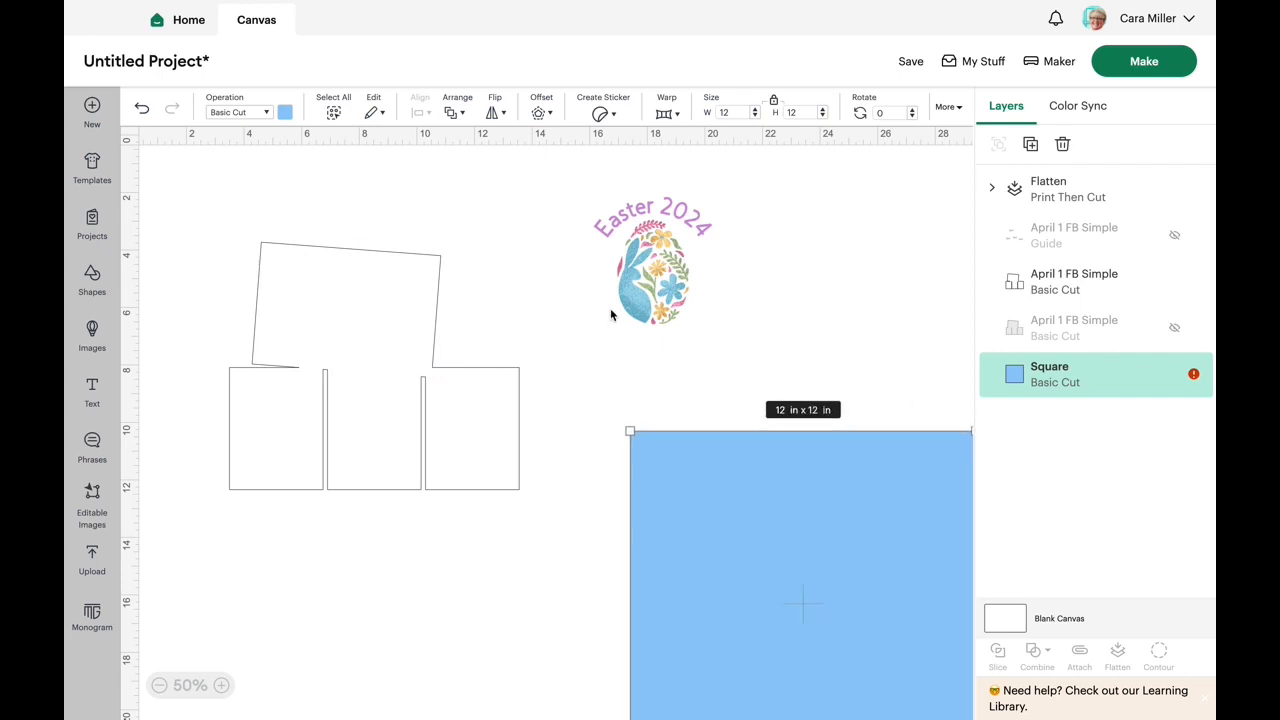
- Overlap the "Easter 2024" egg with the photo block's upper right corner, then show the hidden grey April 1 FB Simple layer and move it clear
{"action": "left_click_drag", "start_coordinate": [660, 283], "coordinate": [496, 317]}
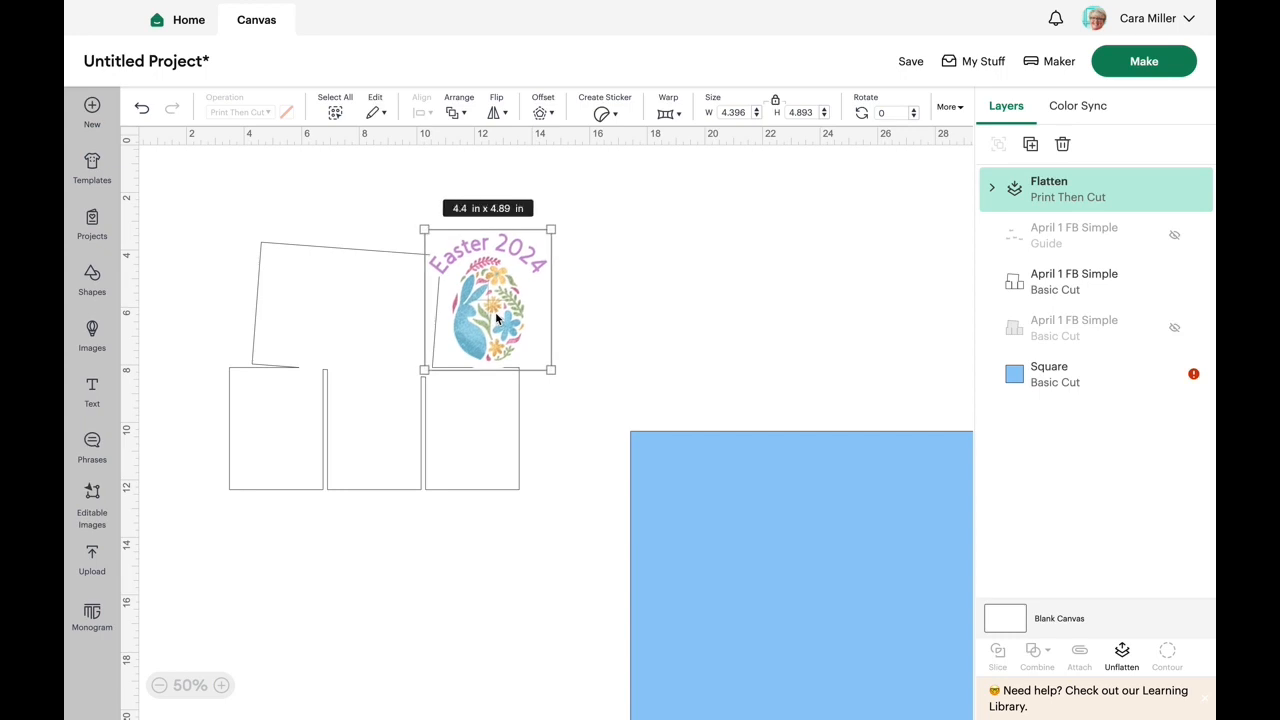
{"action": "left_click", "coordinate": [1176, 331]}
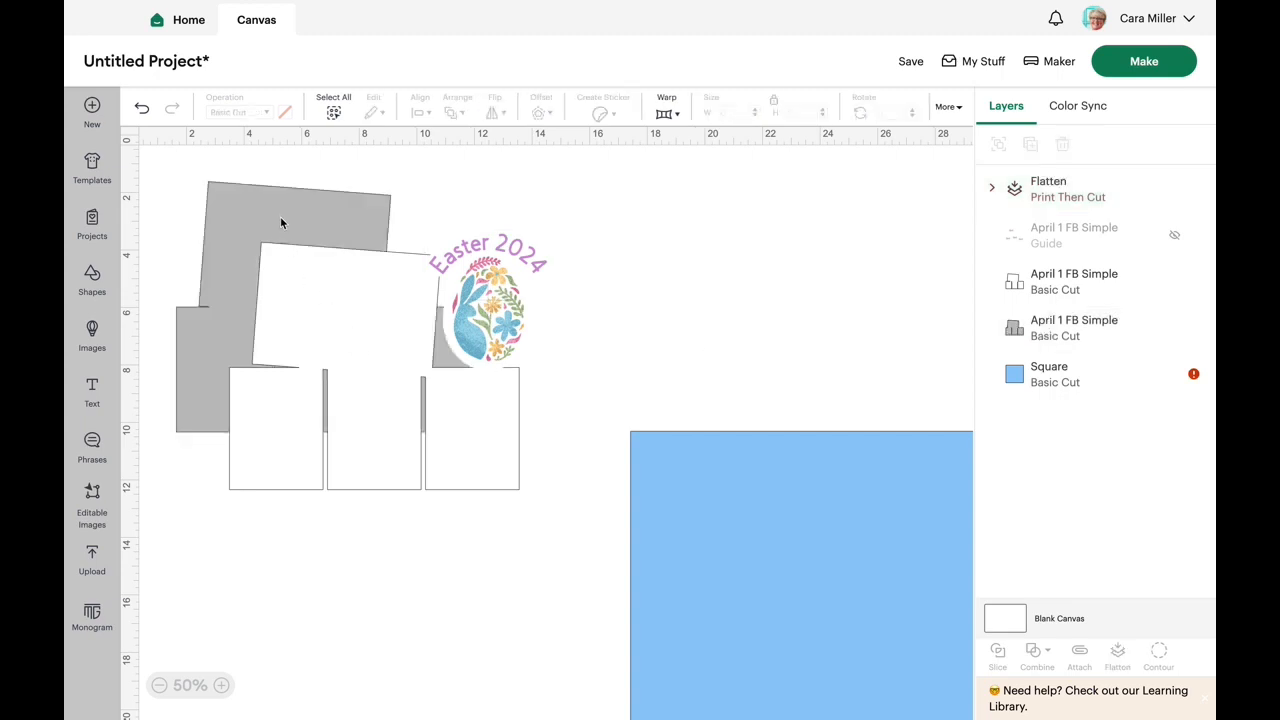
{"action": "left_click_drag", "start_coordinate": [272, 205], "coordinate": [757, 237]}
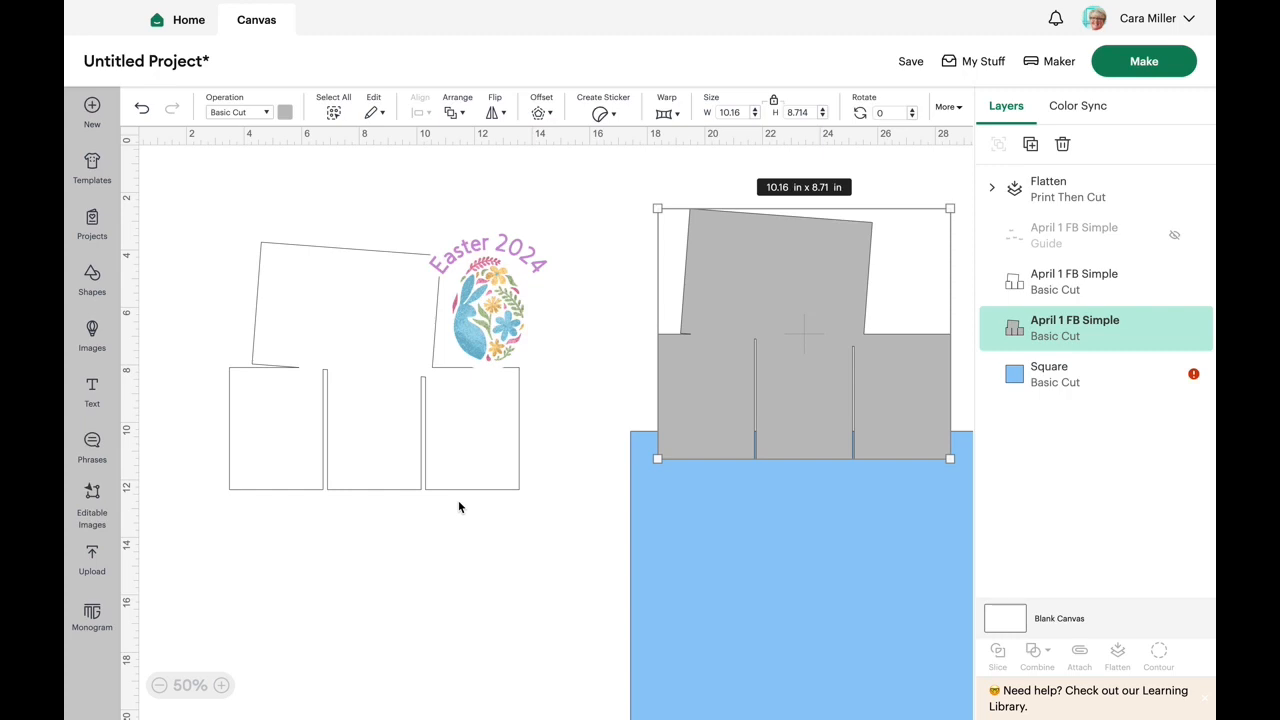
- Apply a 0.139 in welded offset with square corners around the white photo block cut-out and the "Easter 2024" egg together
{"action": "left_click_drag", "start_coordinate": [574, 528], "coordinate": [193, 207]}
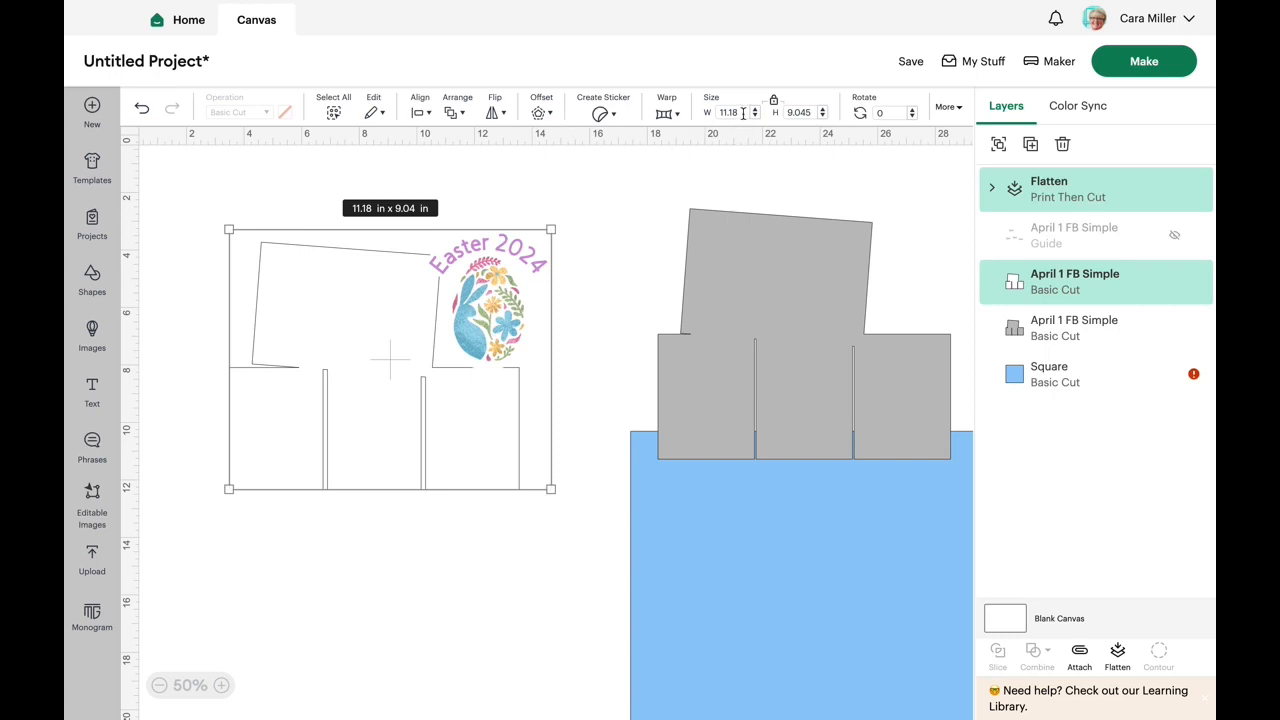
{"action": "left_click", "coordinate": [539, 114]}
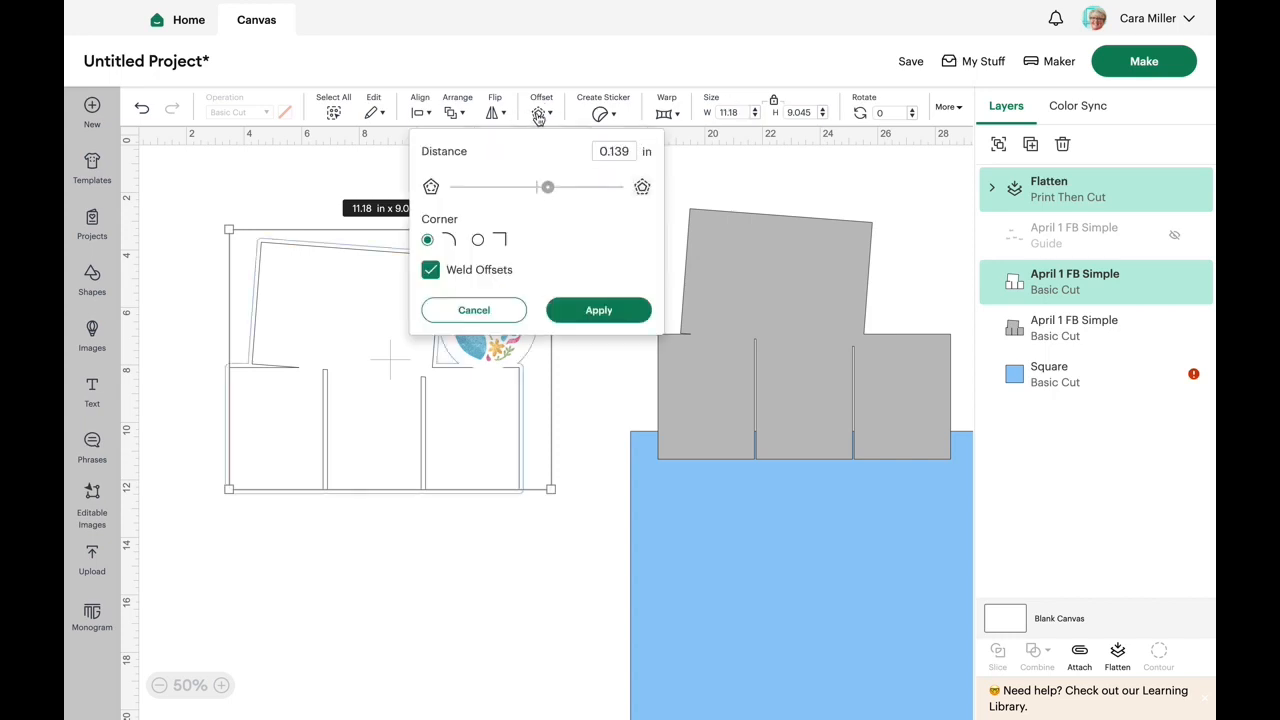
{"action": "left_click", "coordinate": [479, 243]}
{"action": "left_click", "coordinate": [598, 311]}
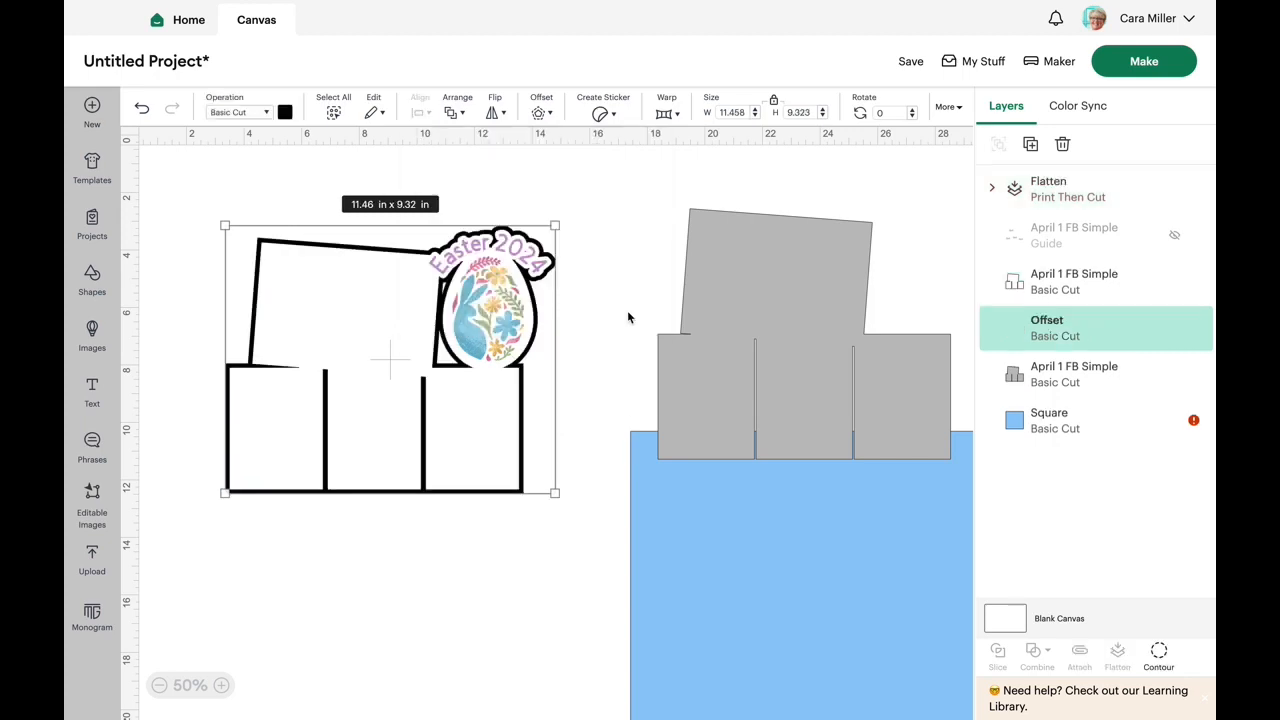
{"action": "left_click", "coordinate": [628, 317]}
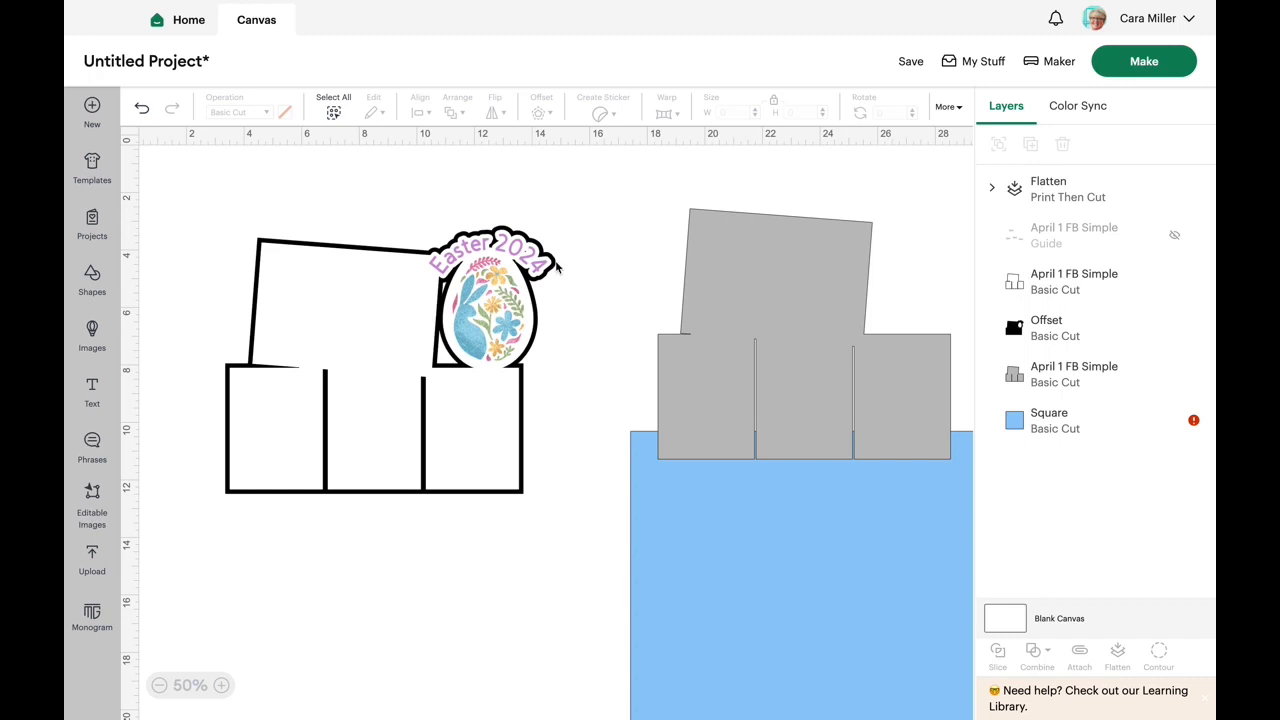
- Separate the white photo block cut-out and the "Easter 2024" egg from the black offset so each piece stands apart
{"action": "left_click_drag", "start_coordinate": [346, 328], "coordinate": [400, 495]}
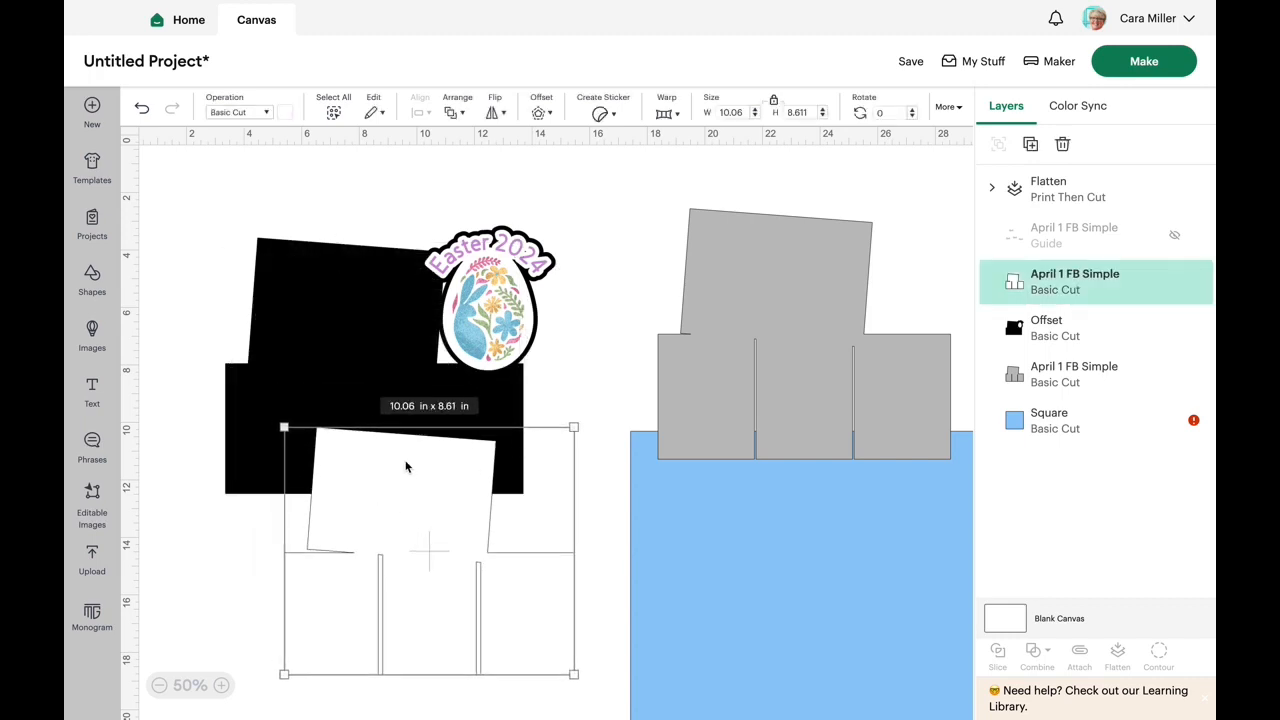
{"action": "left_click_drag", "start_coordinate": [483, 320], "coordinate": [670, 299]}
{"action": "left_click_drag", "start_coordinate": [378, 314], "coordinate": [352, 271]}
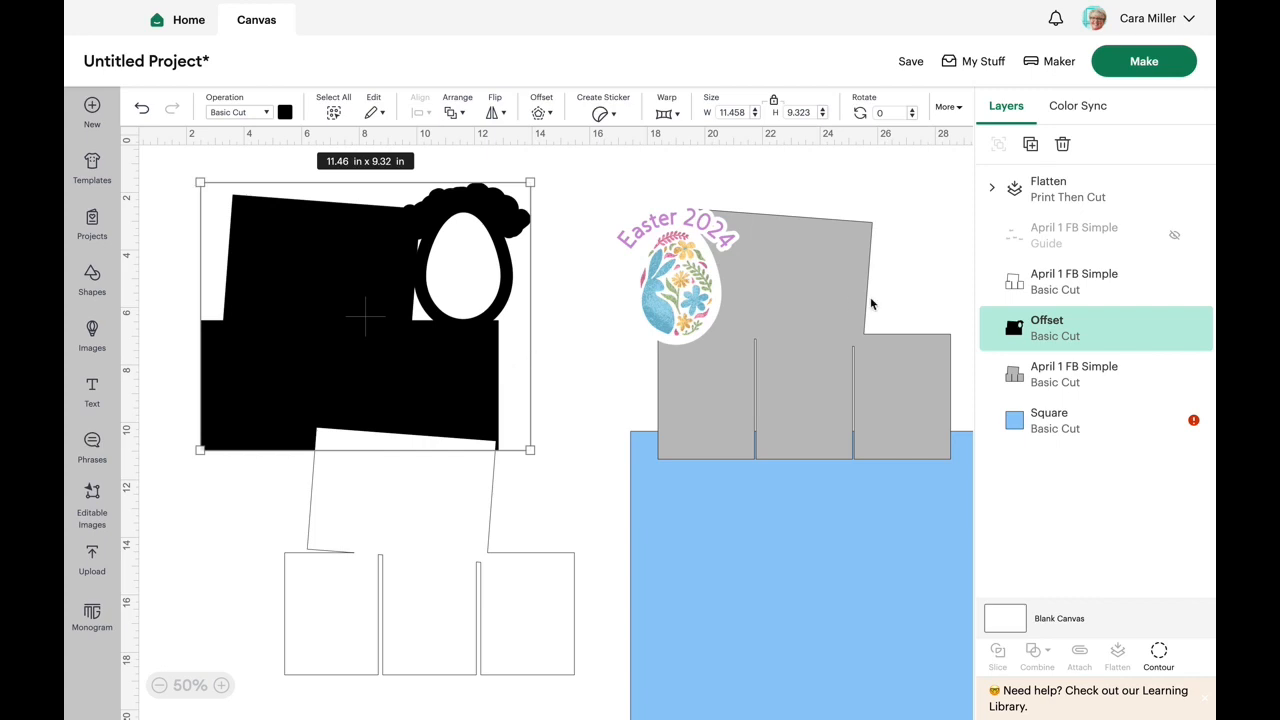
- Delete the grey April 1 FB Simple layer and the blue 12 x 12 in square
{"action": "left_click", "coordinate": [833, 300]}
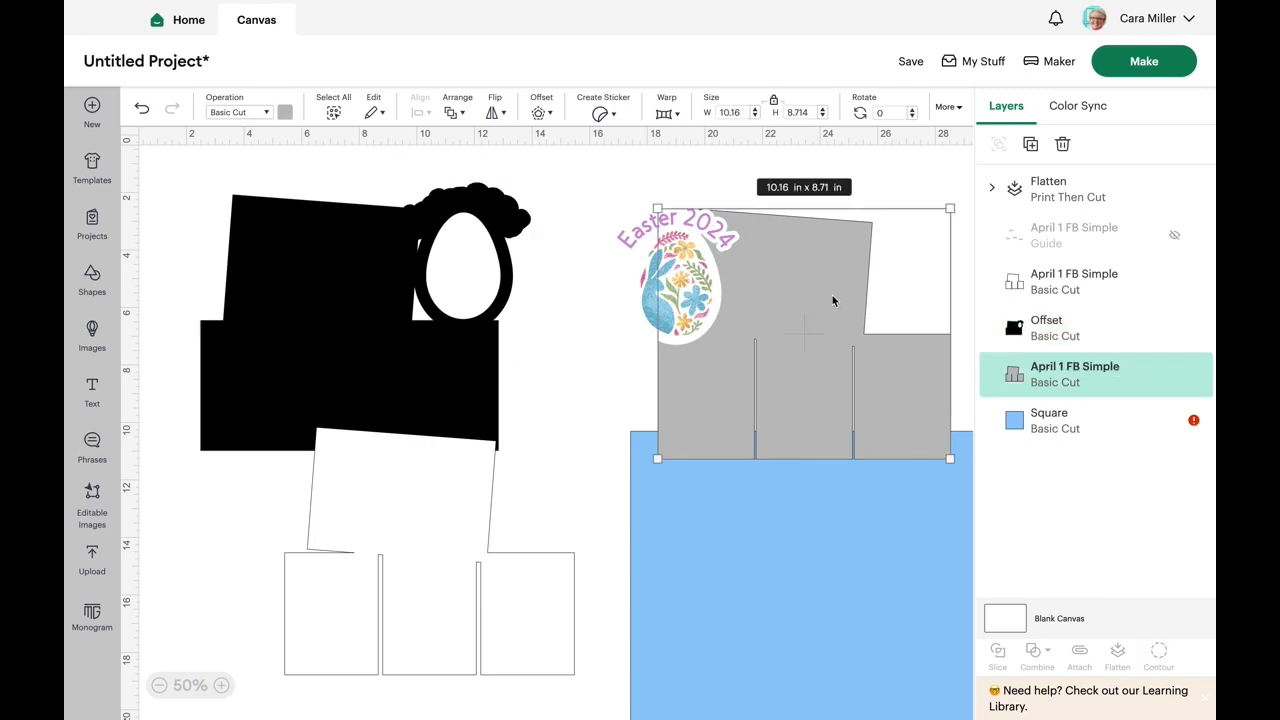
{"action": "key", "text": "Delete"}
{"action": "left_click", "coordinate": [761, 575]}
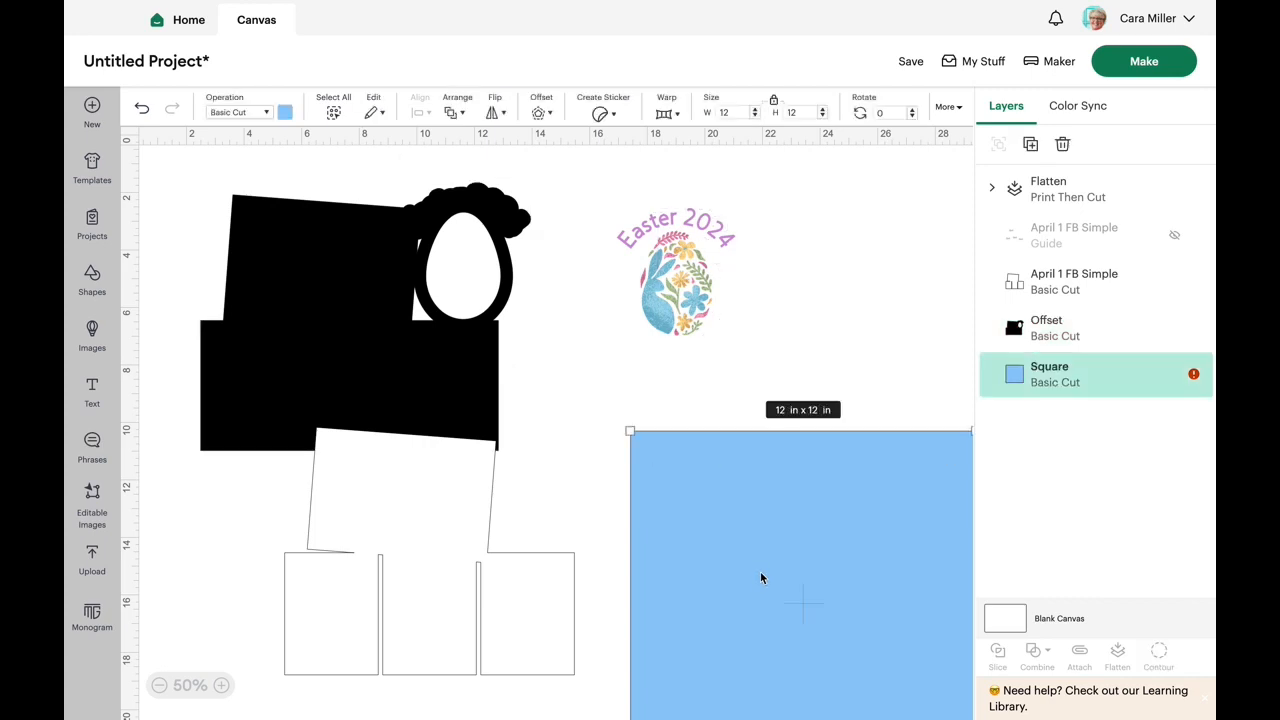
{"action": "key", "text": "Delete"}
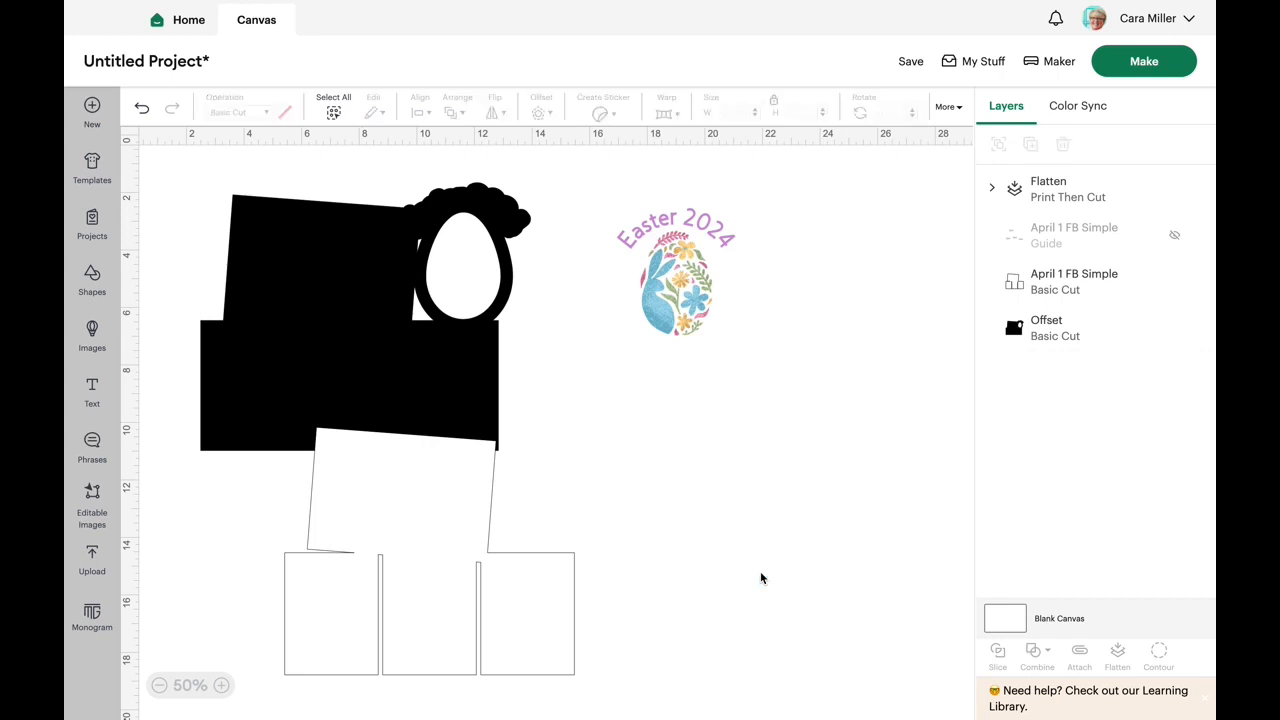
- Move the black offset toward the canvas corner and place the white photo block cut-out below the "Easter 2024" egg
{"action": "left_click", "coordinate": [306, 316]}
{"action": "left_click_drag", "start_coordinate": [306, 316], "coordinate": [255, 292]}
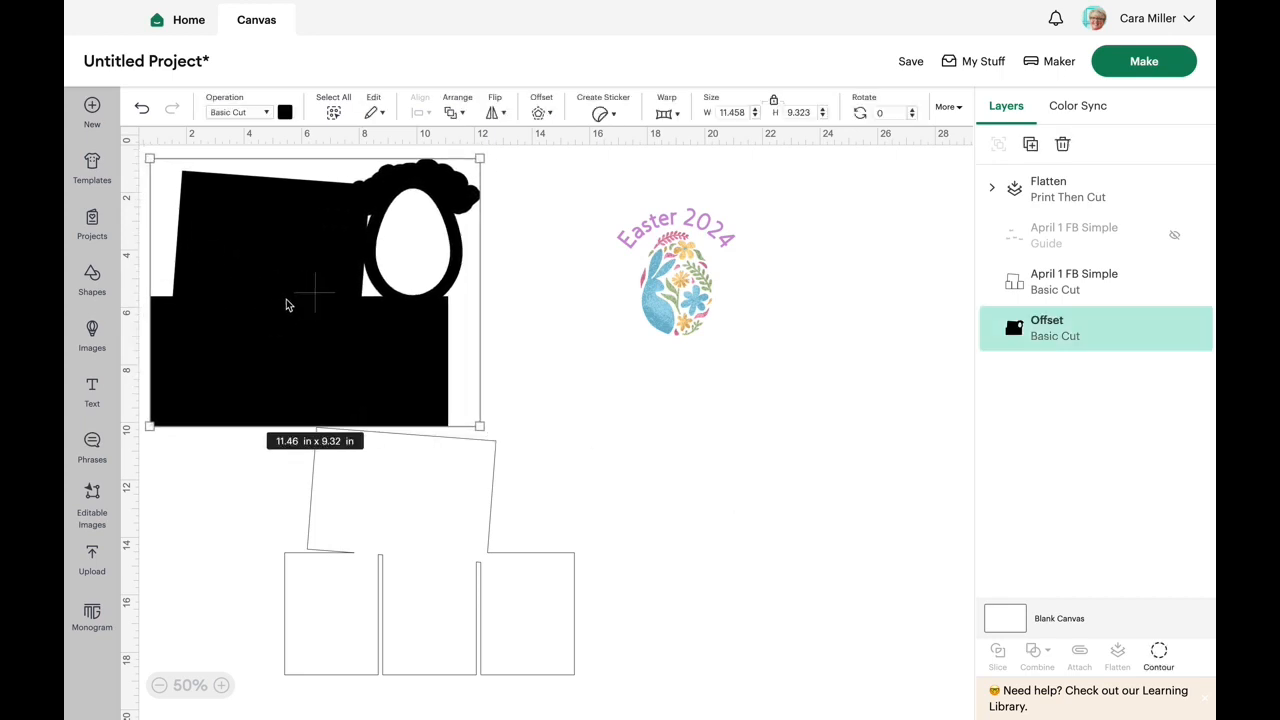
{"action": "left_click_drag", "start_coordinate": [427, 535], "coordinate": [725, 490]}
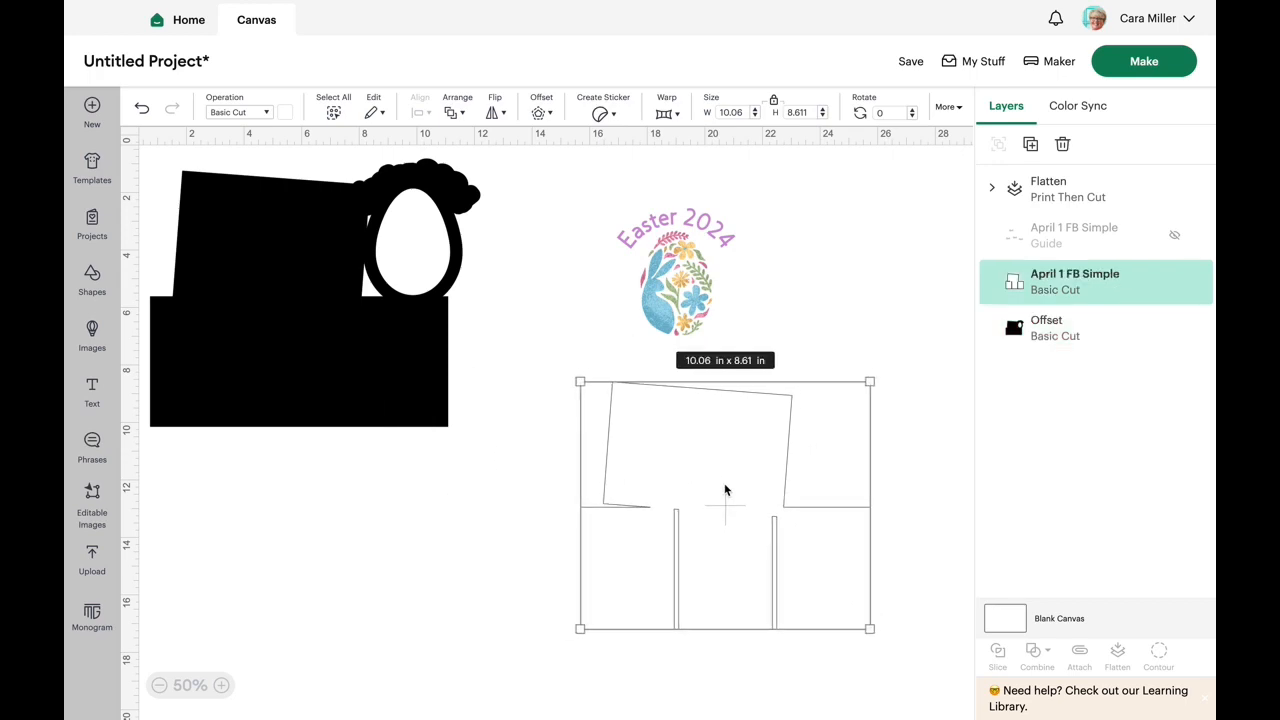
- Change the offset's colour to light green and move it slightly away from the canvas corner
{"action": "left_click", "coordinate": [257, 257]}
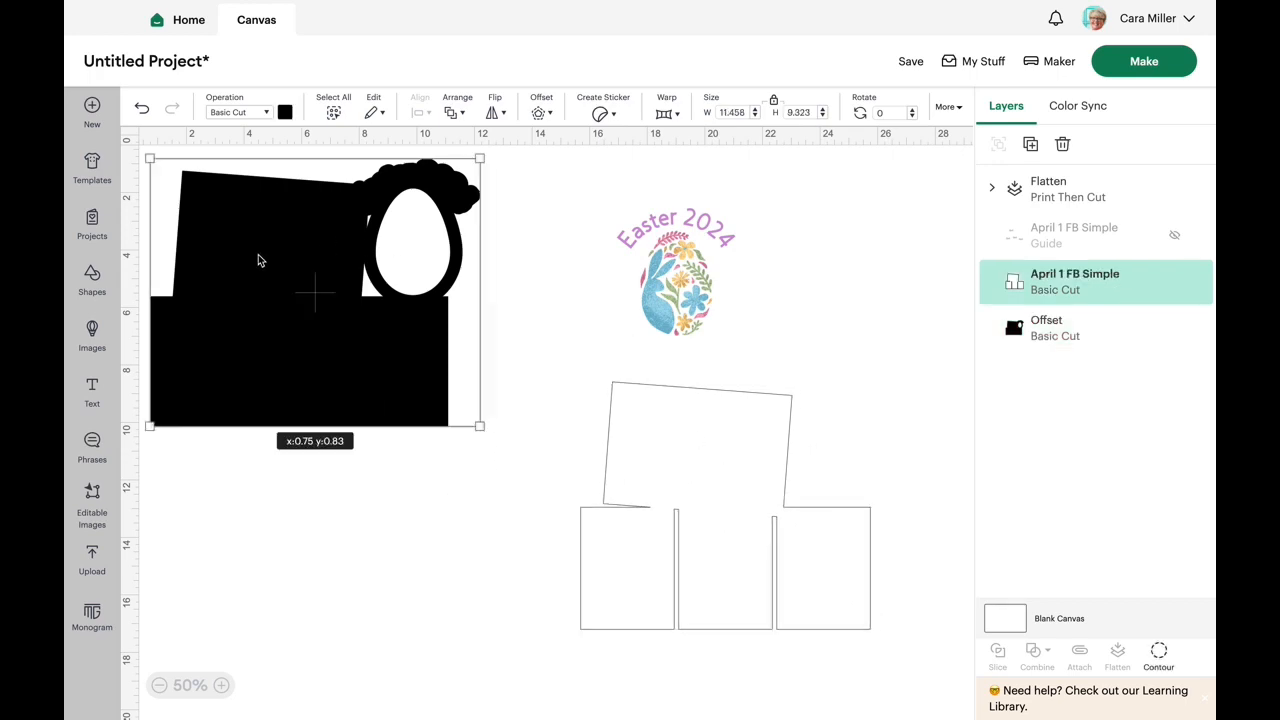
{"action": "left_click", "coordinate": [285, 112]}
{"action": "left_click", "coordinate": [382, 208]}
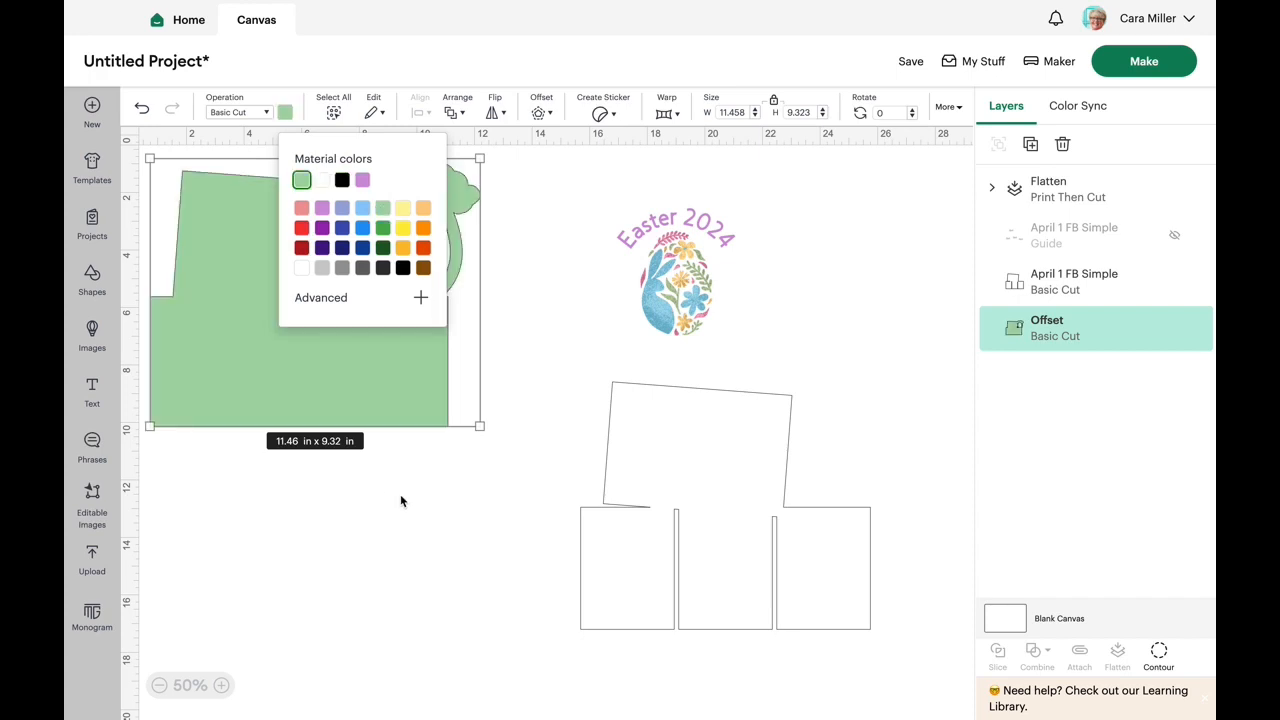
{"action": "left_click", "coordinate": [377, 494]}
{"action": "left_click", "coordinate": [267, 308]}
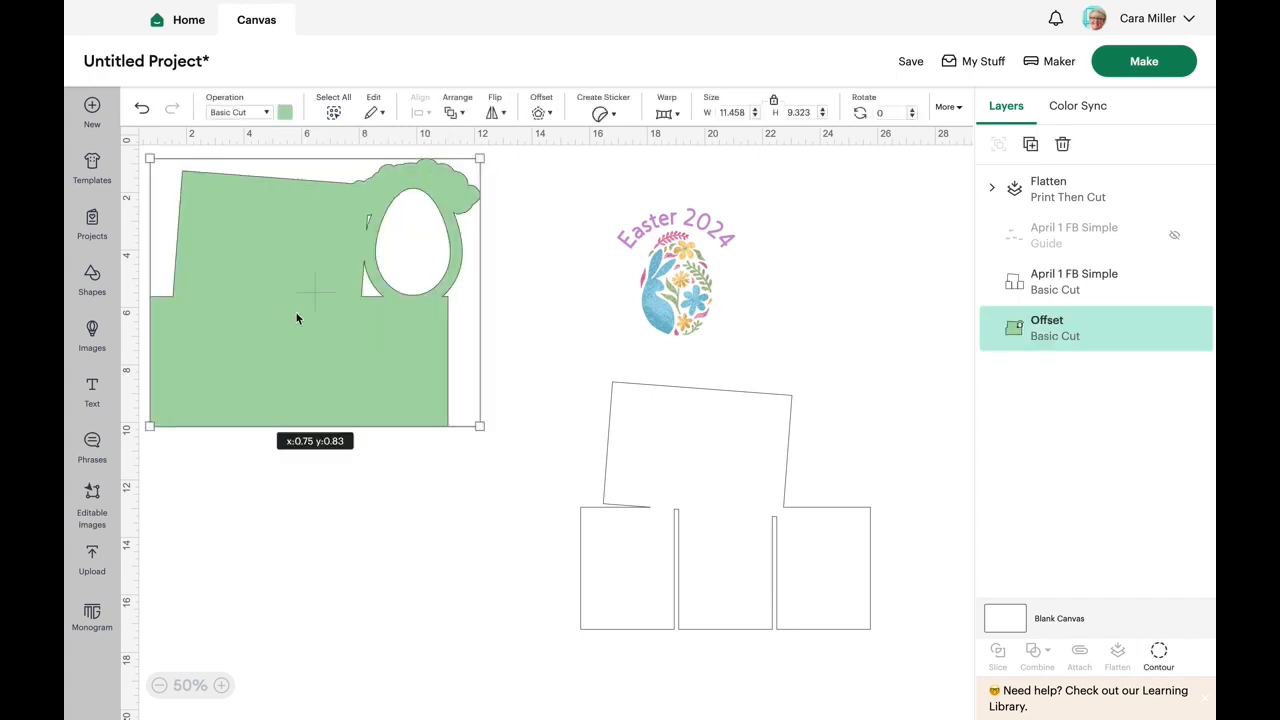
{"action": "left_click_drag", "start_coordinate": [290, 316], "coordinate": [318, 336]}
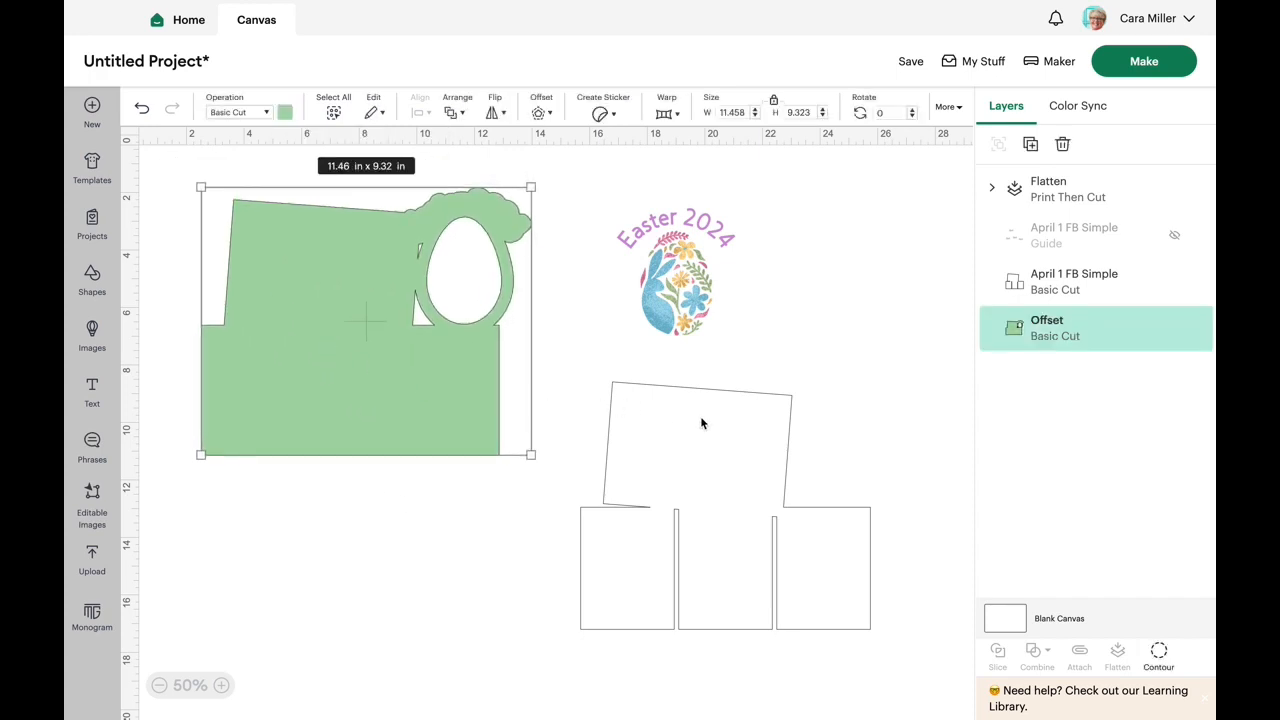
- Start making the project and save it as "Class Easter Title" in the Titles collection
{"action": "left_click", "coordinate": [1162, 68]}
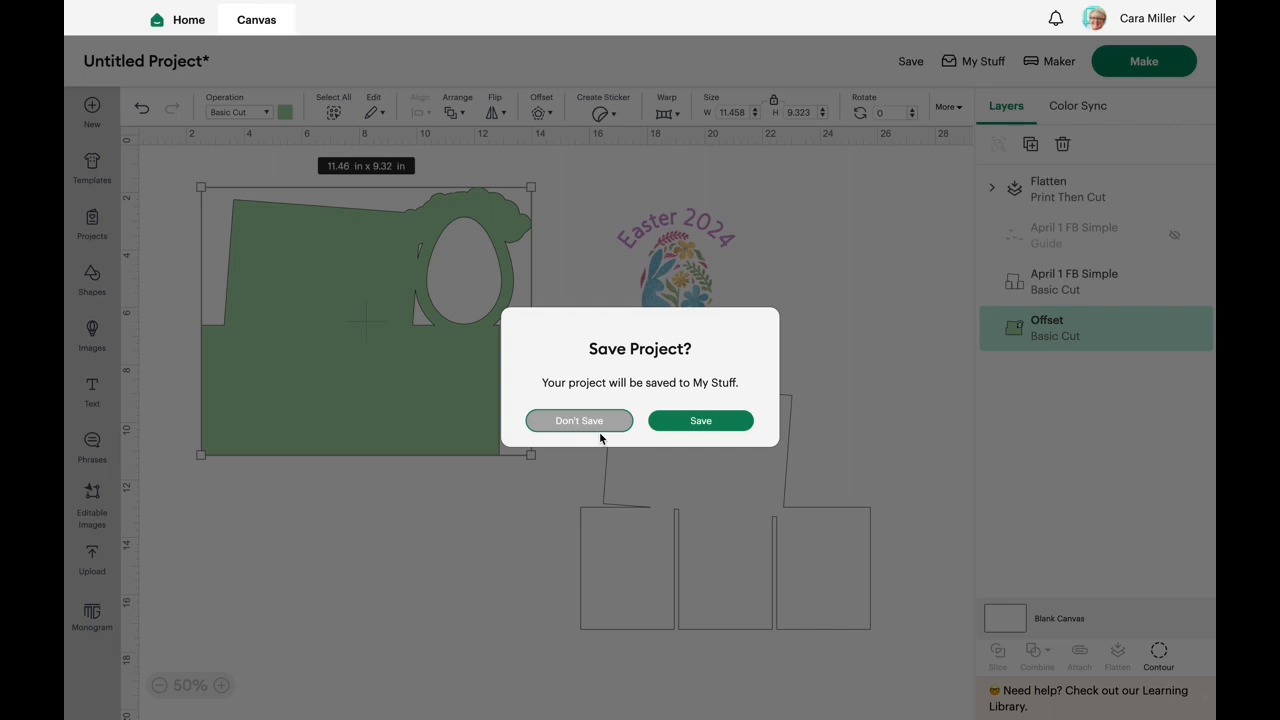
{"action": "left_click", "coordinate": [734, 422]}
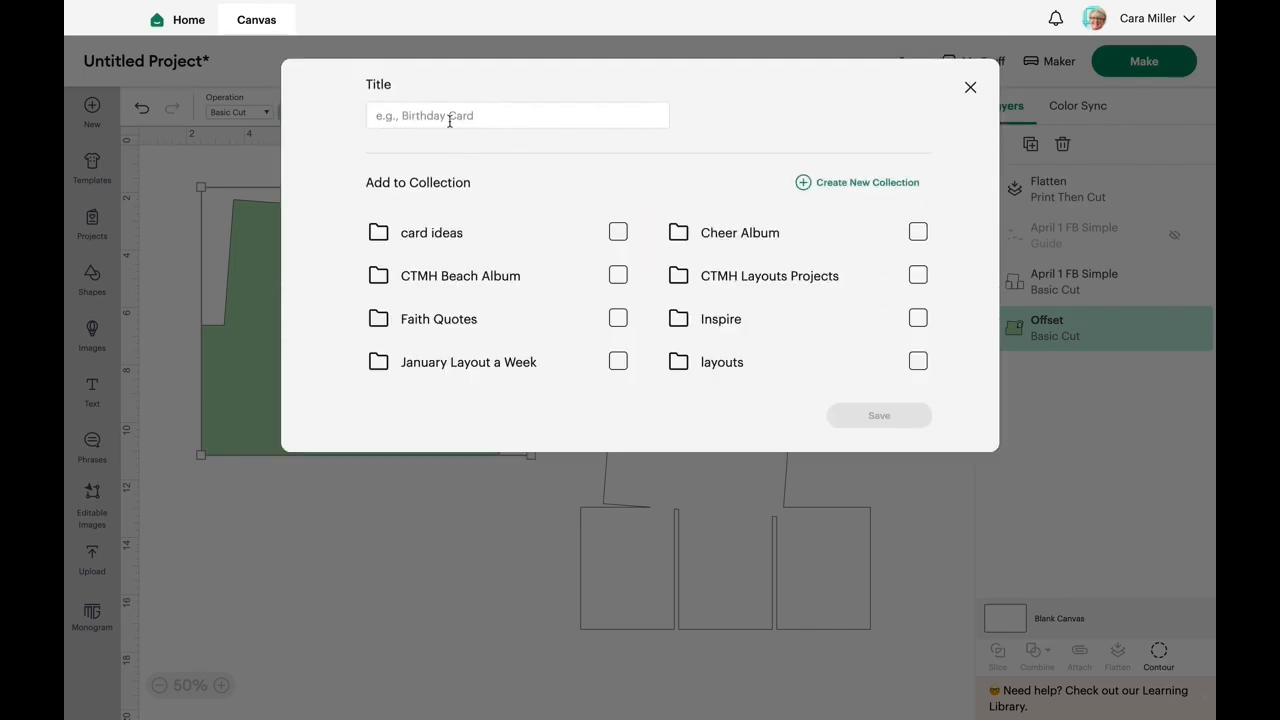
{"action": "left_click", "coordinate": [448, 116]}
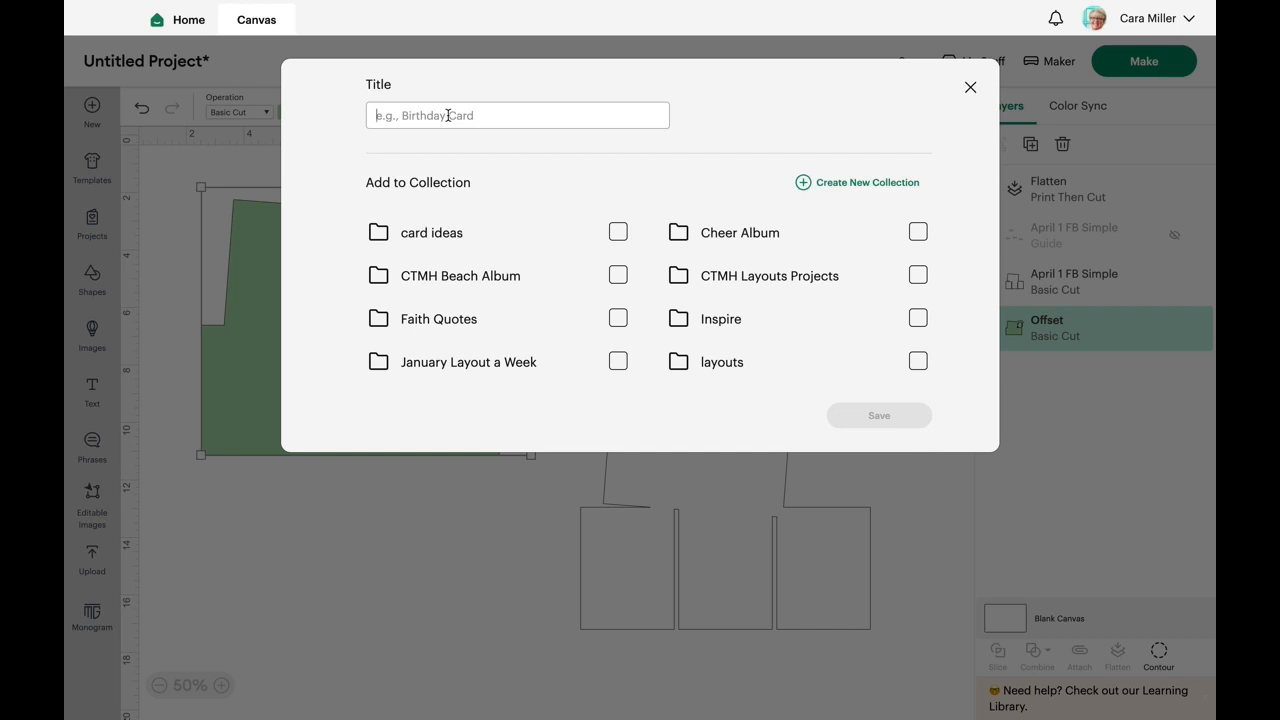
{"action": "type", "text": "Class Easter Title"}
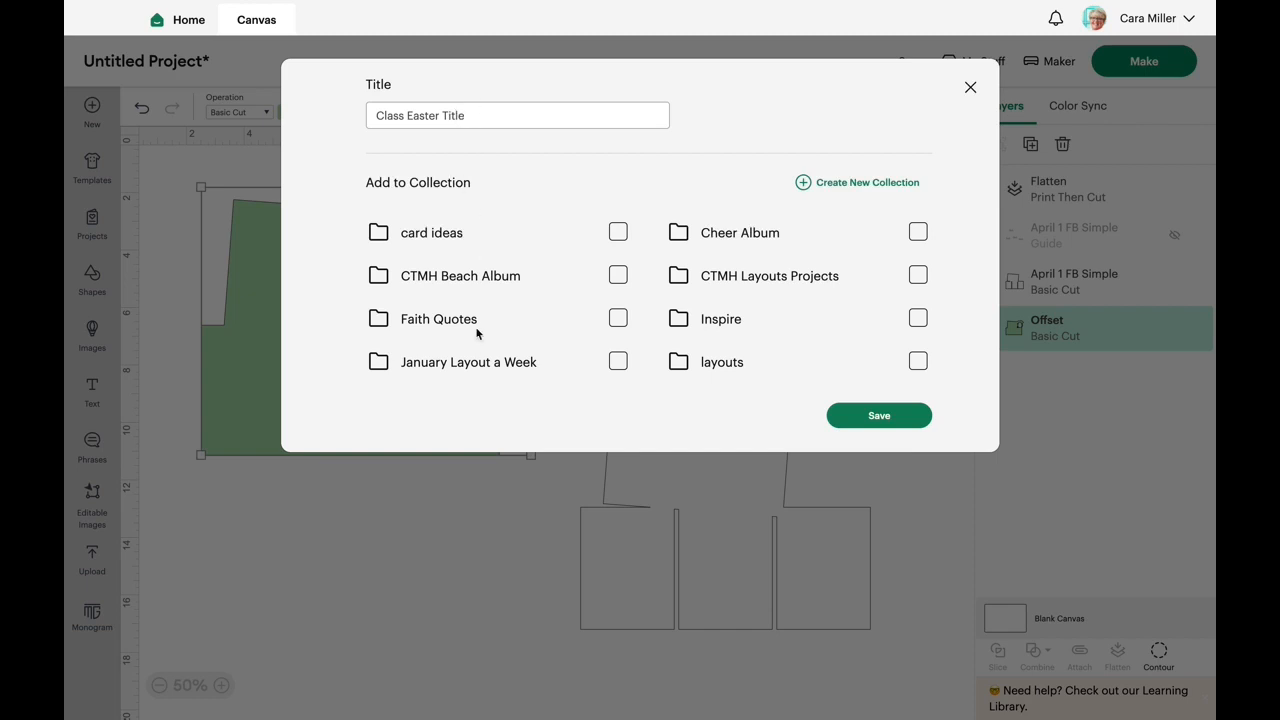
{"action": "scroll", "coordinate": [481, 339], "scroll_direction": "down", "scroll_amount": 2}
{"action": "scroll", "coordinate": [483, 320], "scroll_direction": "down", "scroll_amount": 2}
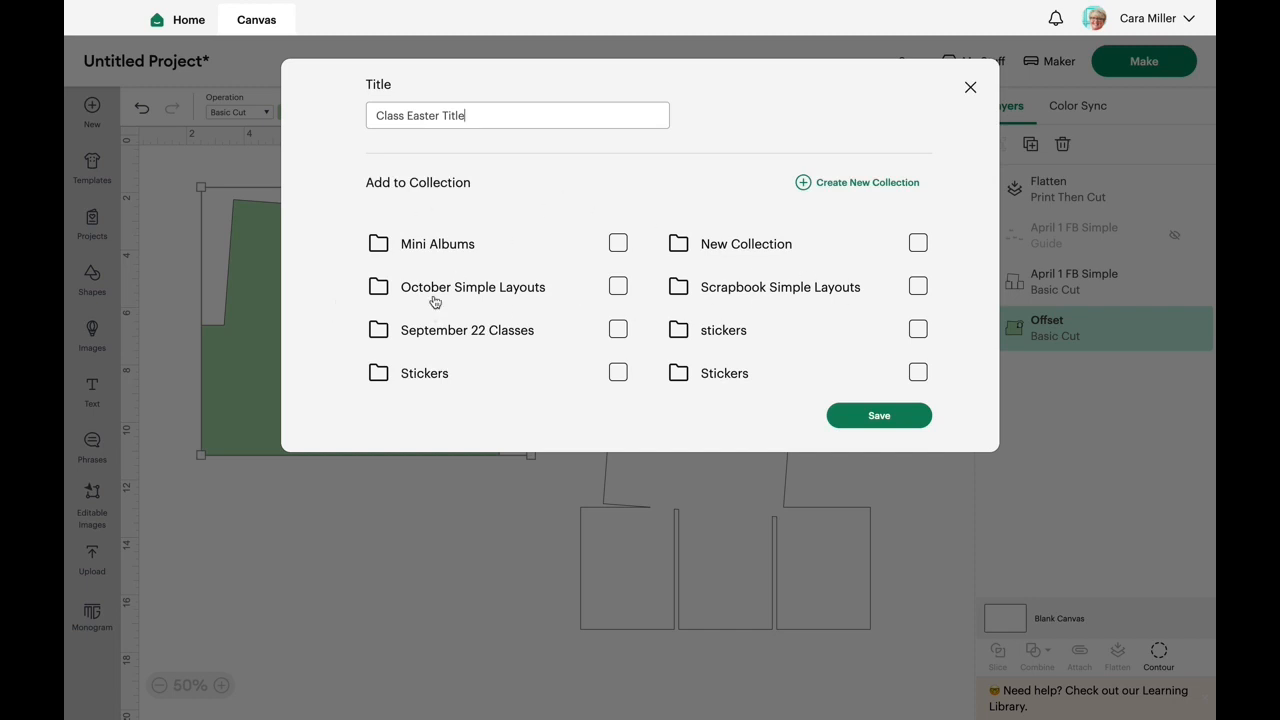
{"action": "scroll", "coordinate": [443, 292], "scroll_direction": "down", "scroll_amount": 1}
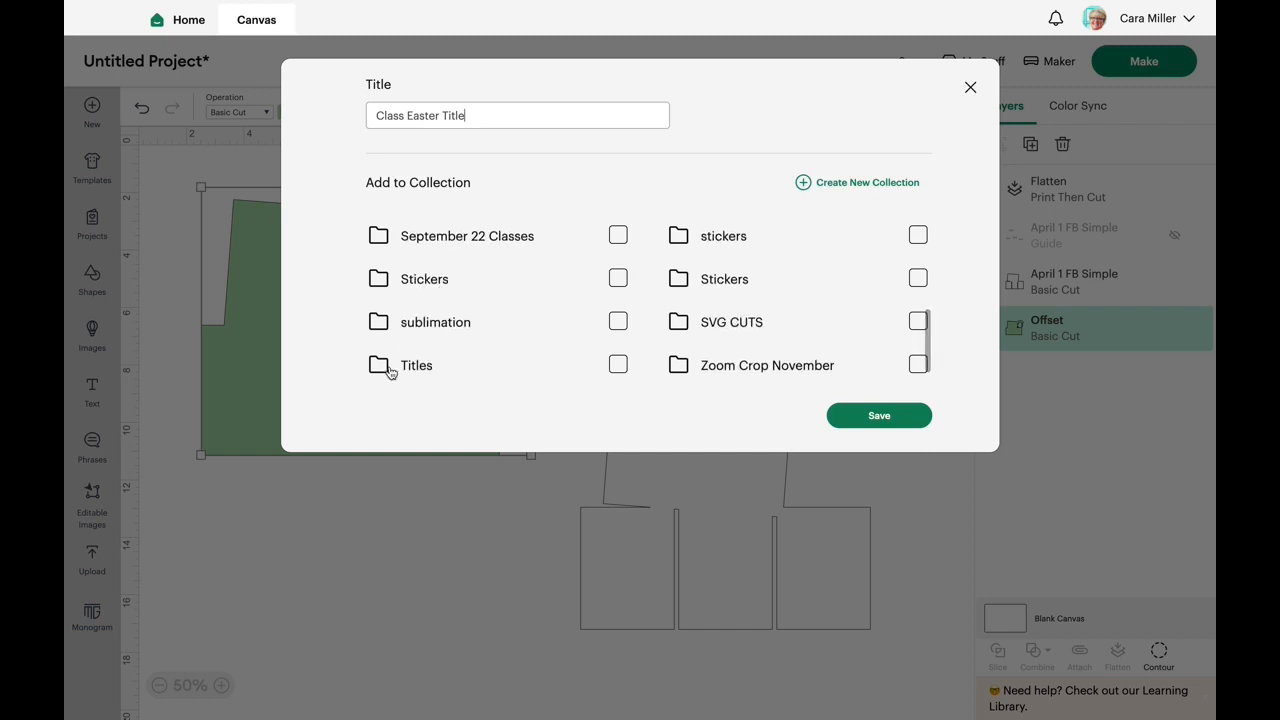
{"action": "left_click", "coordinate": [620, 364]}
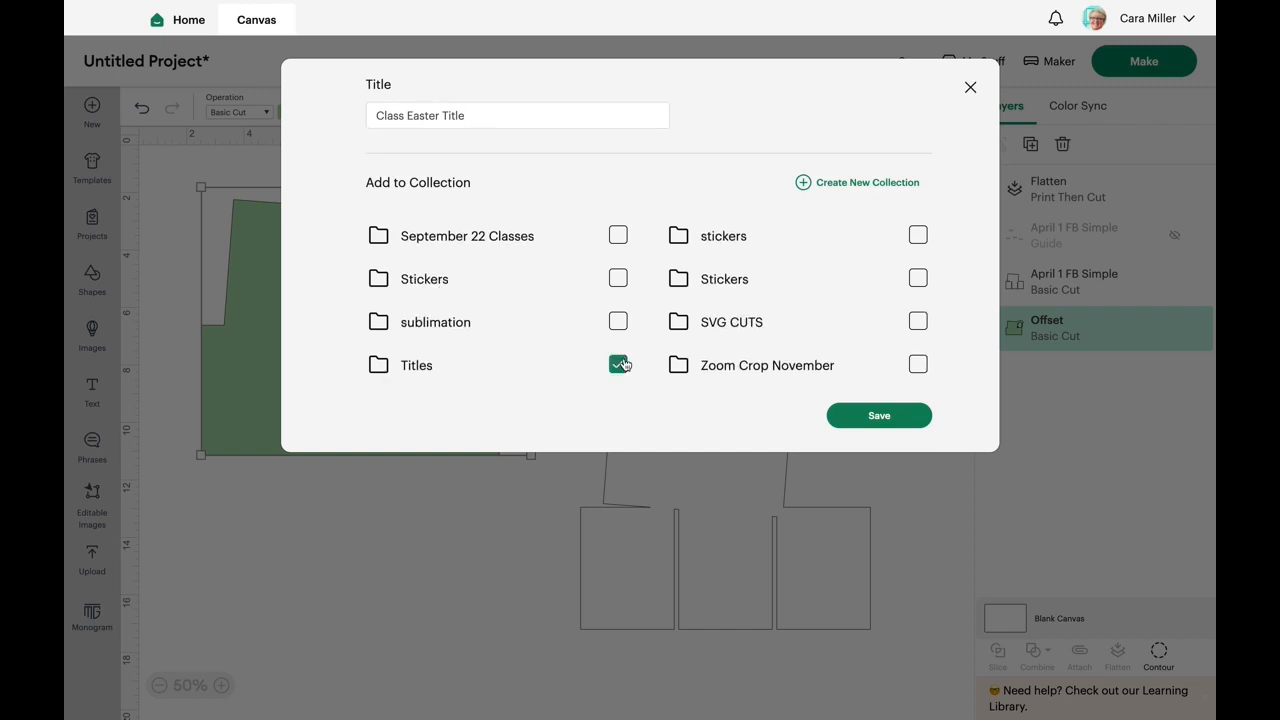
{"action": "left_click", "coordinate": [889, 426]}
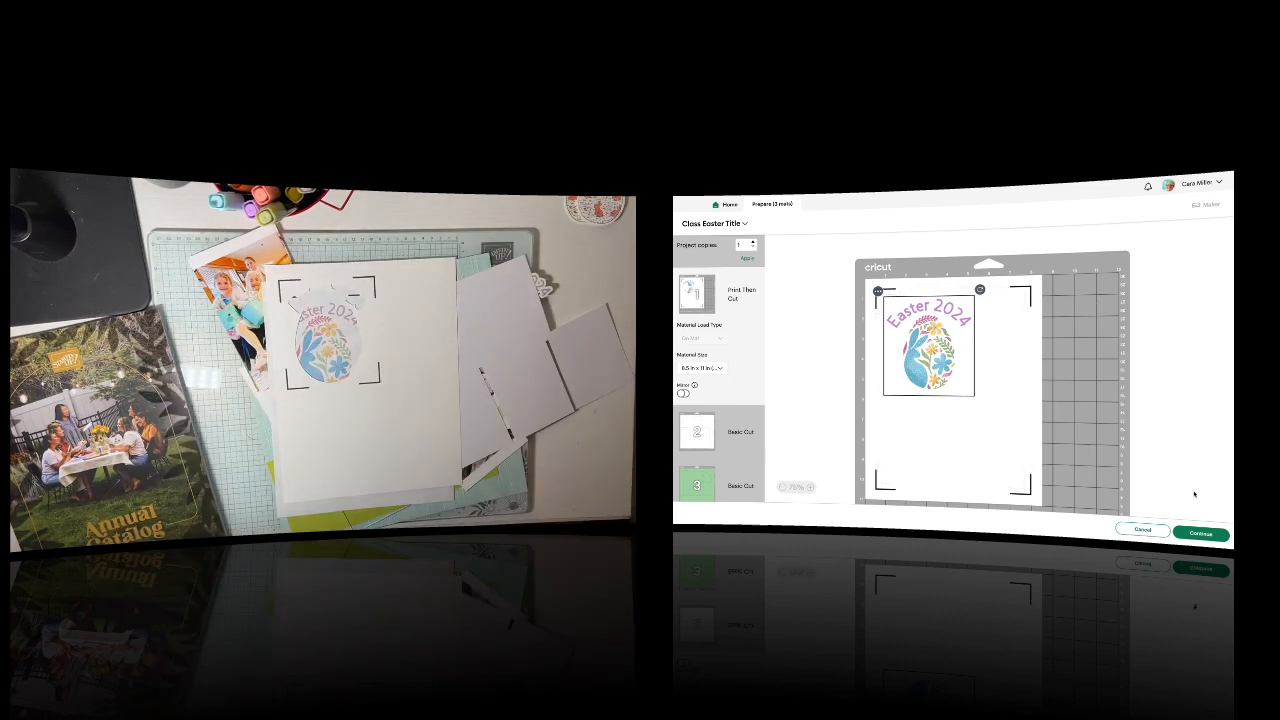
- Continue from mat preparation, mark the Print Then Cut sheet as already printed, and set Medium Cardstock – 80 lb with More pressure
{"action": "left_click", "coordinate": [1199, 534]}
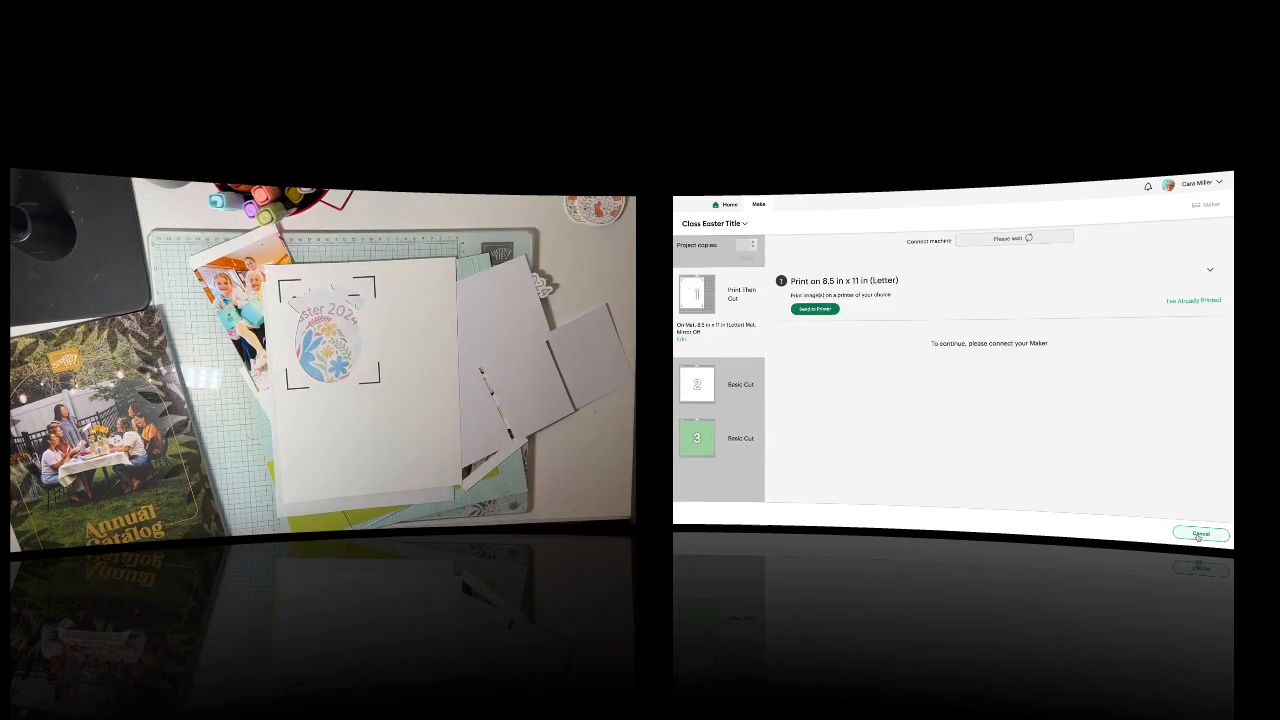
{"action": "left_click", "coordinate": [1199, 301]}
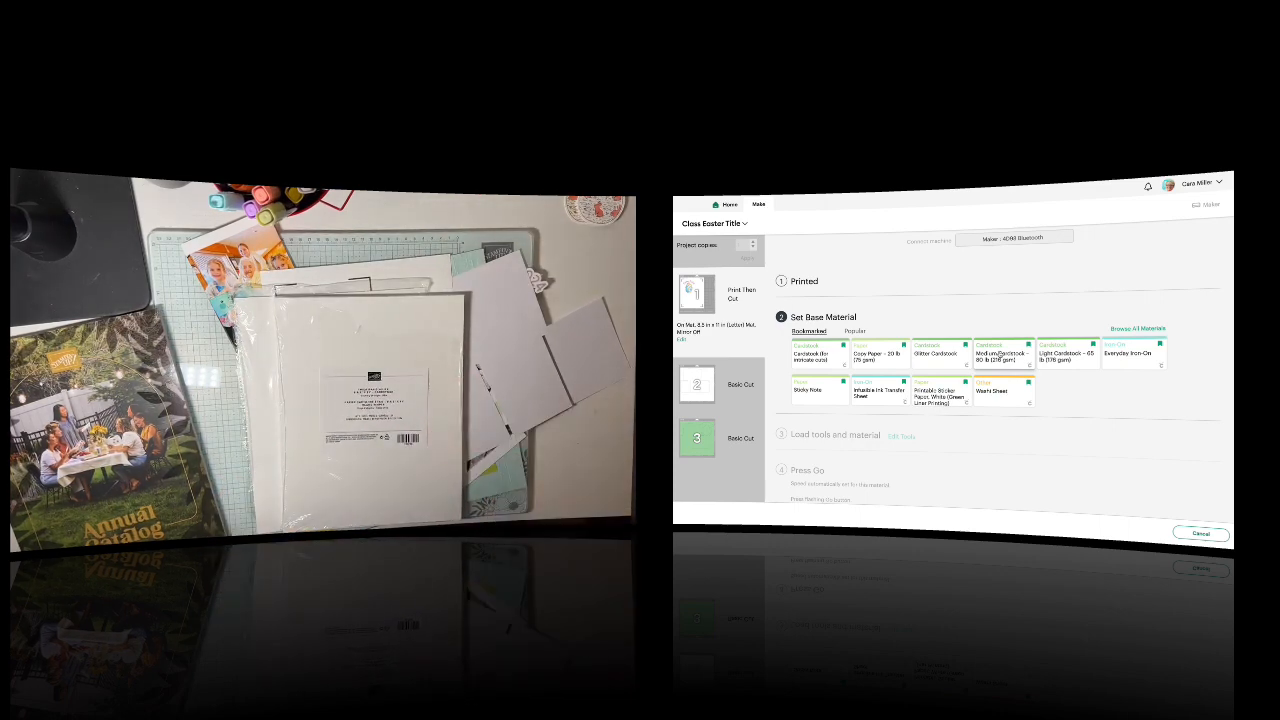
{"action": "left_click", "coordinate": [993, 360]}
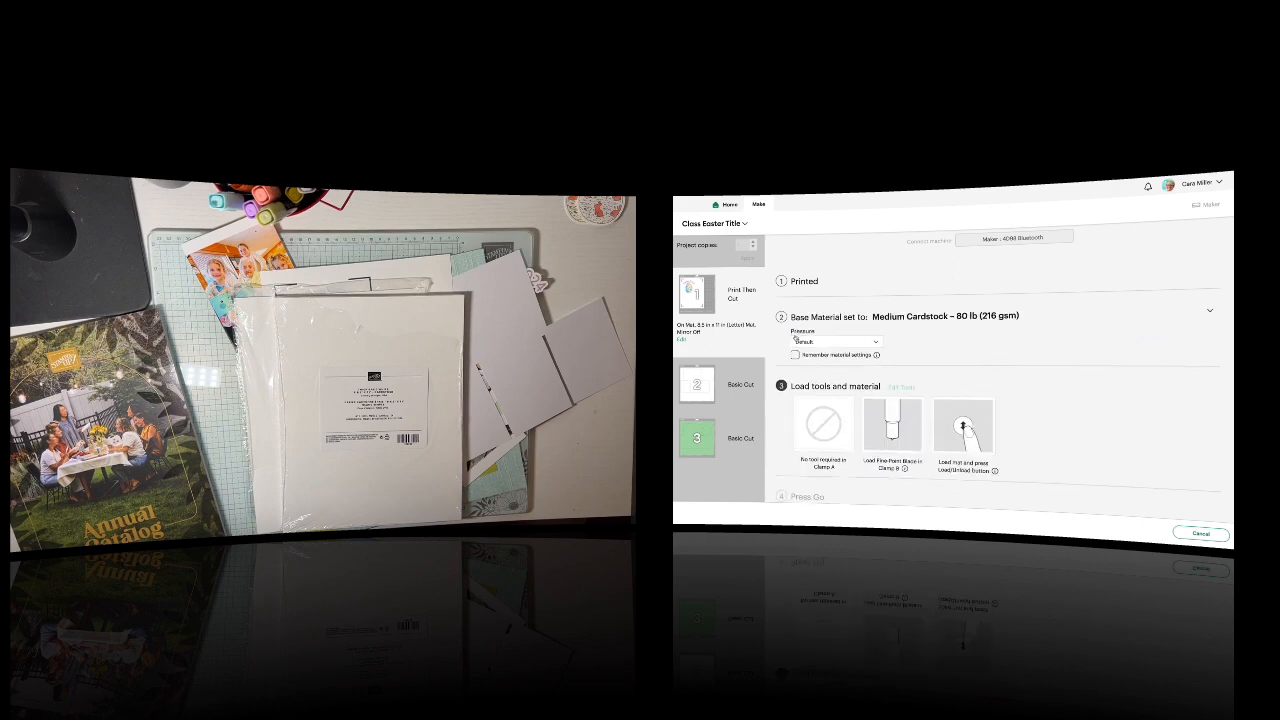
{"action": "left_click", "coordinate": [876, 343]}
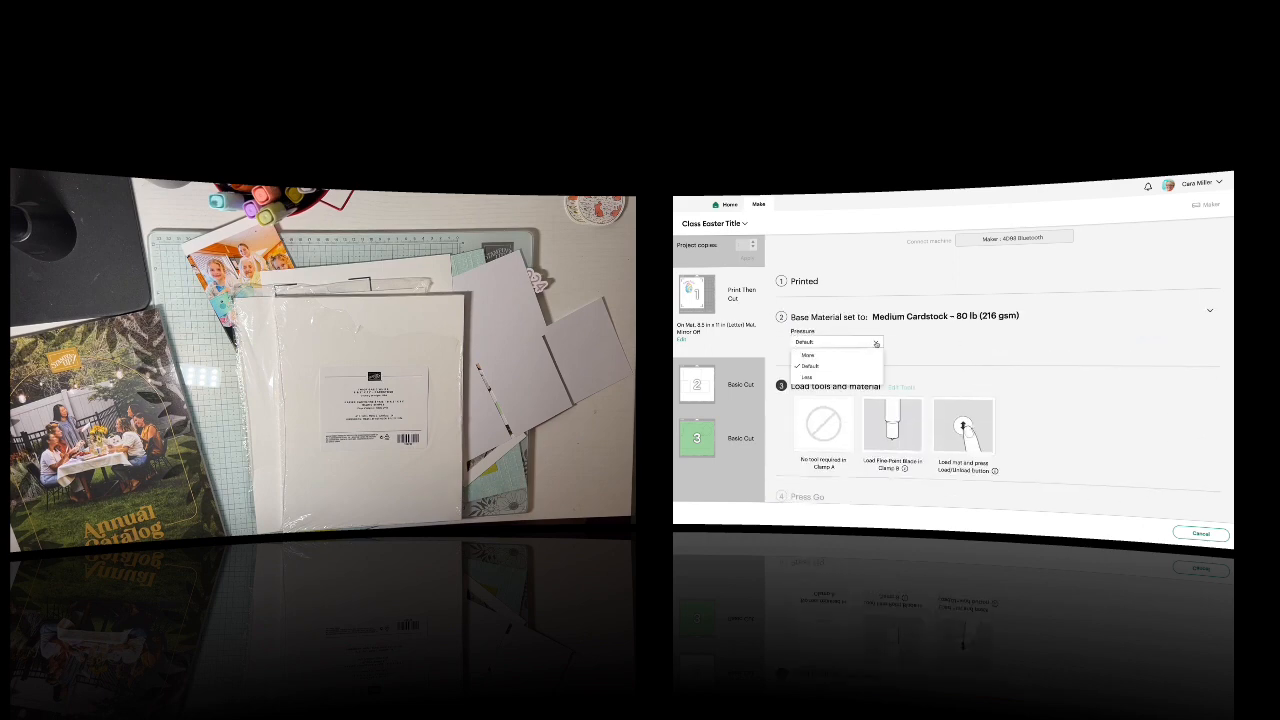
{"action": "left_click", "coordinate": [852, 356]}
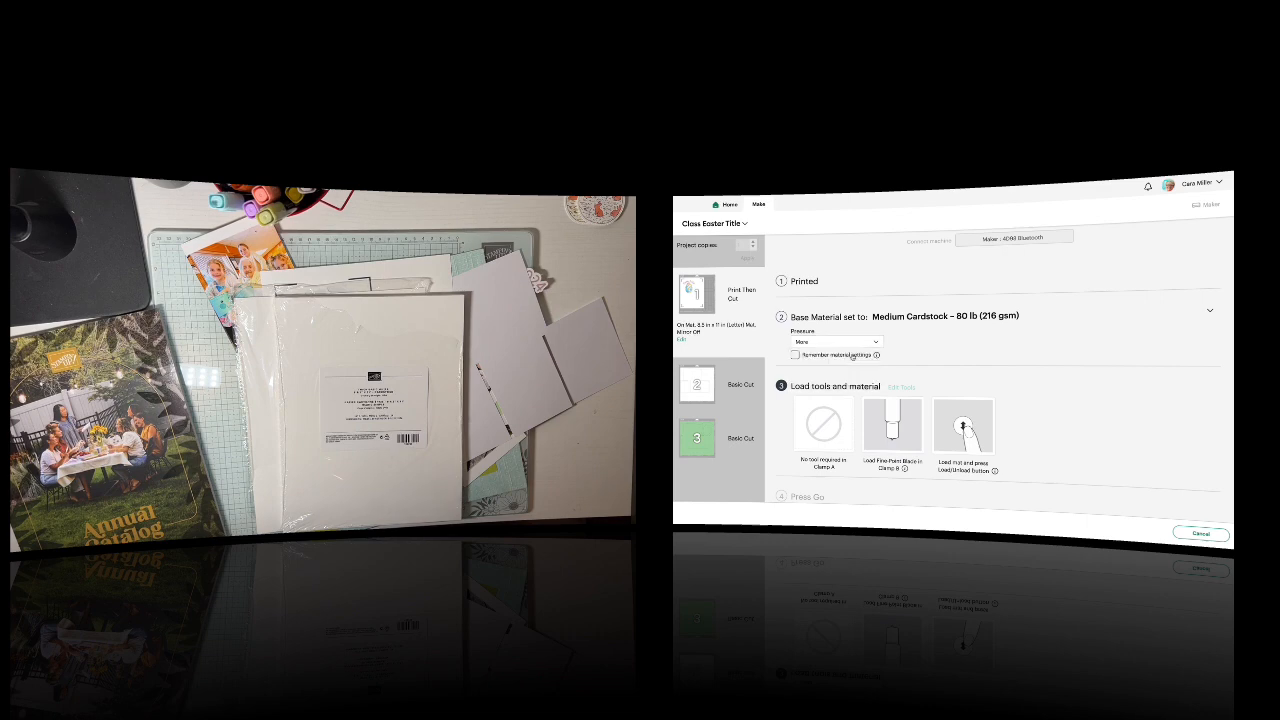